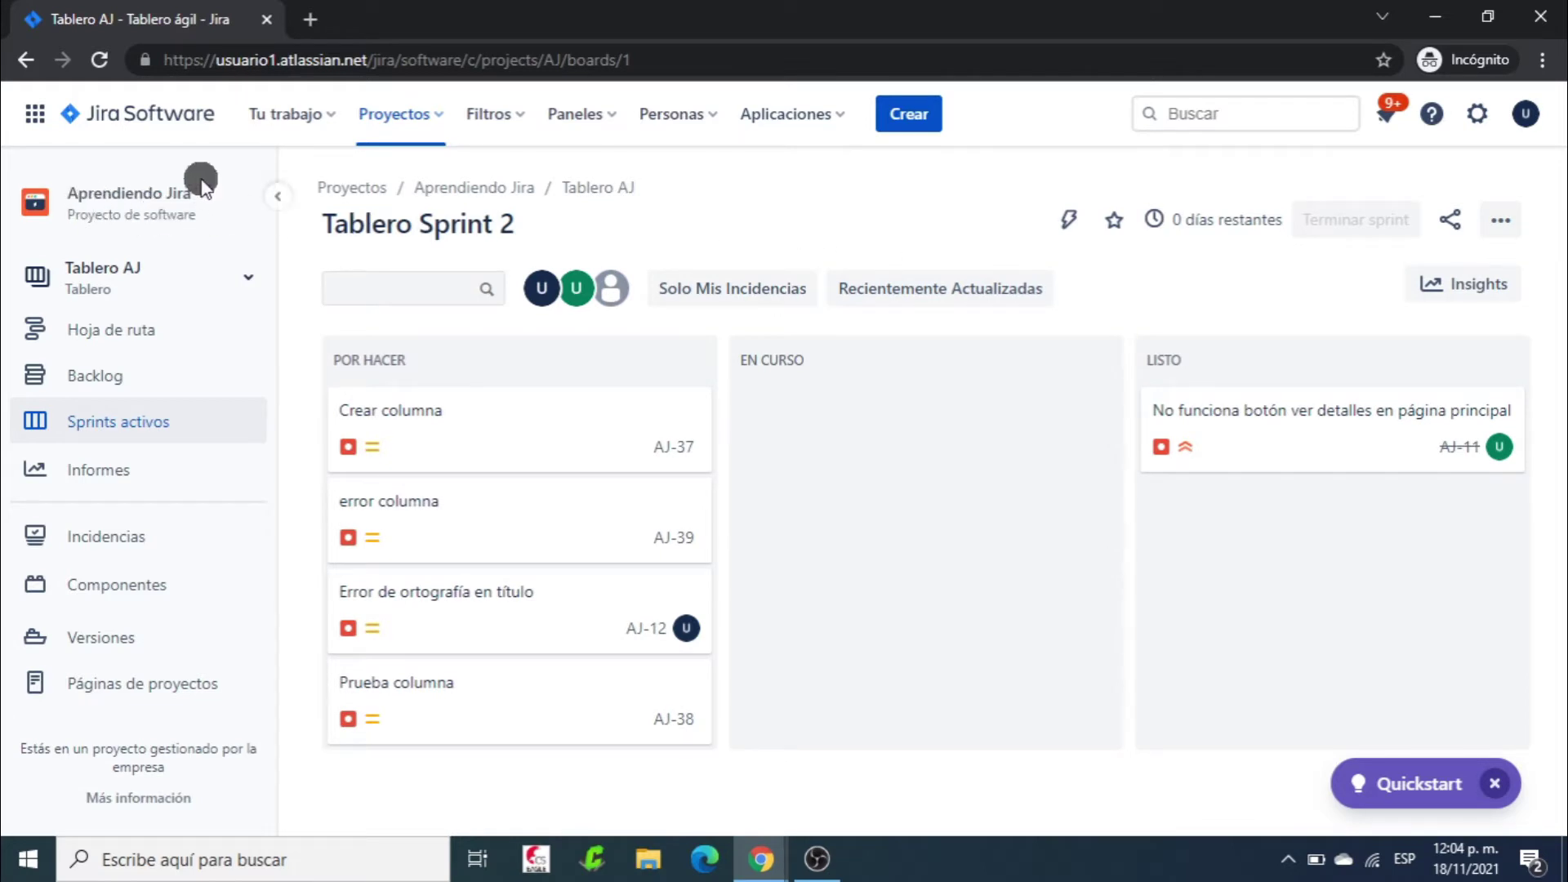
Open the column configuration of Tablero AJ and try to add a status.
click(1526, 119)
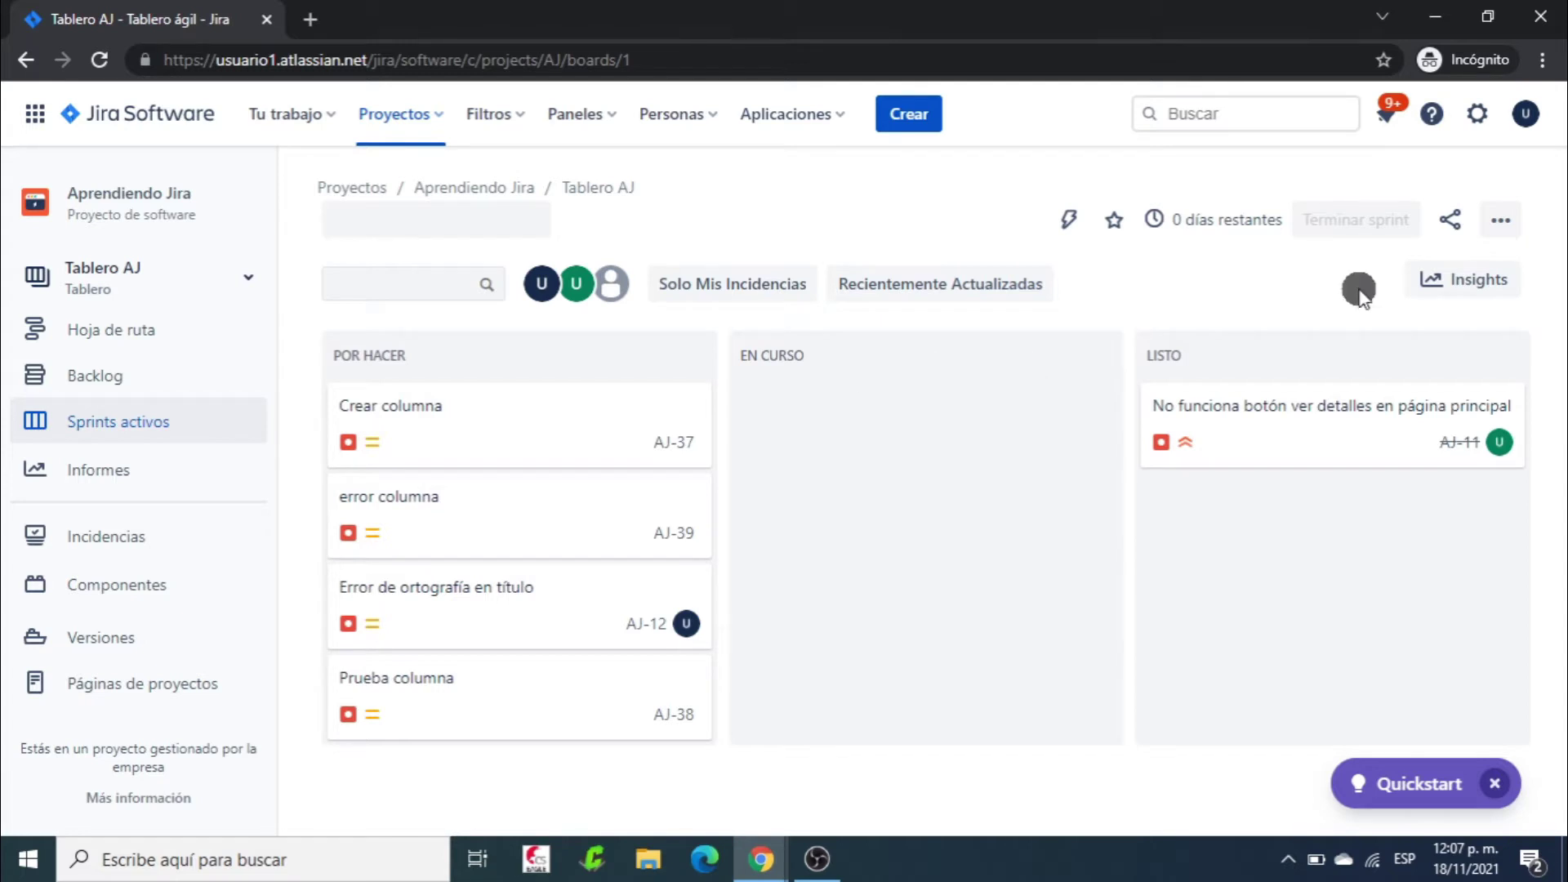
click(1502, 220)
click(1407, 272)
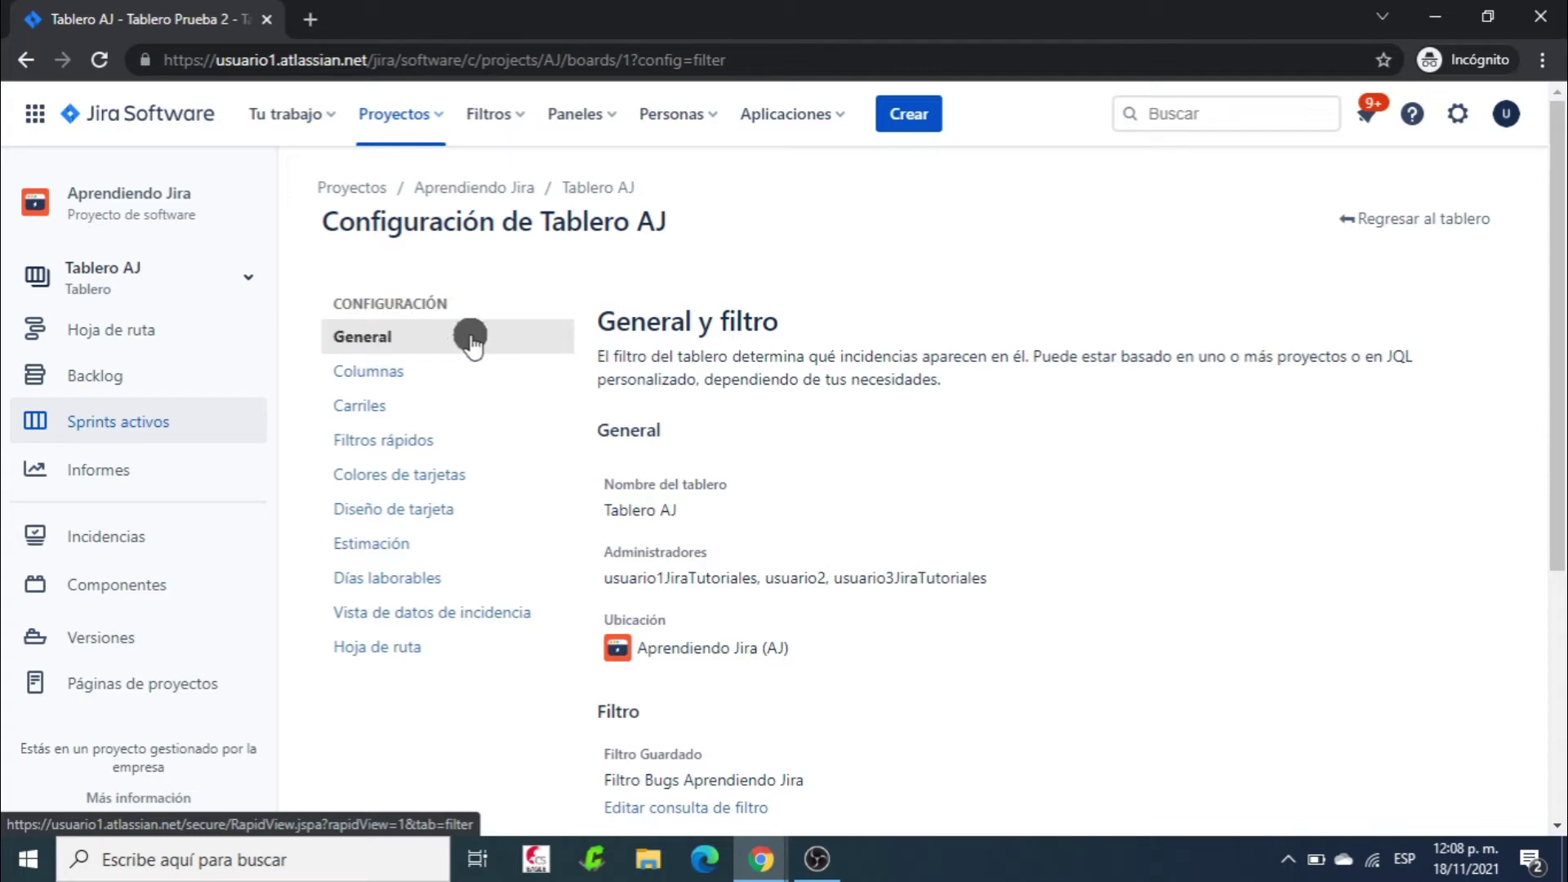
click(434, 382)
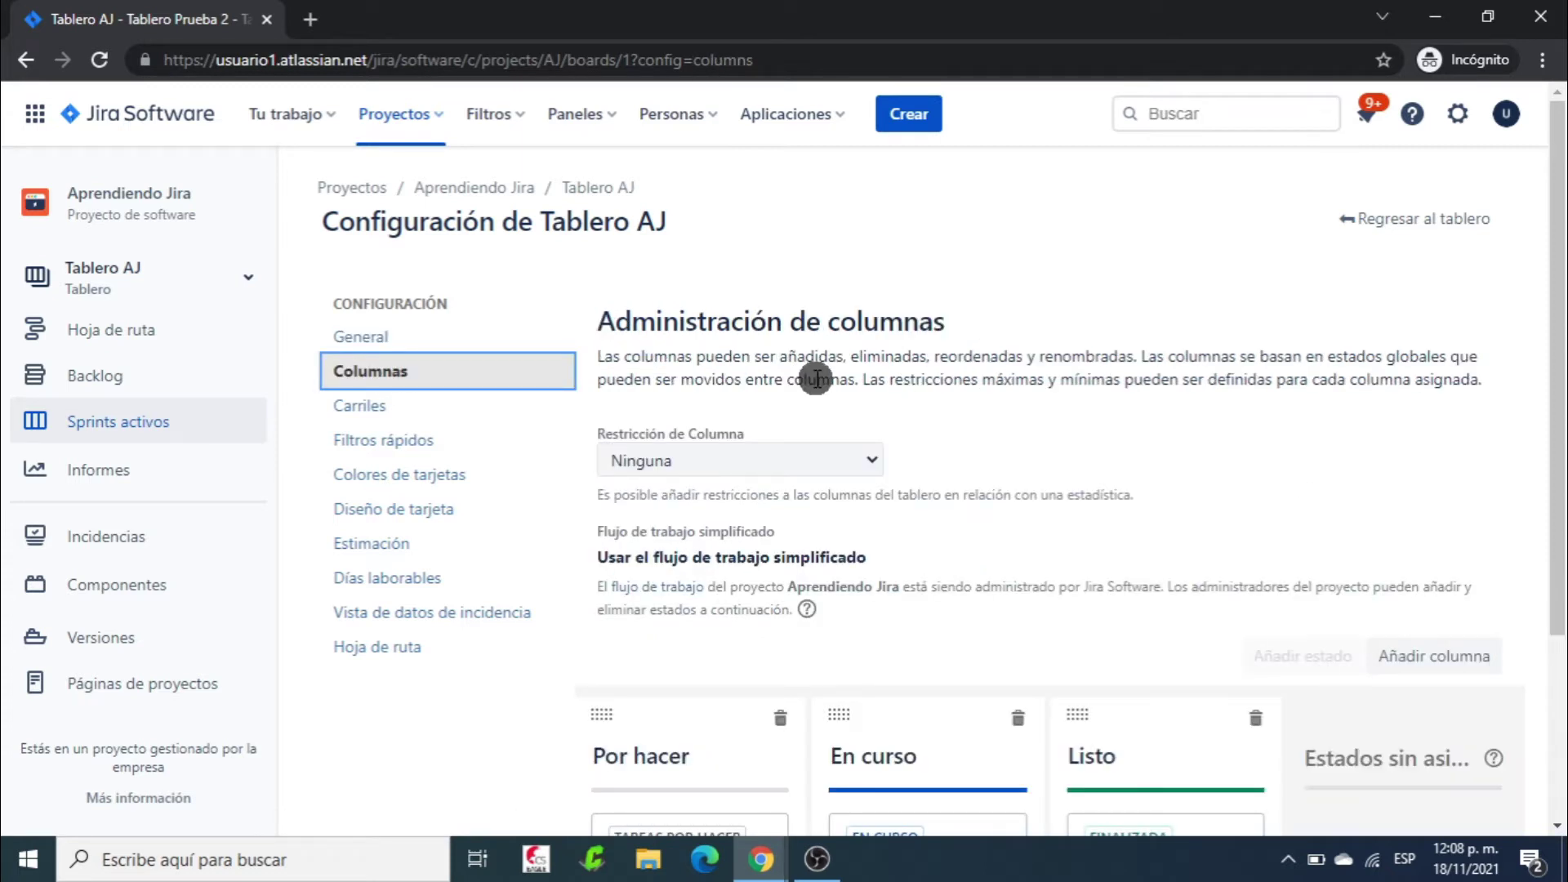
scroll(1360, 274, down, 3)
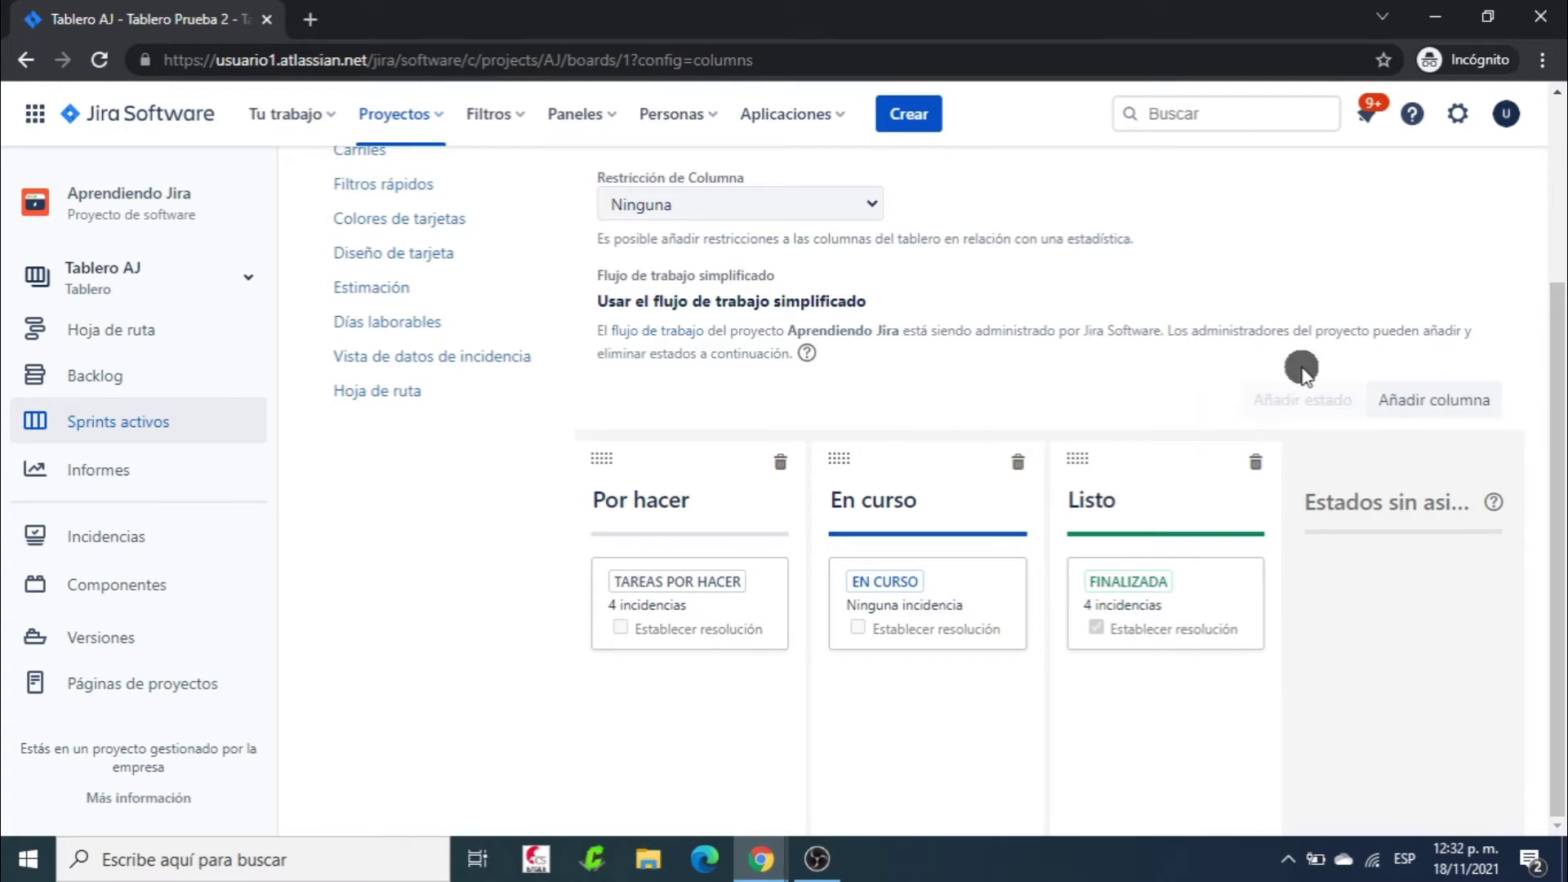
mouse_move(1306, 400)
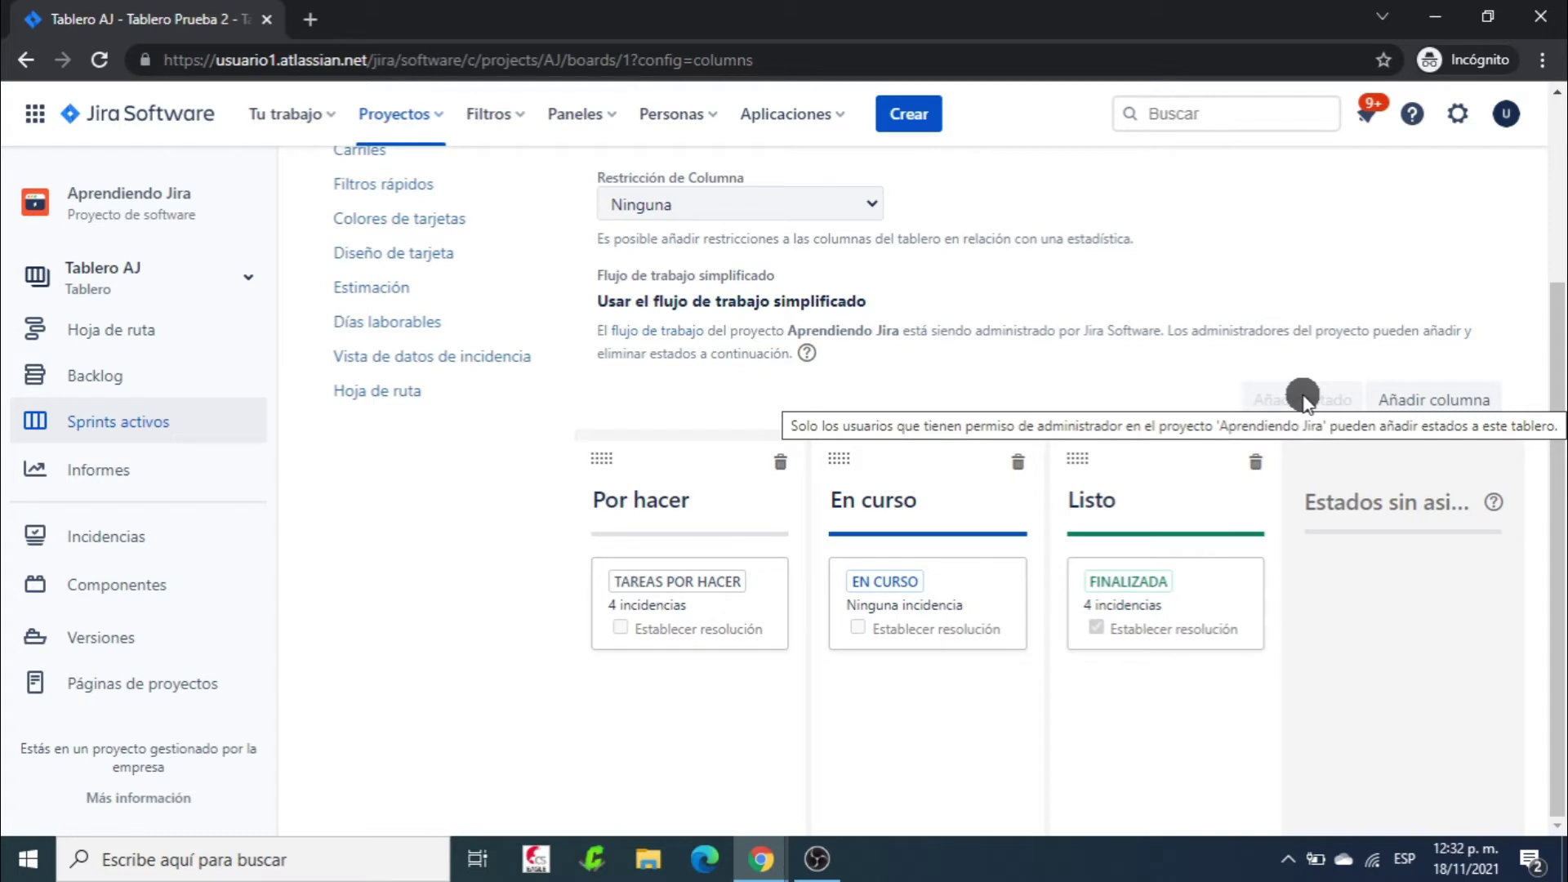
click(1304, 401)
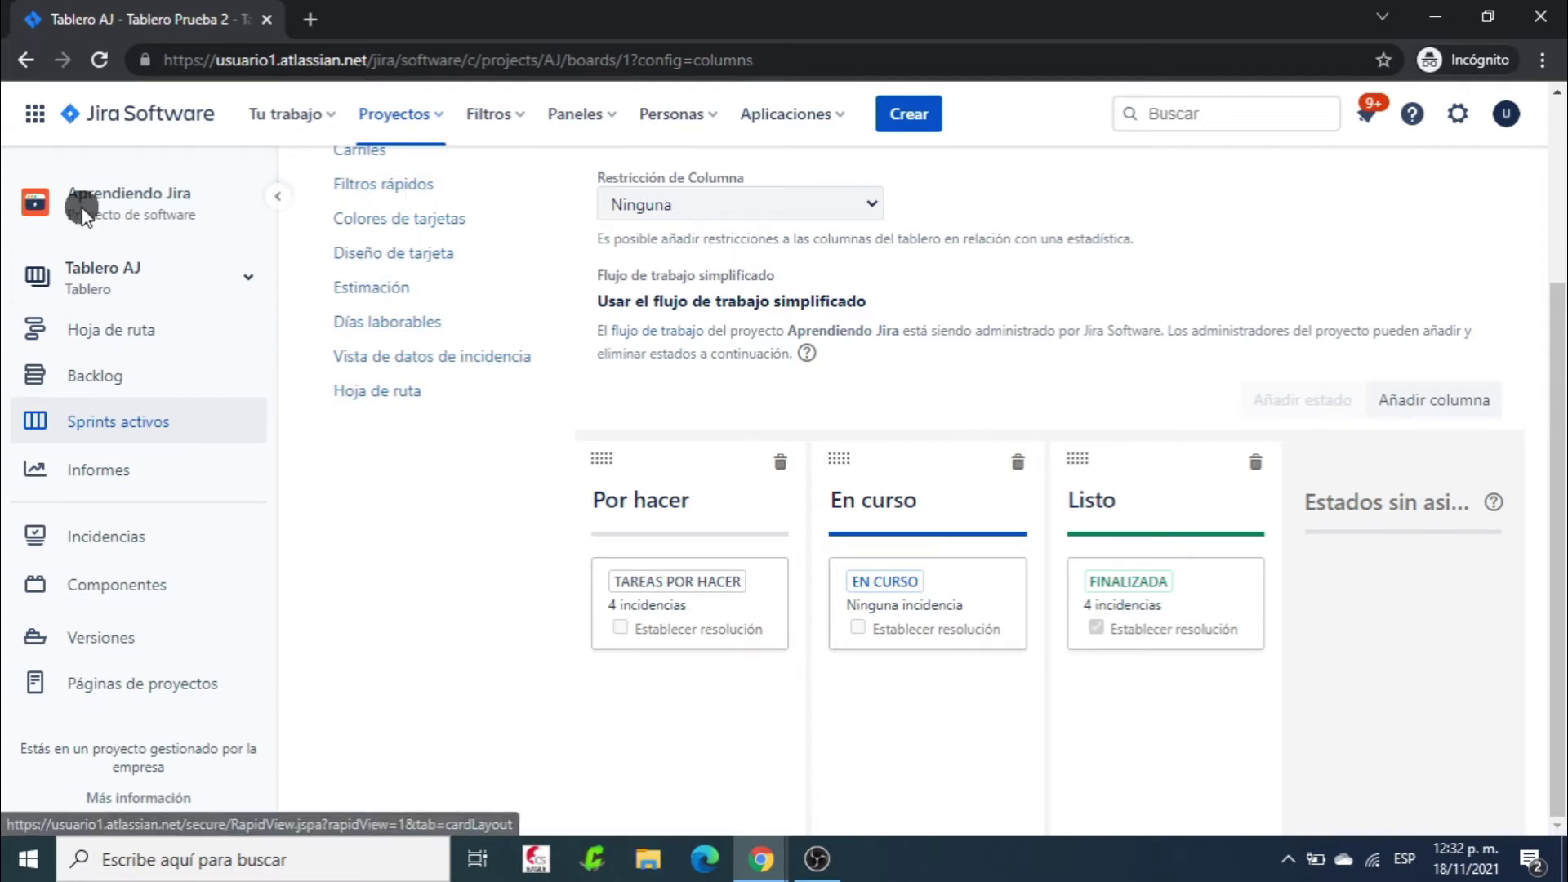
Check the board administrators in the general configuration against the signed-in account.
scroll(1290, 518, up, 3)
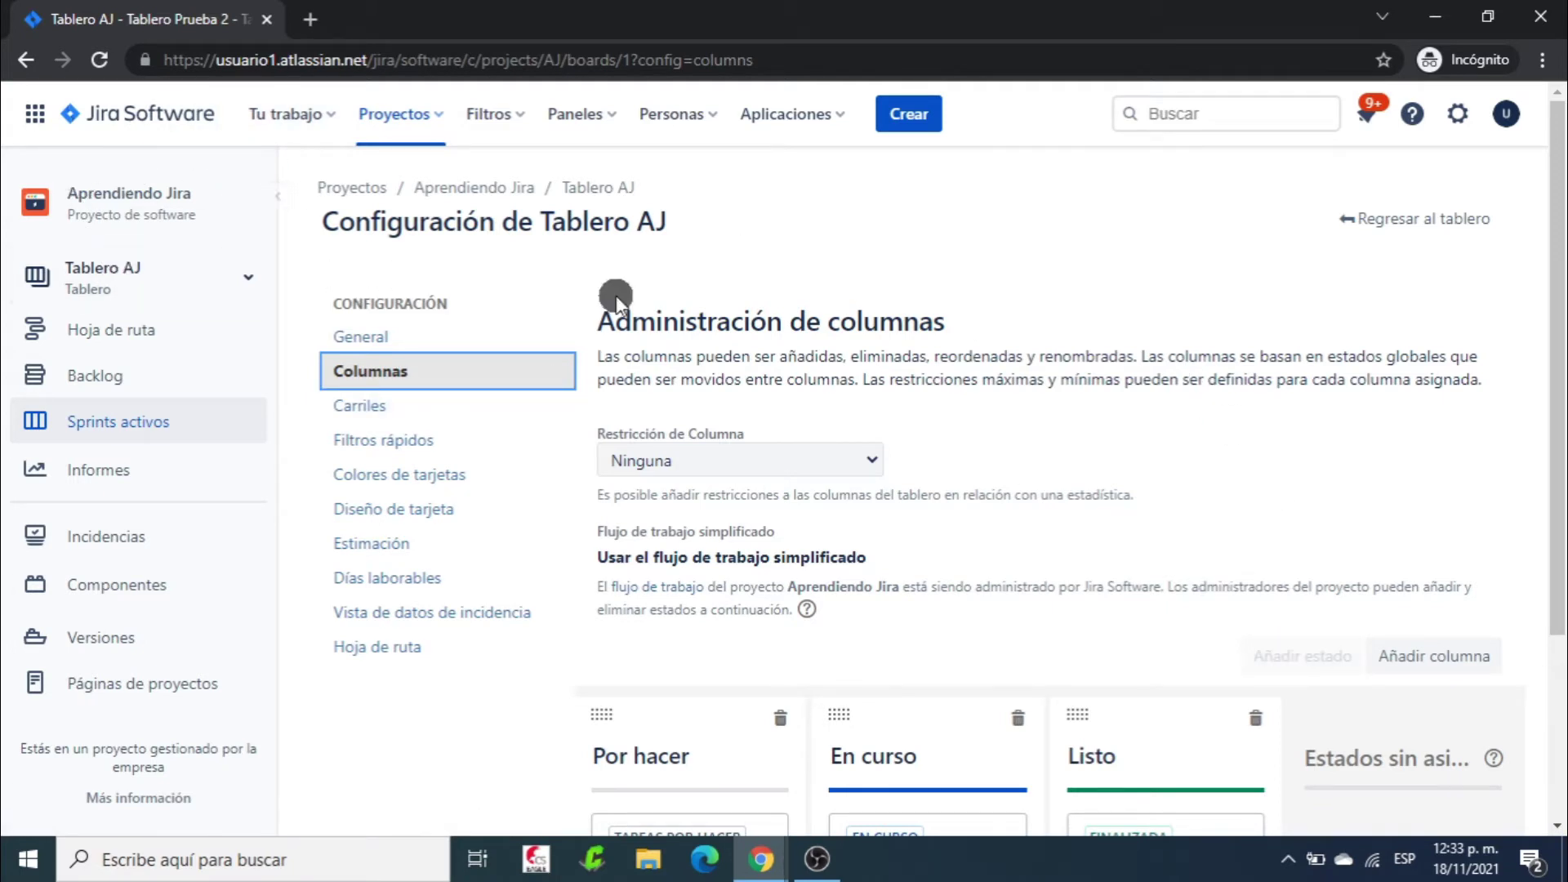
click(364, 336)
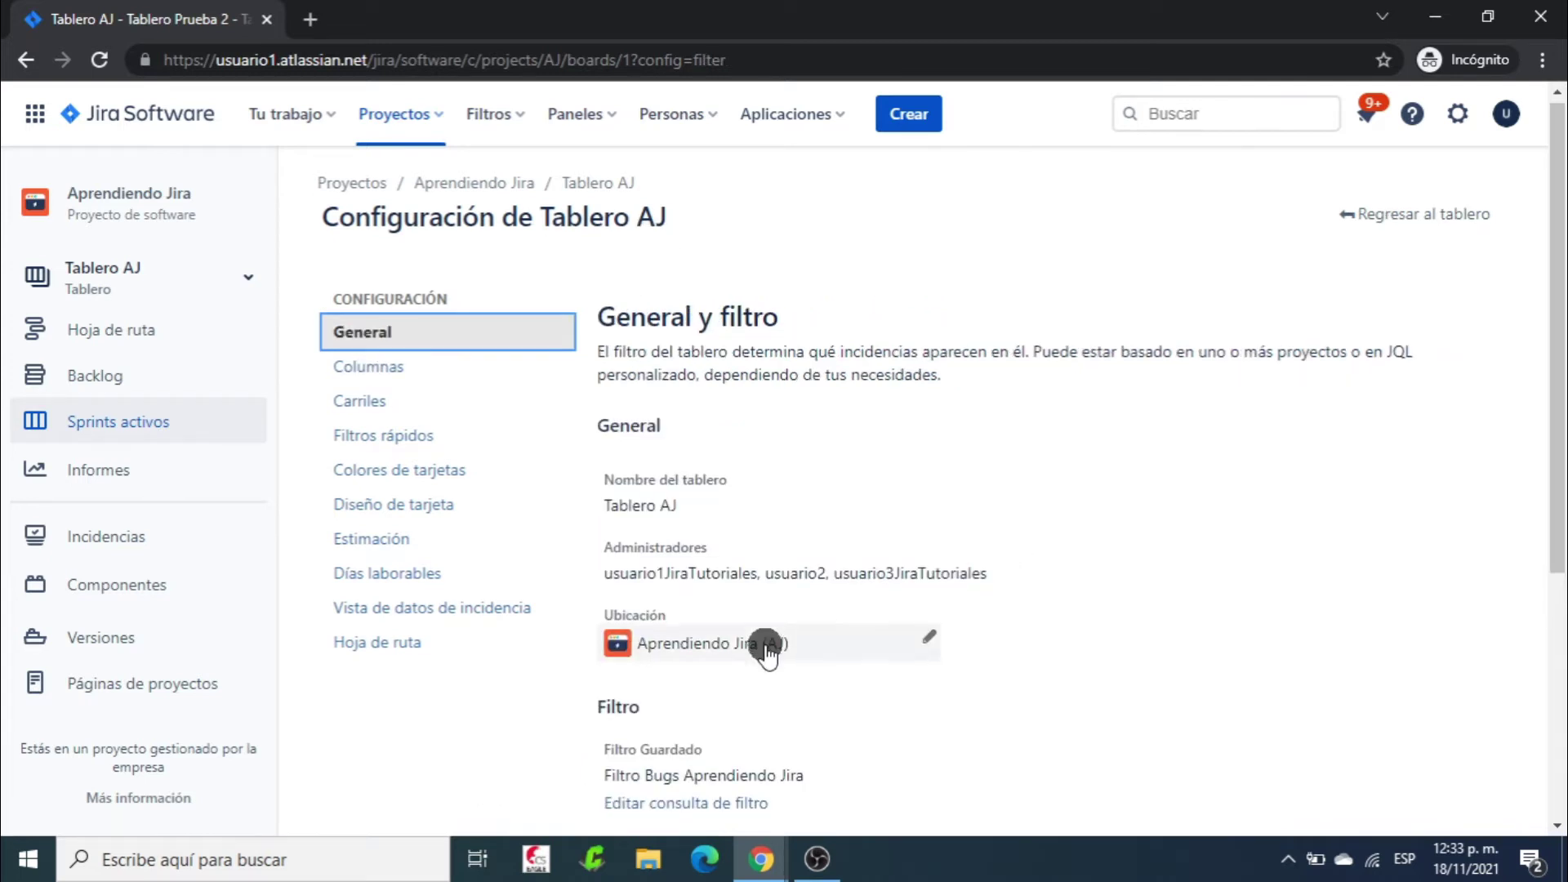
scroll(763, 644, down, 2)
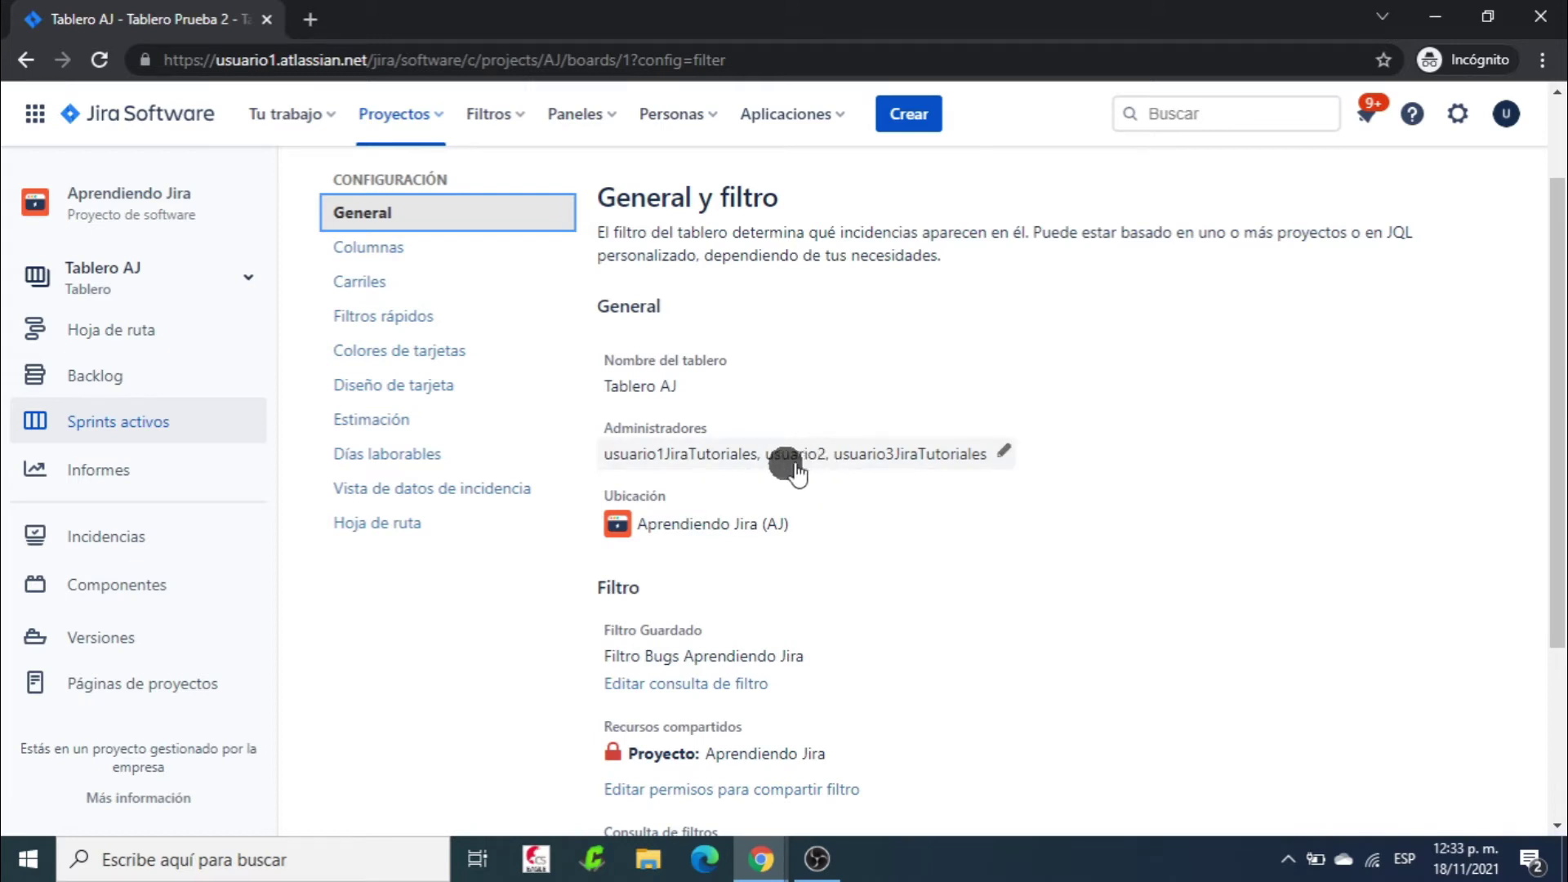
click(1506, 114)
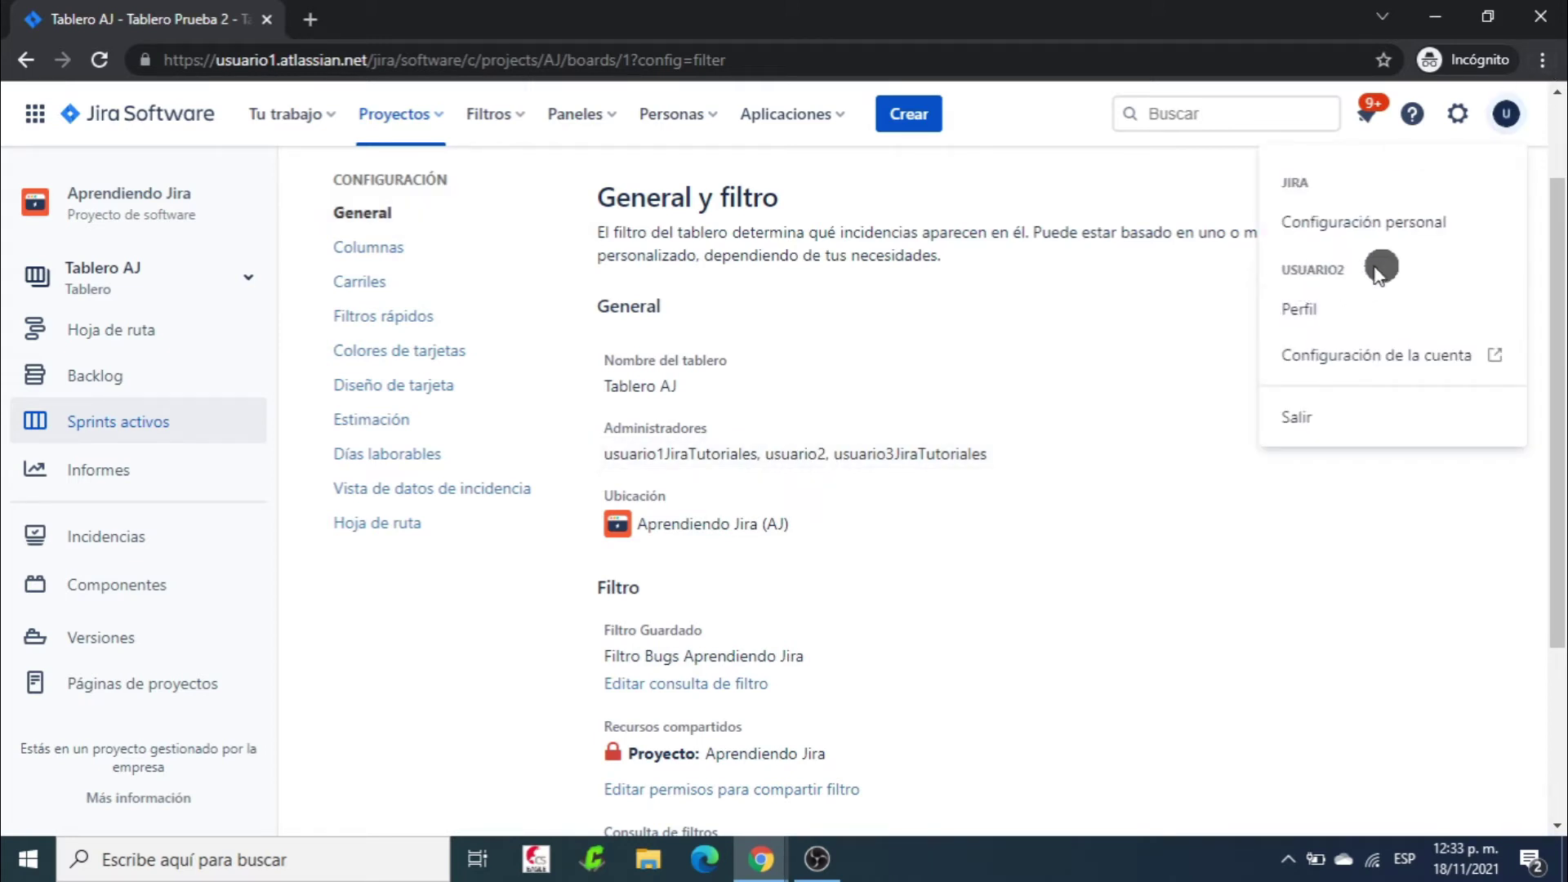
click(1184, 312)
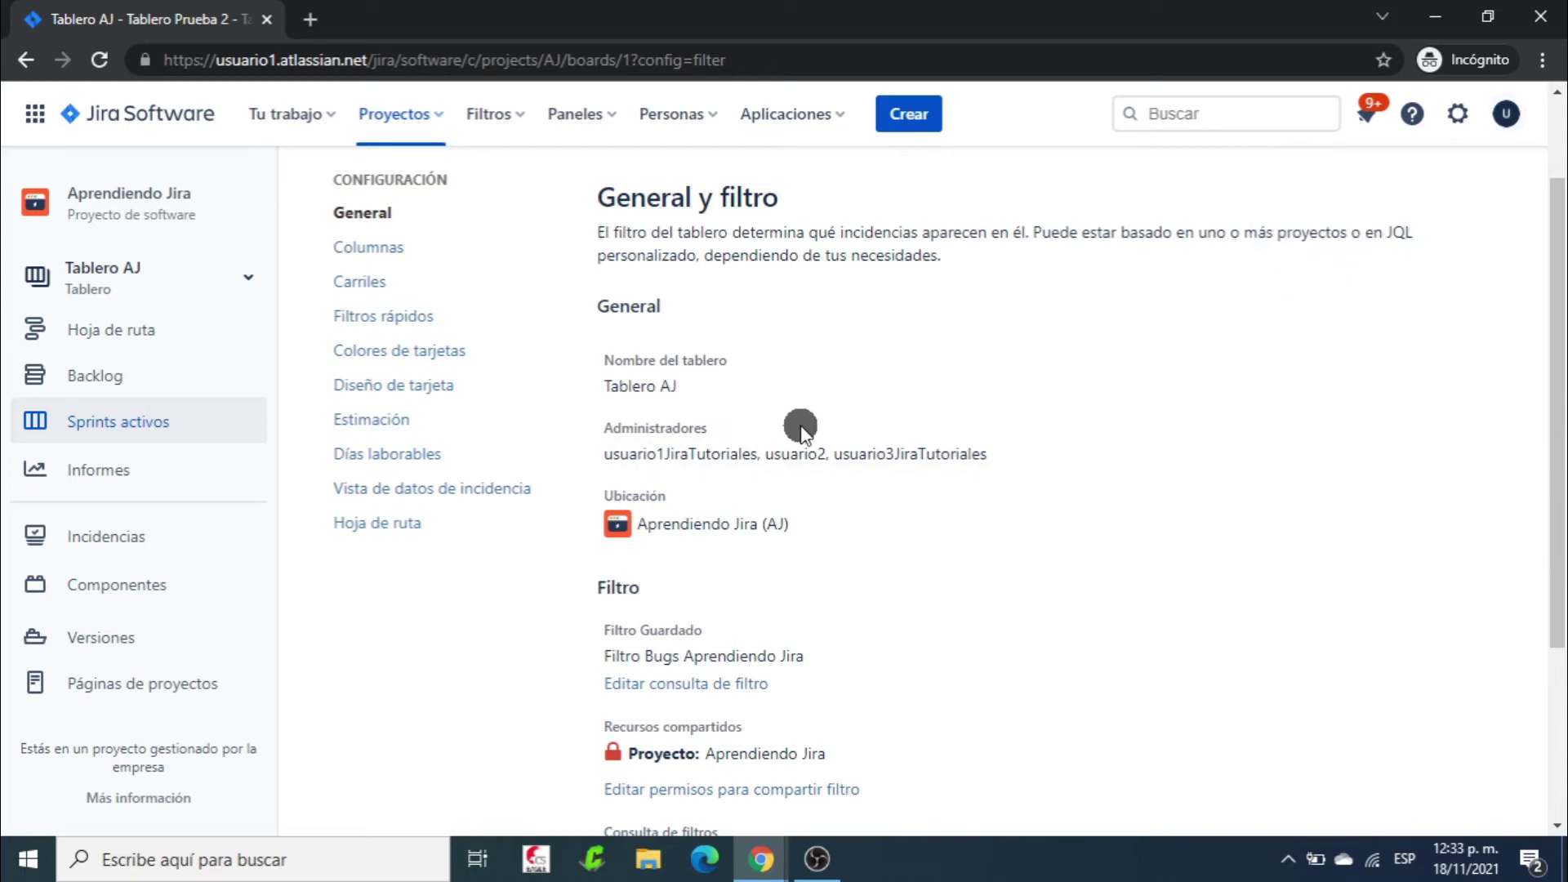
Add a column named "En pruebas" to the board in the column configuration.
click(365, 247)
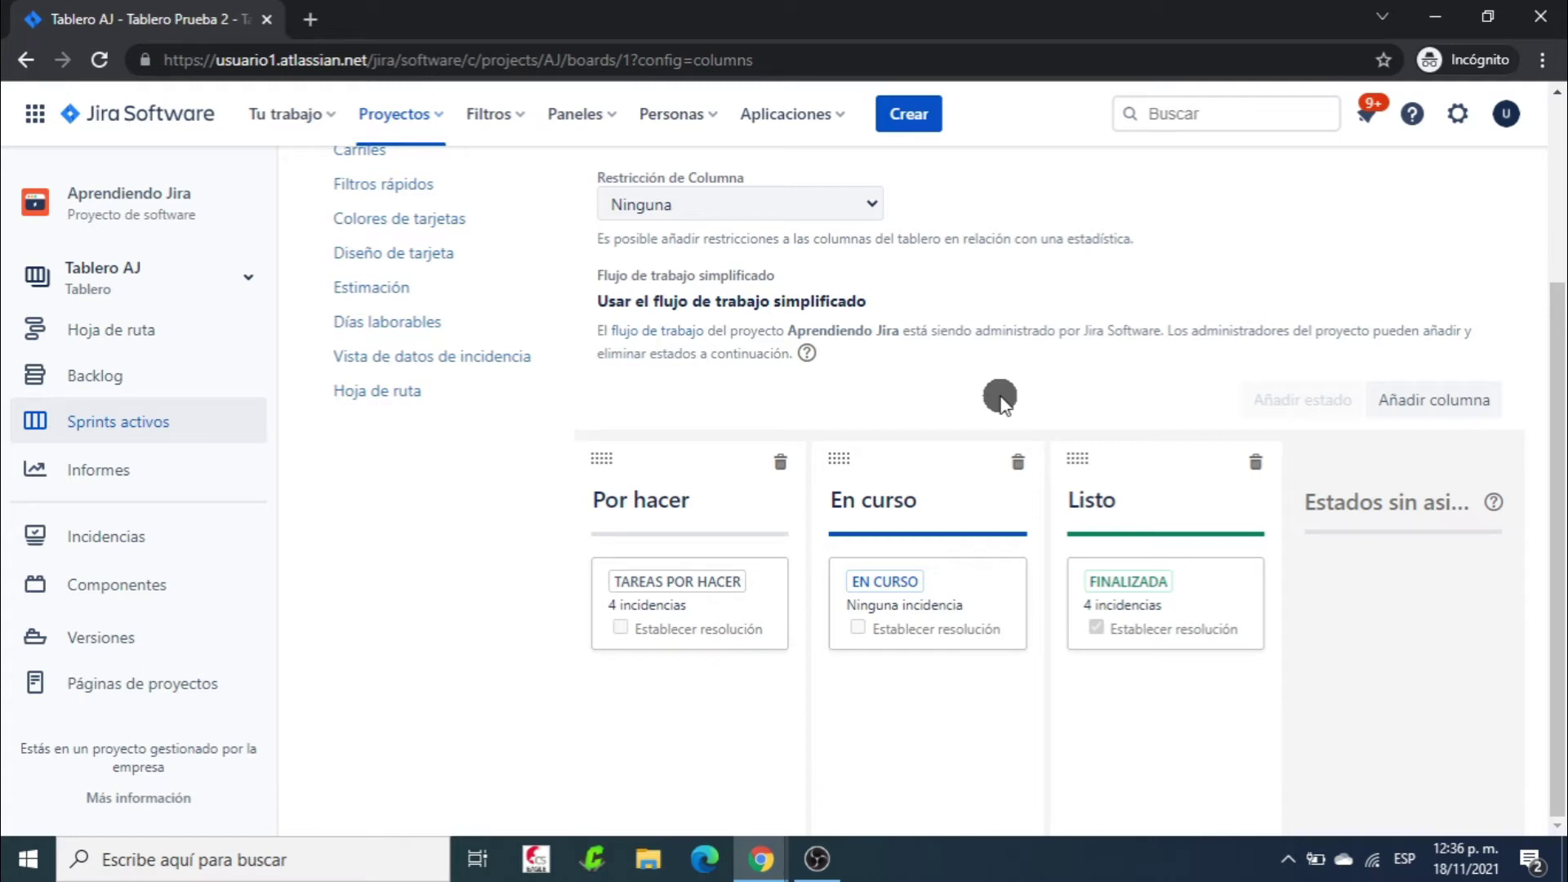
click(1445, 400)
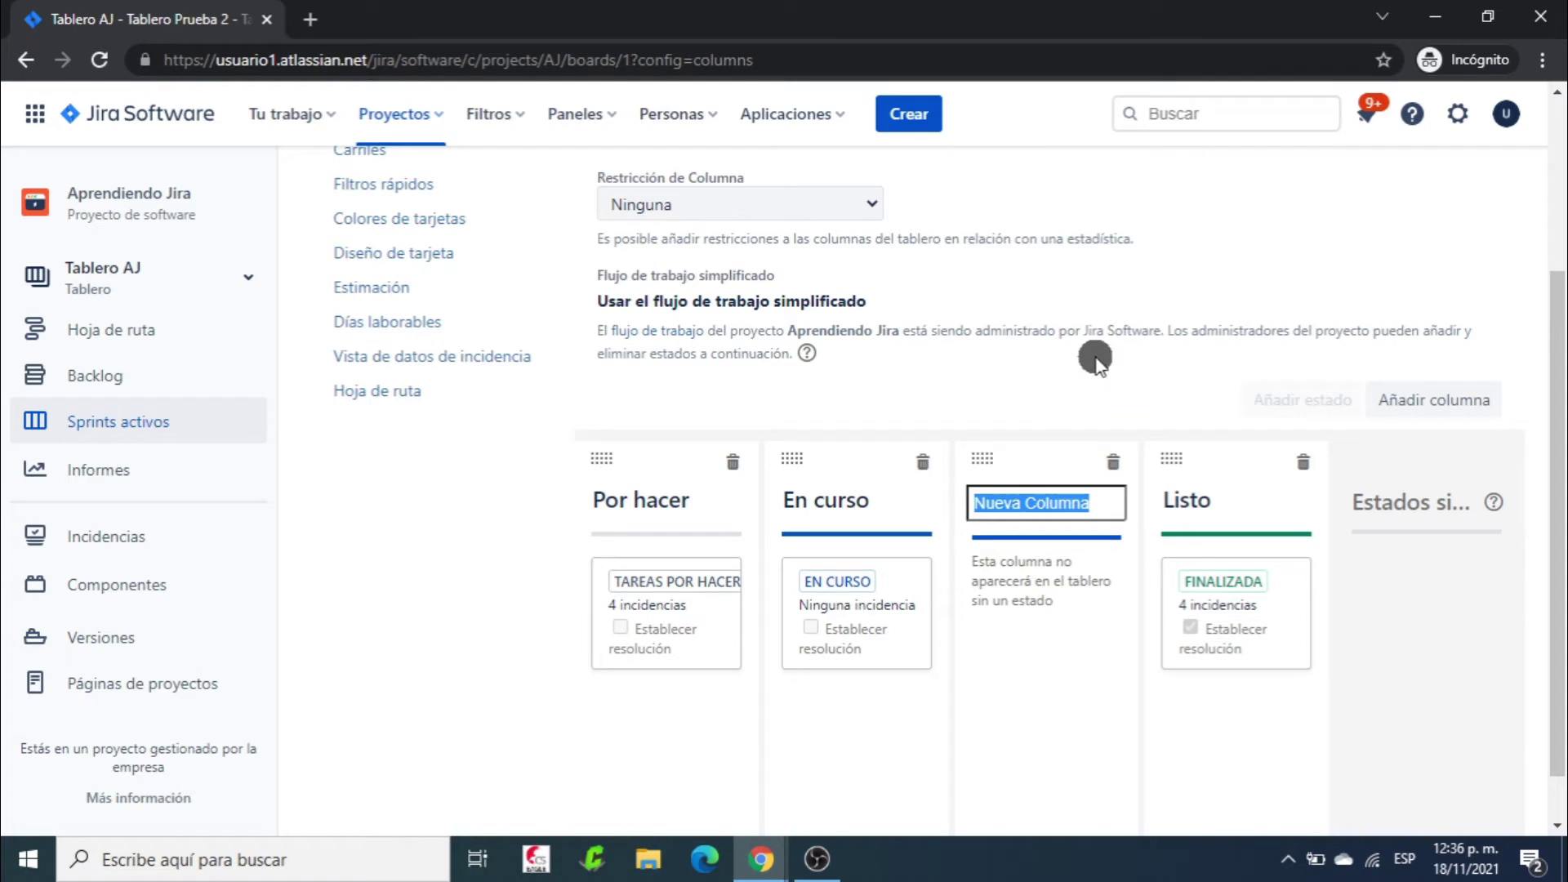
text(En pruebas)
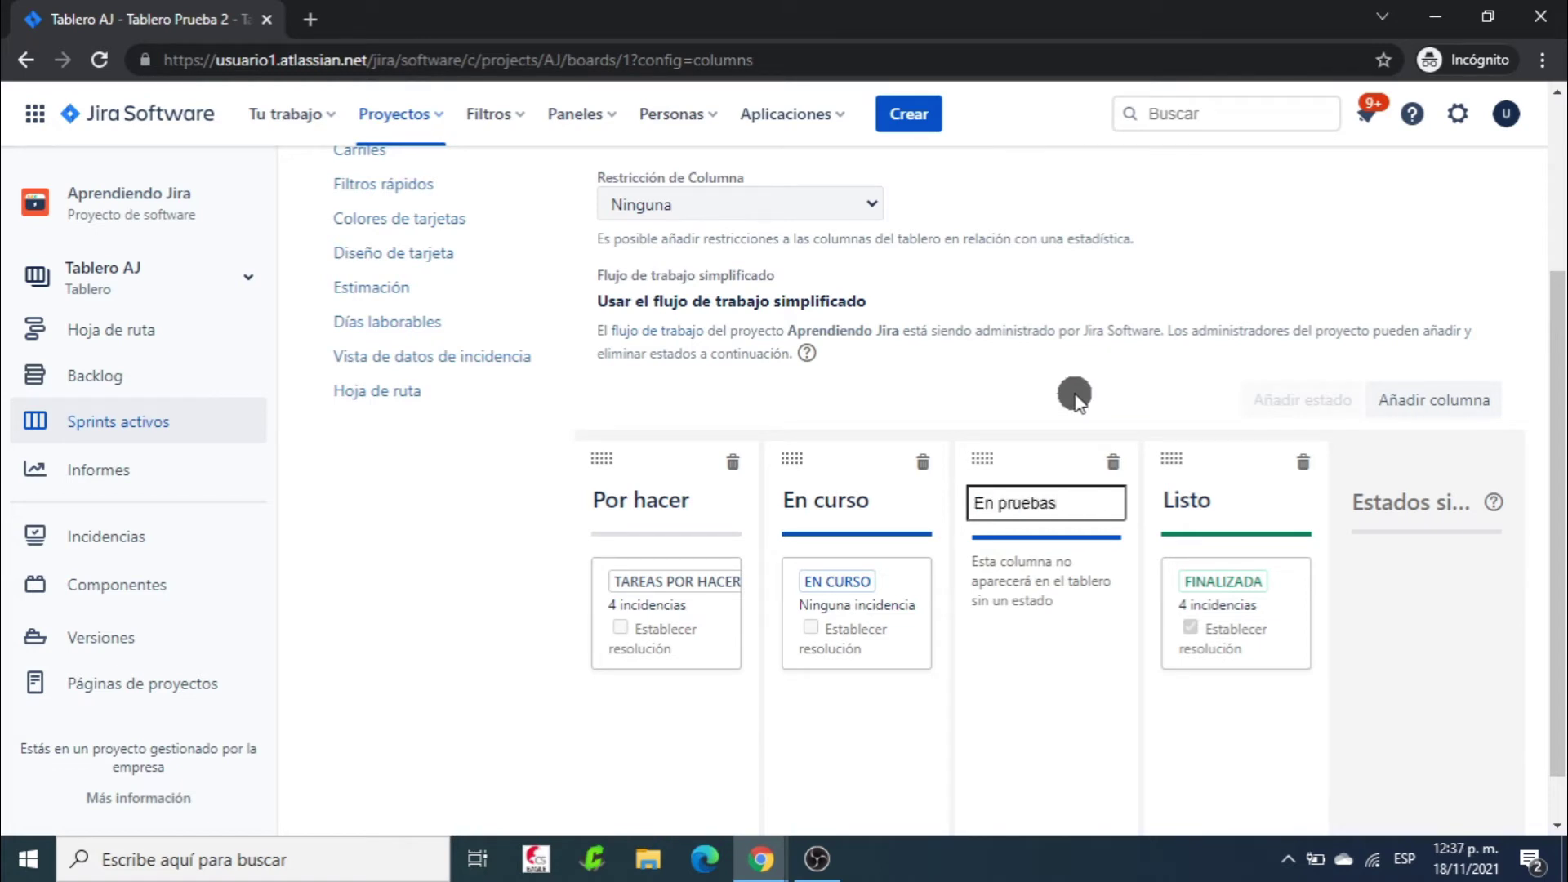
key(Return)
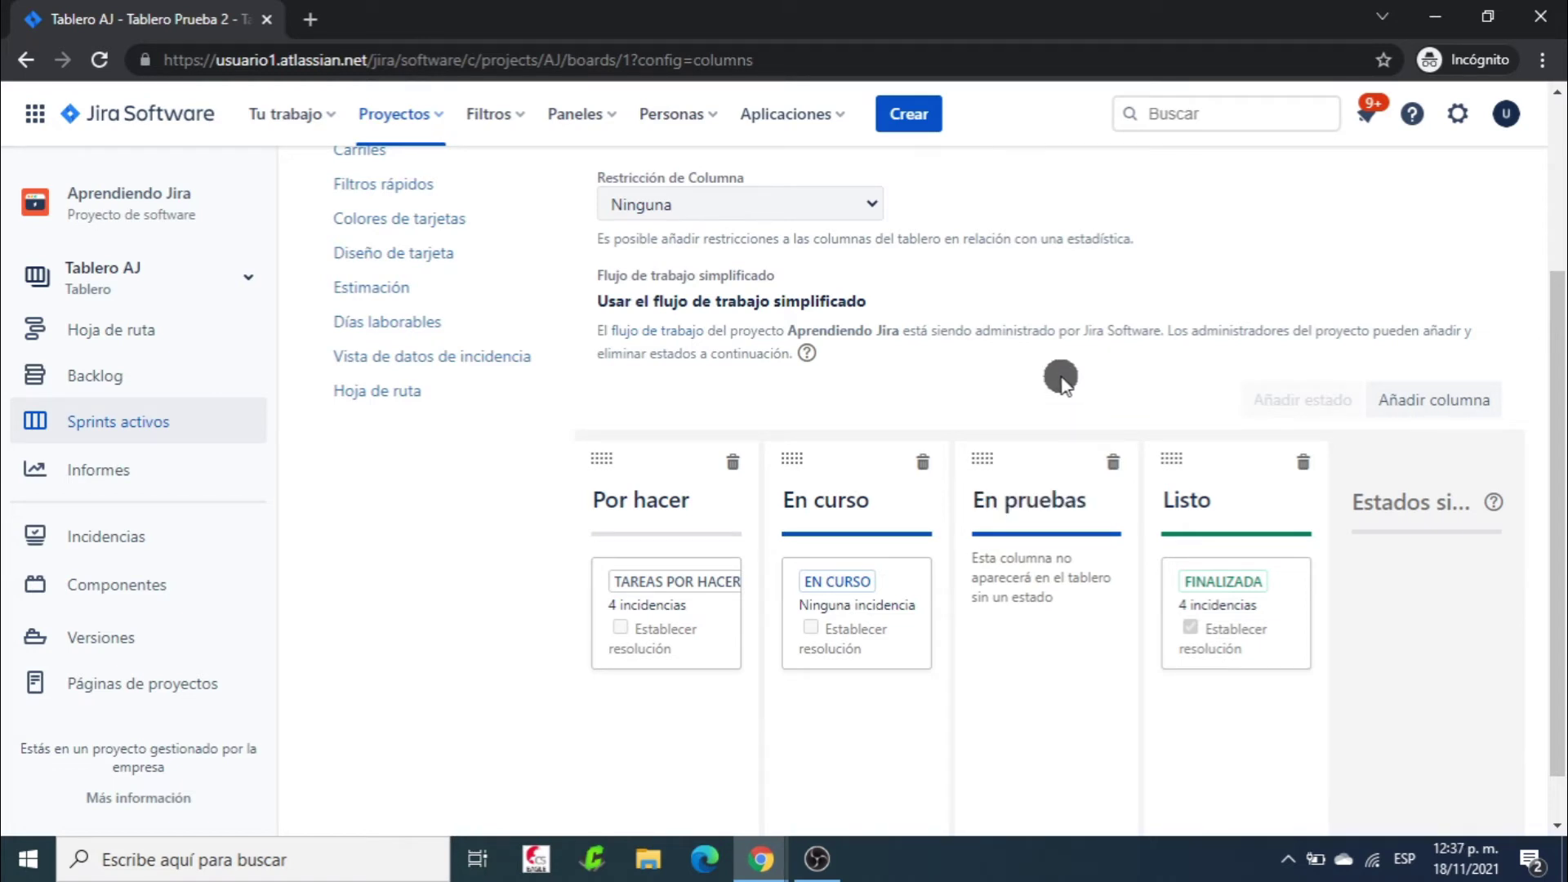
Review the new column's status area and return to the board to check which columns it shows.
scroll(1051, 532, down, 1)
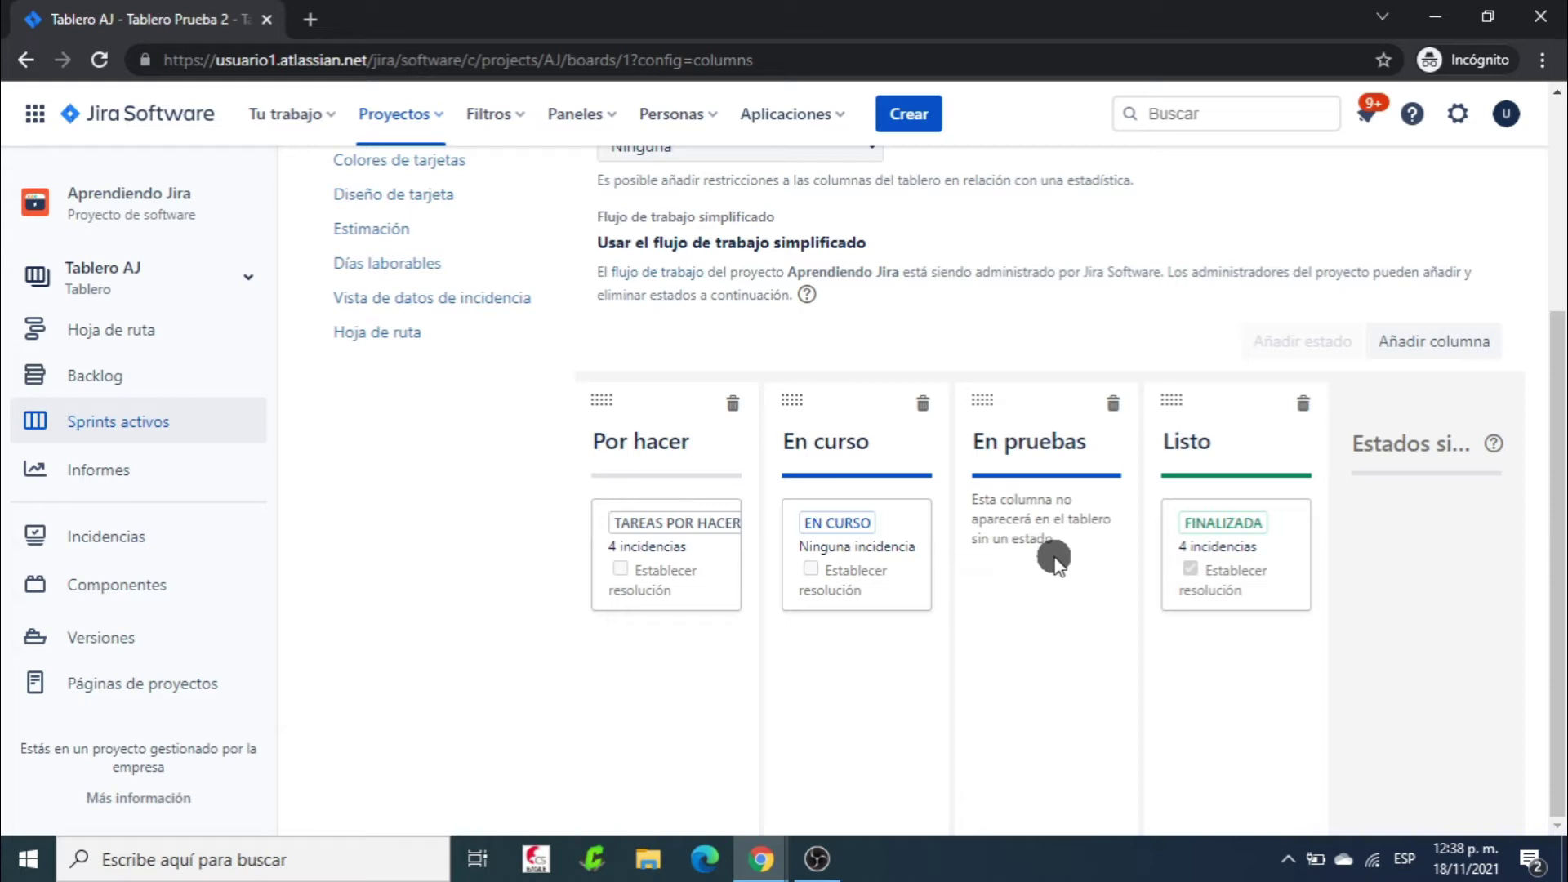
scroll(1057, 571, up, 4)
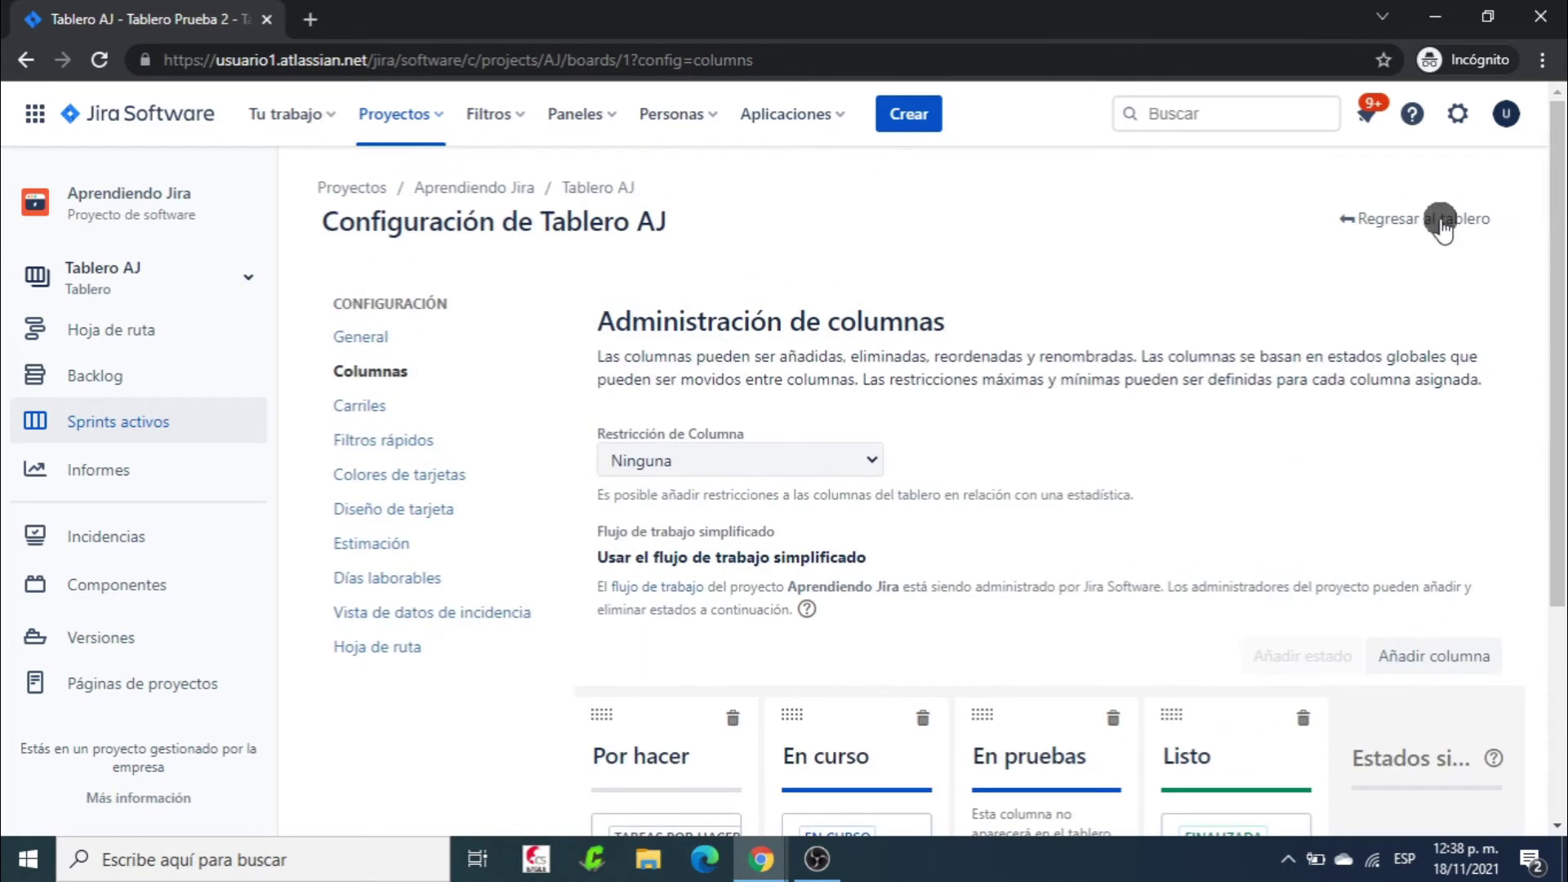
click(1459, 217)
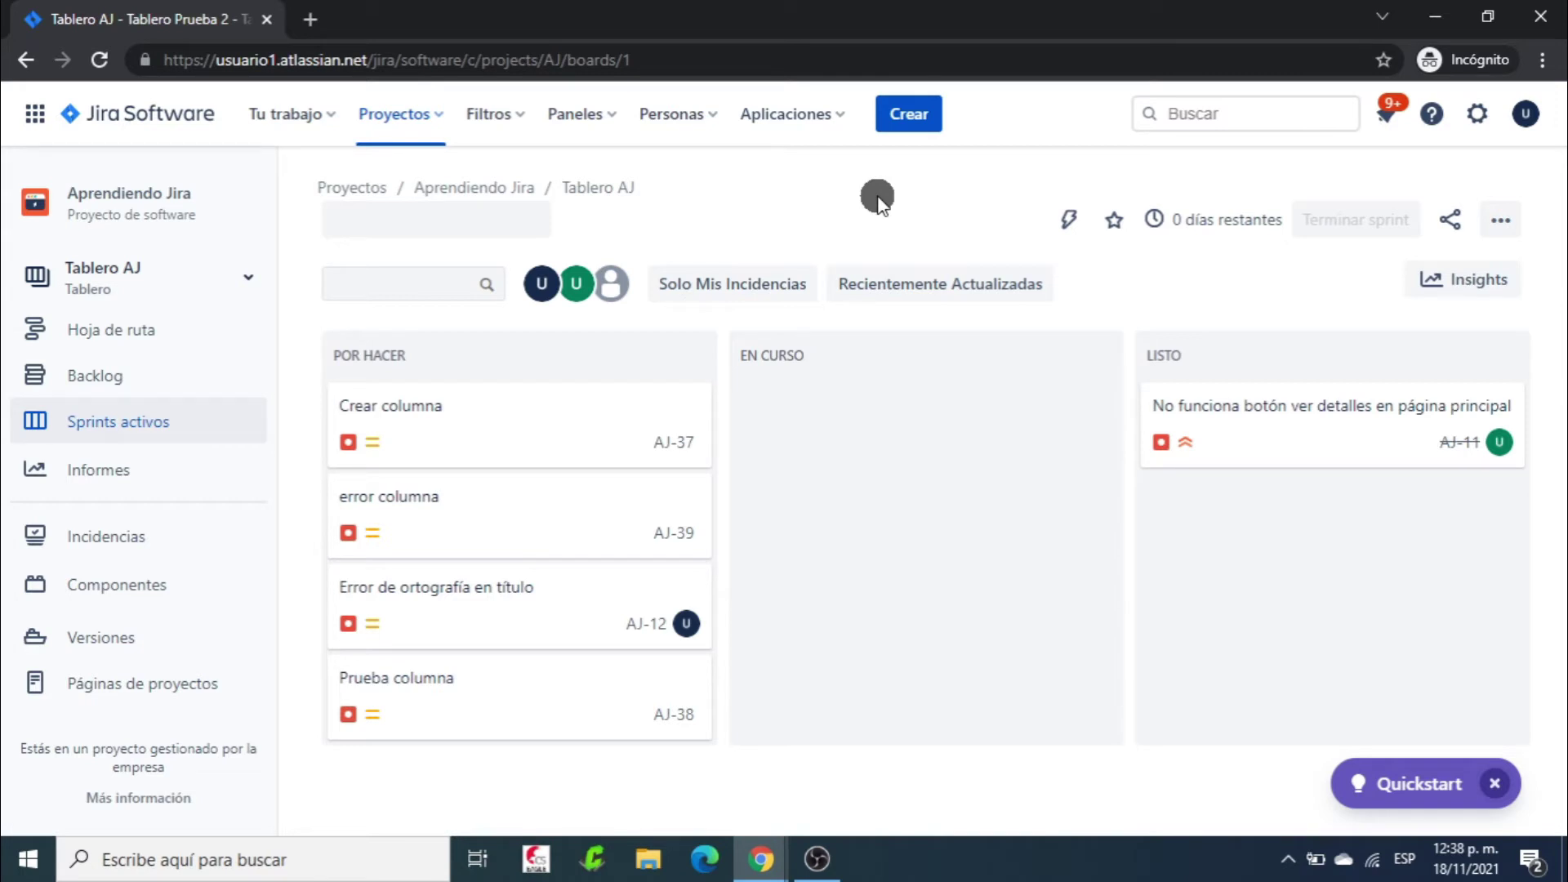
Reopen the board's column configuration and check the add-status option and the signed-in account.
click(1502, 223)
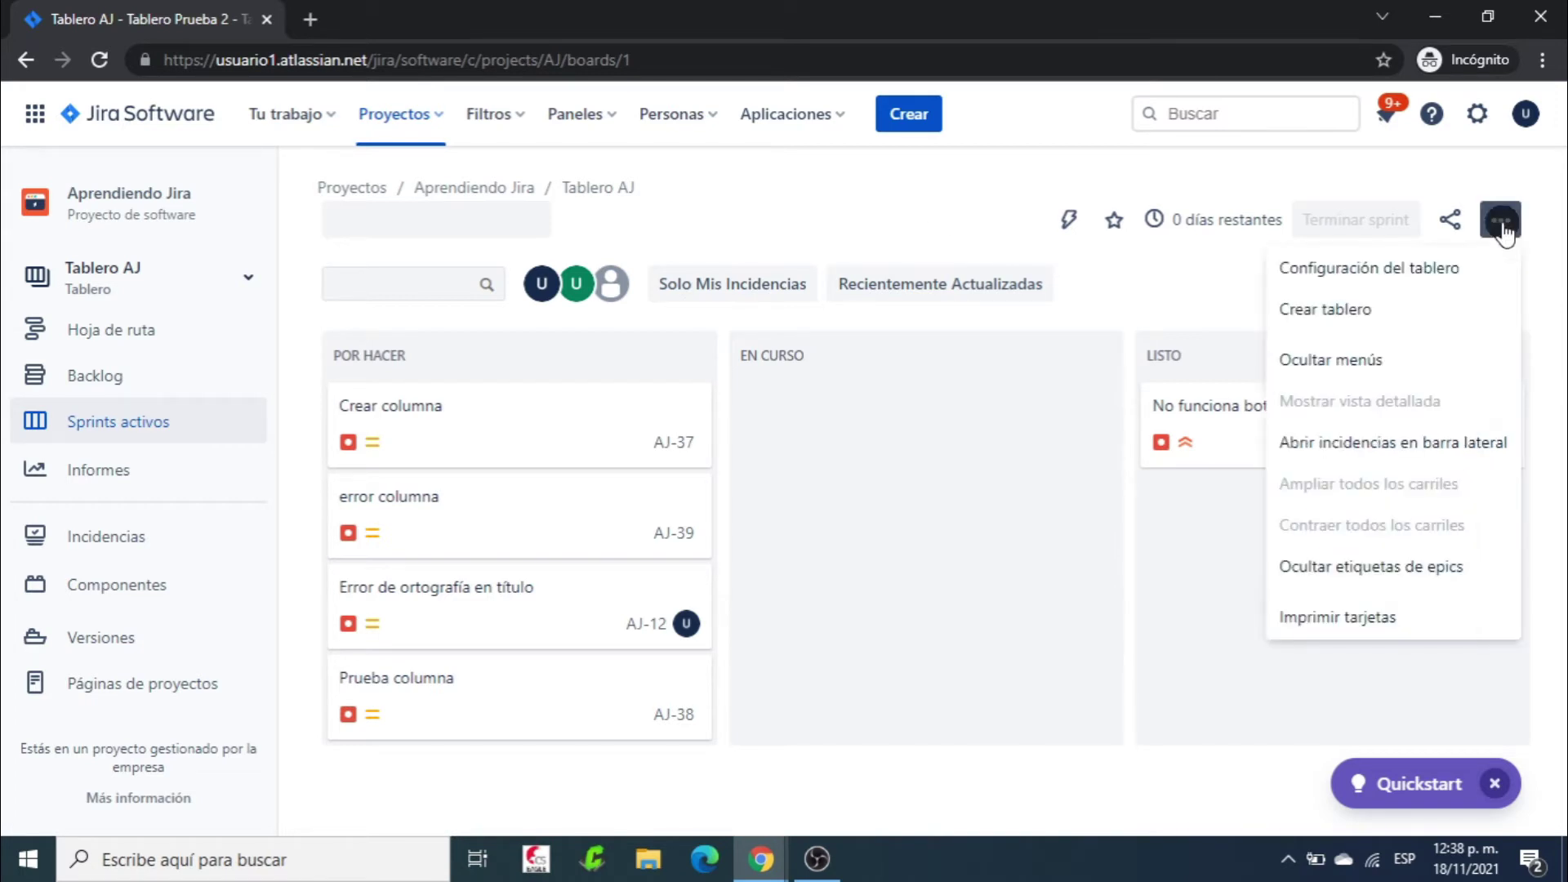
click(1369, 268)
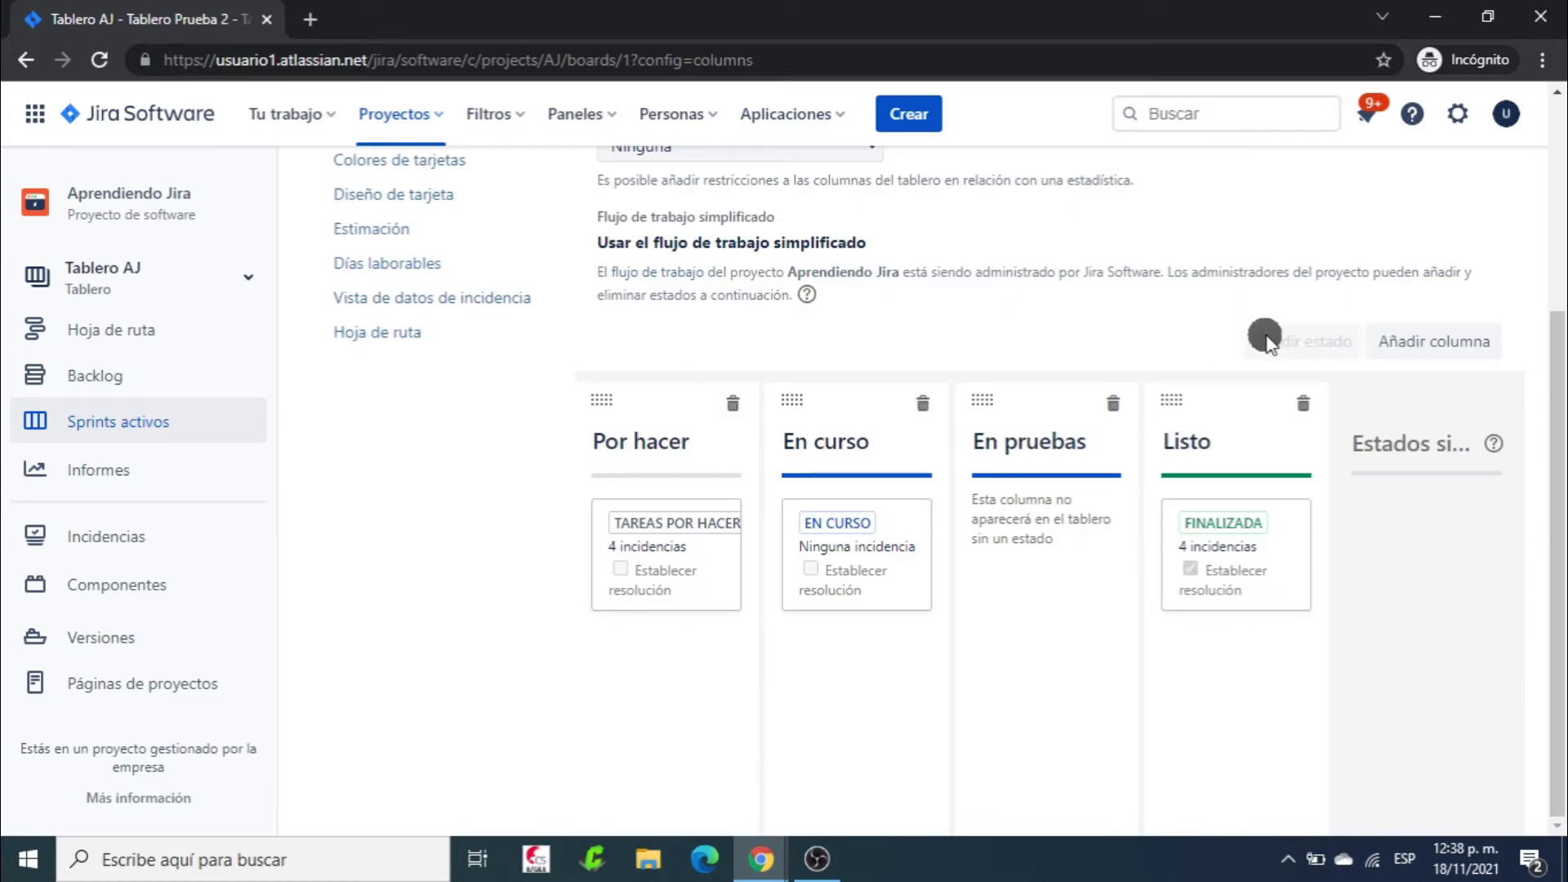
mouse_move(1280, 339)
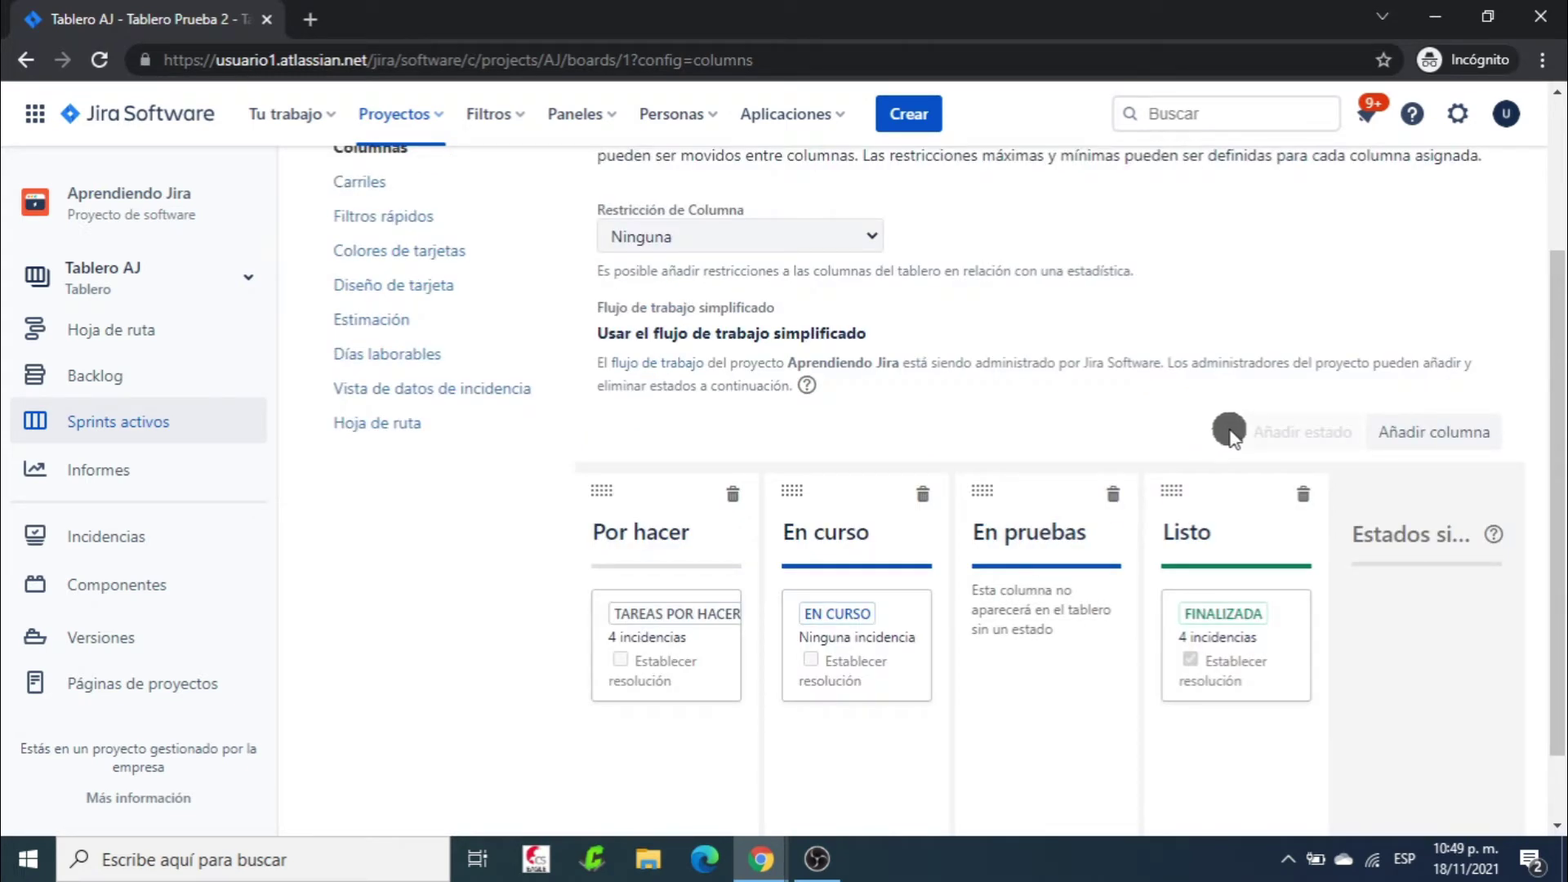
mouse_move(1254, 426)
click(1509, 117)
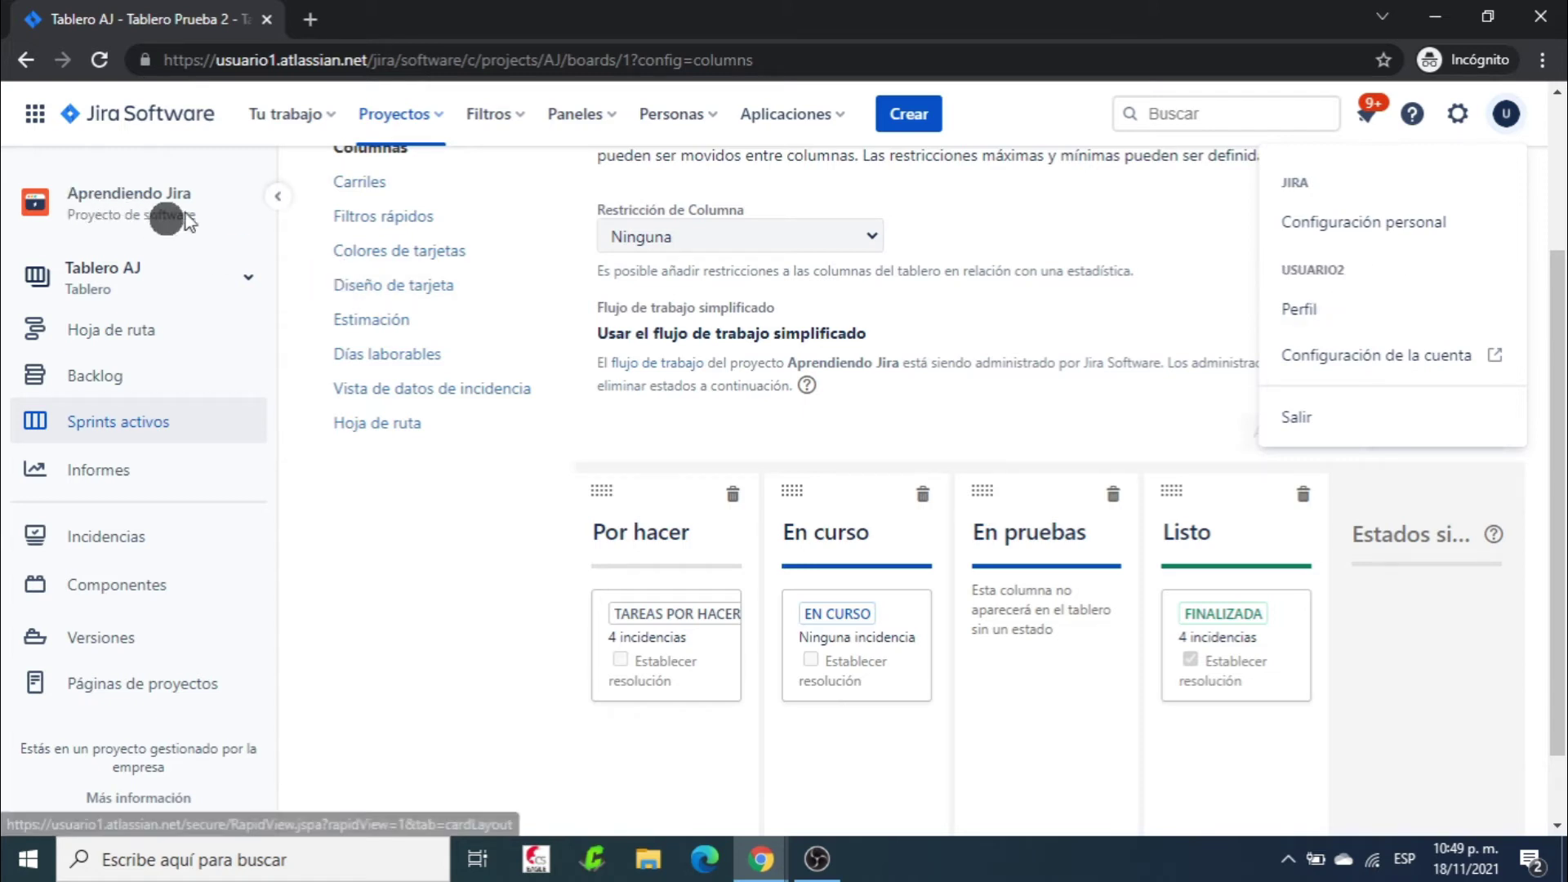
click(1226, 252)
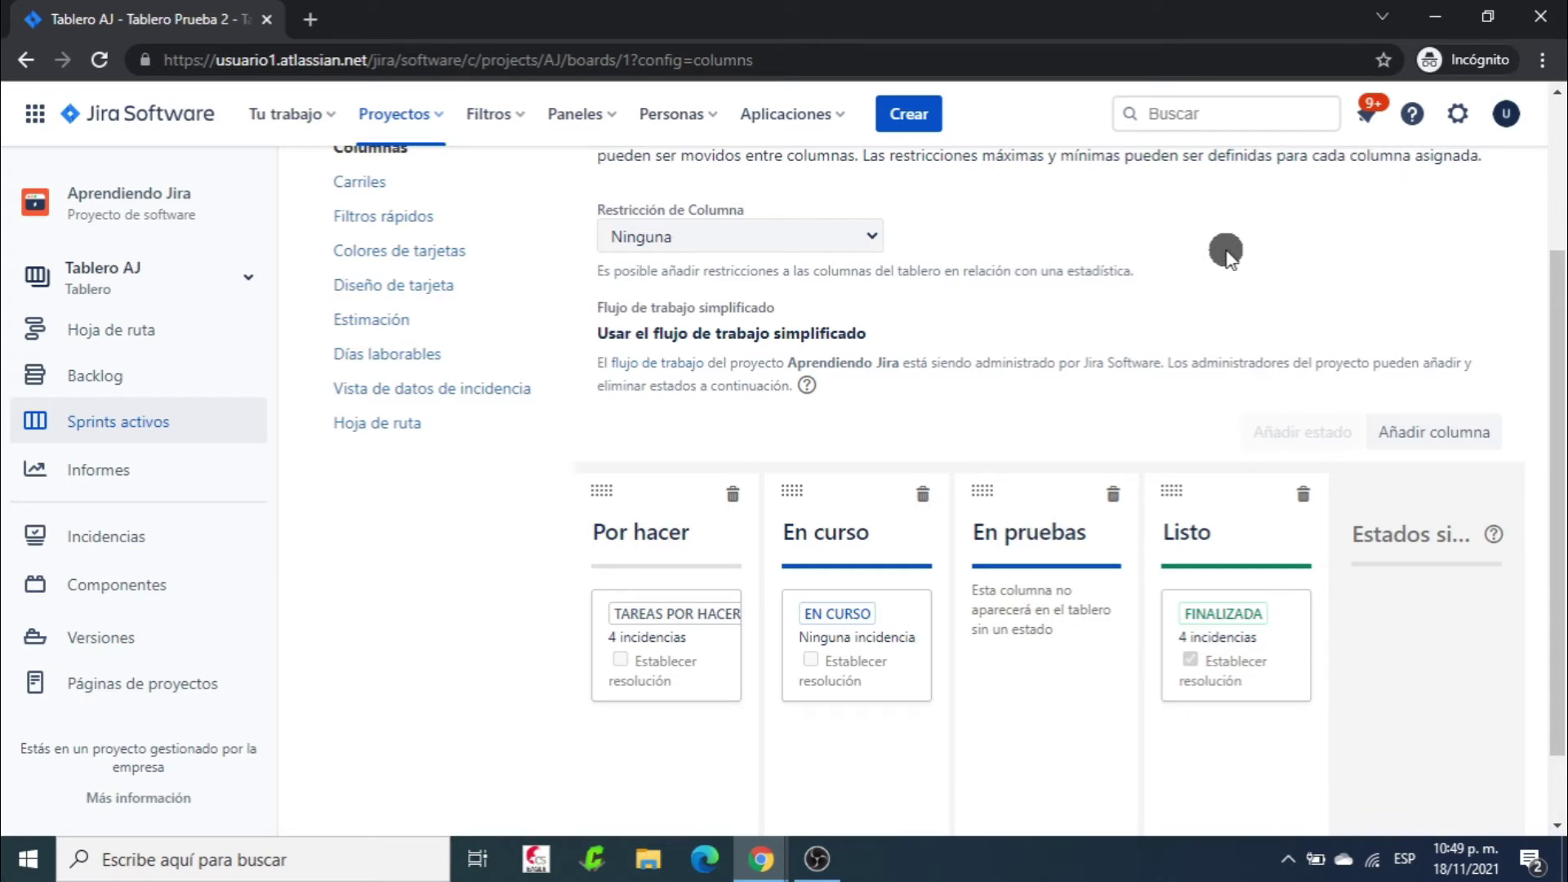
Switch to the browser window signed in with the administrator account and open the people list in the Aprendiendo Jira project settings.
key(alt+Tab)
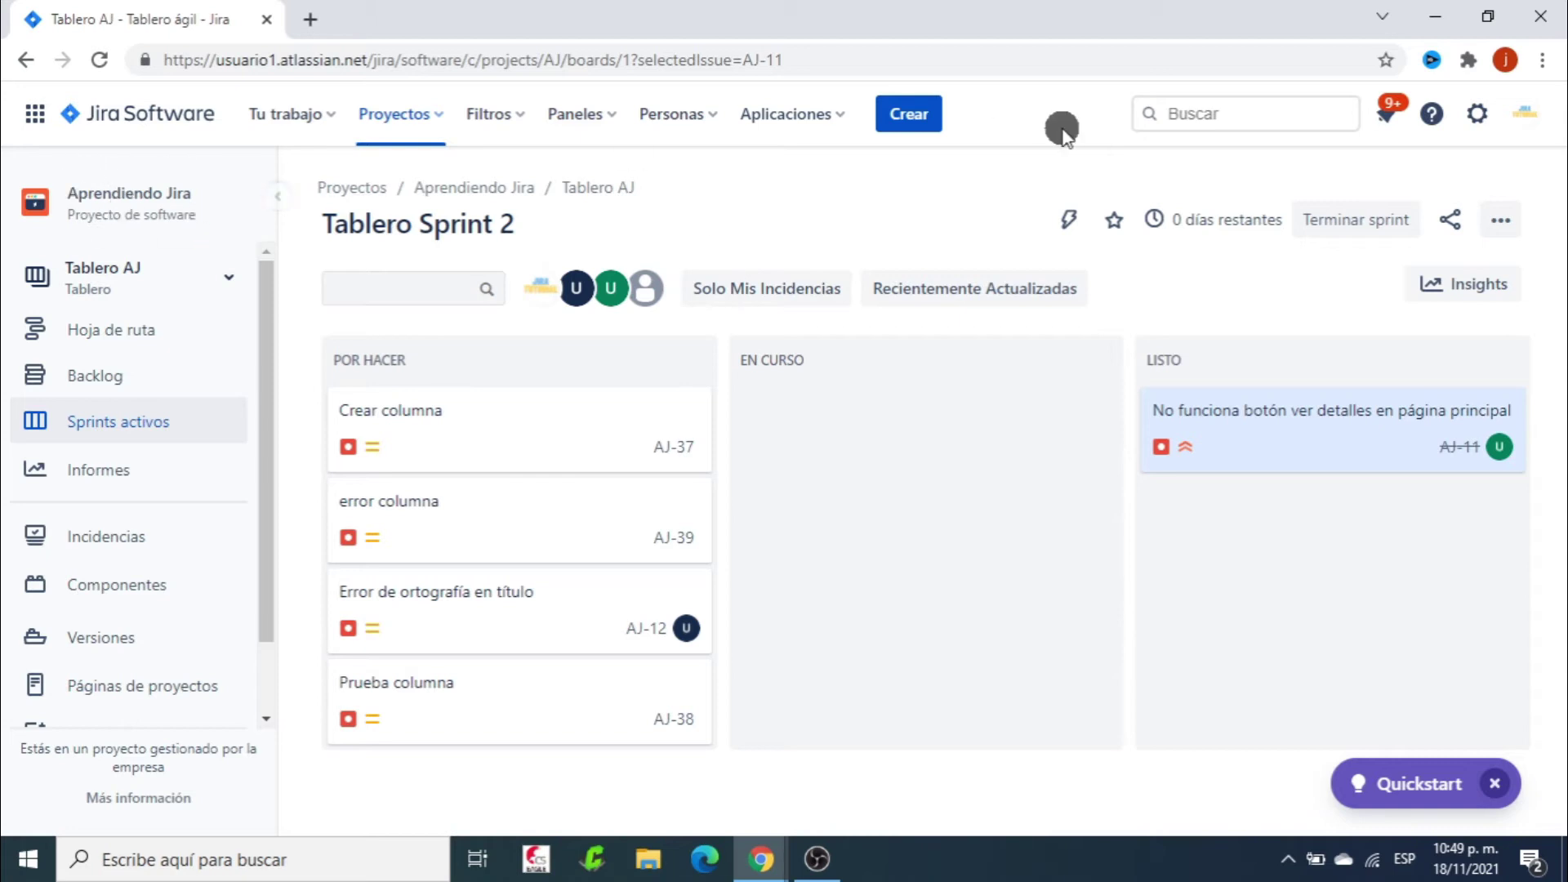
click(1524, 118)
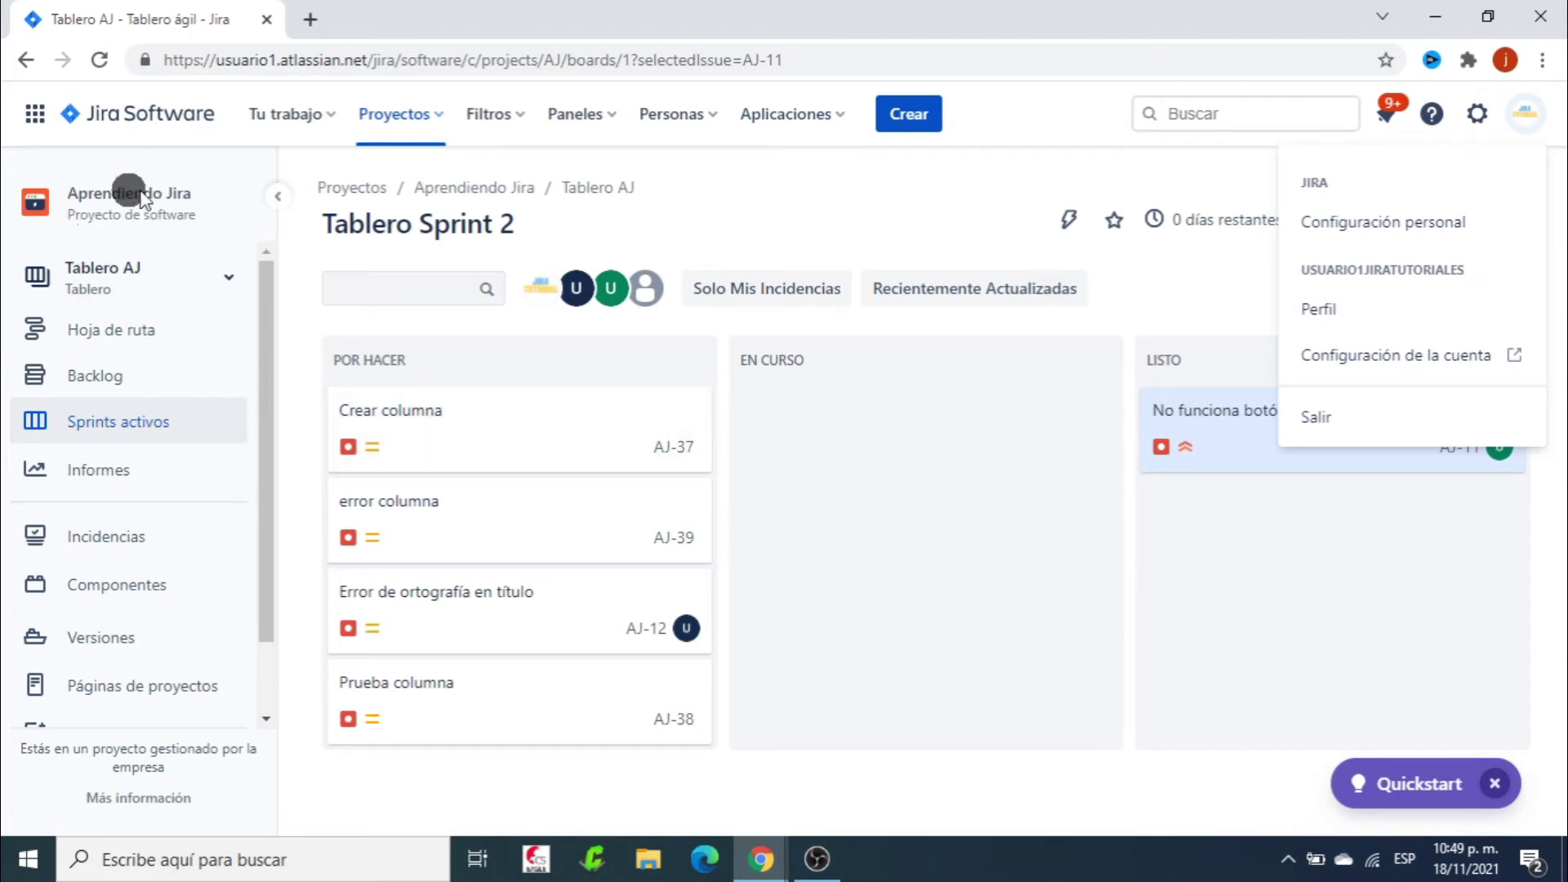
scroll(205, 286, down, 1)
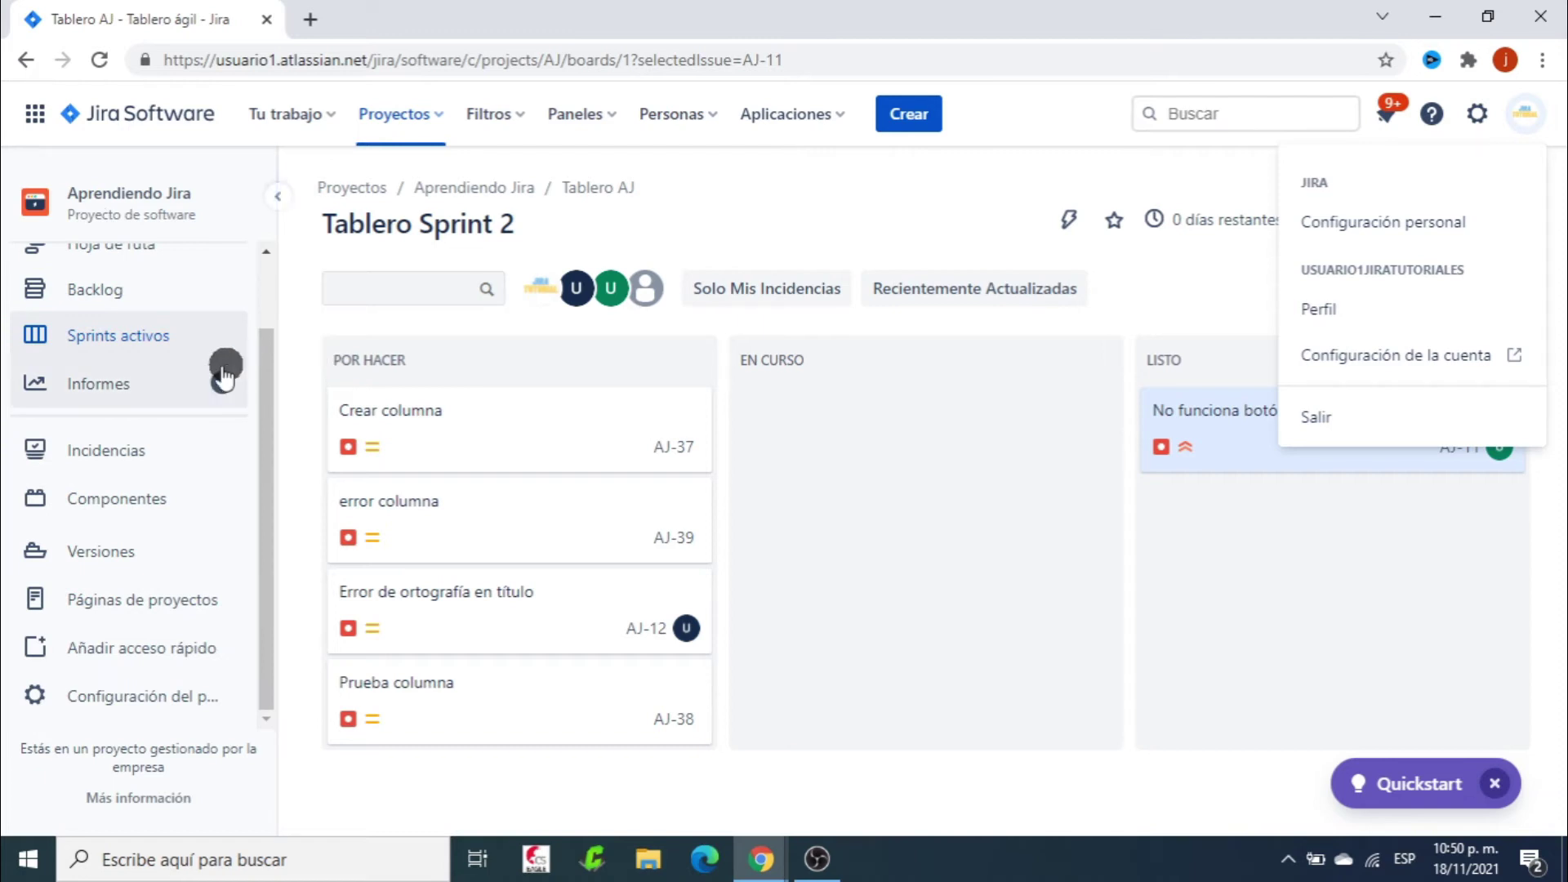
click(163, 696)
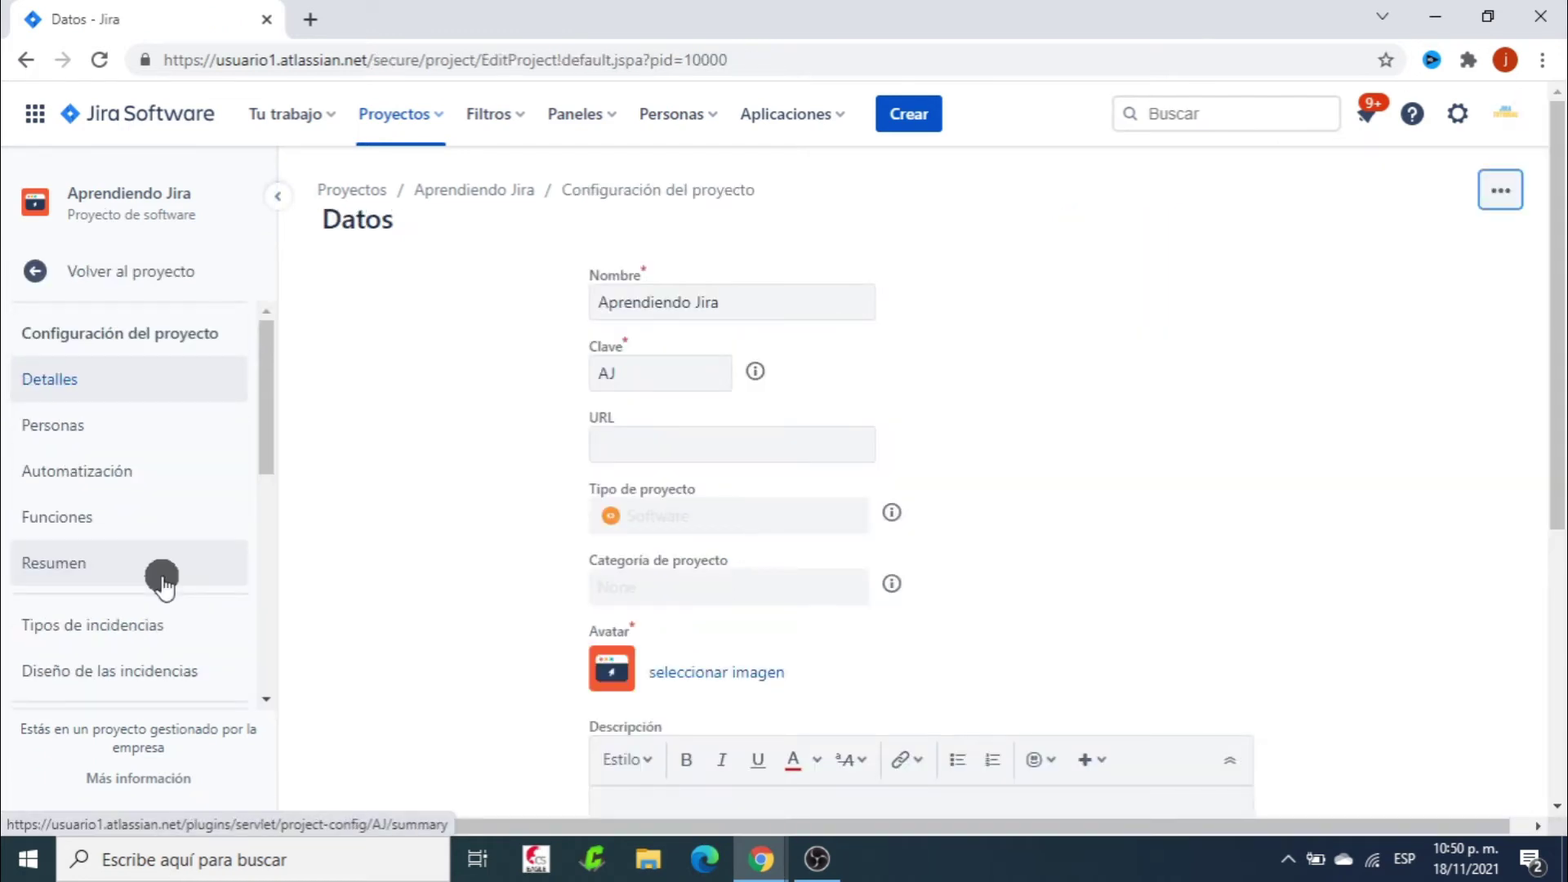
click(56, 421)
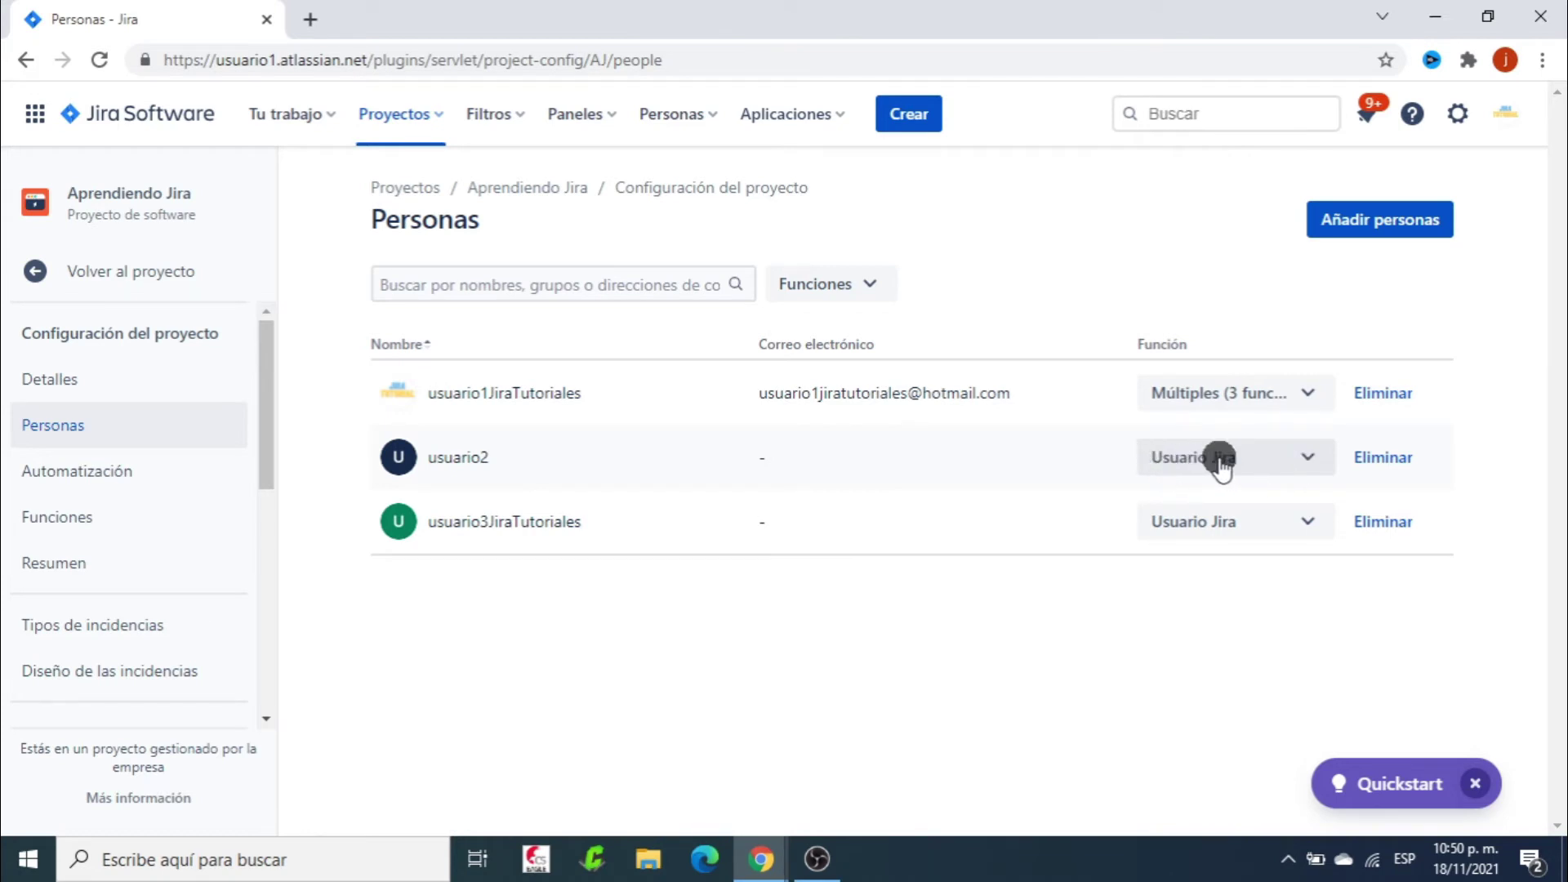
Assign the additional role "Administrador de proyecto" to the second user in the people list.
click(1306, 459)
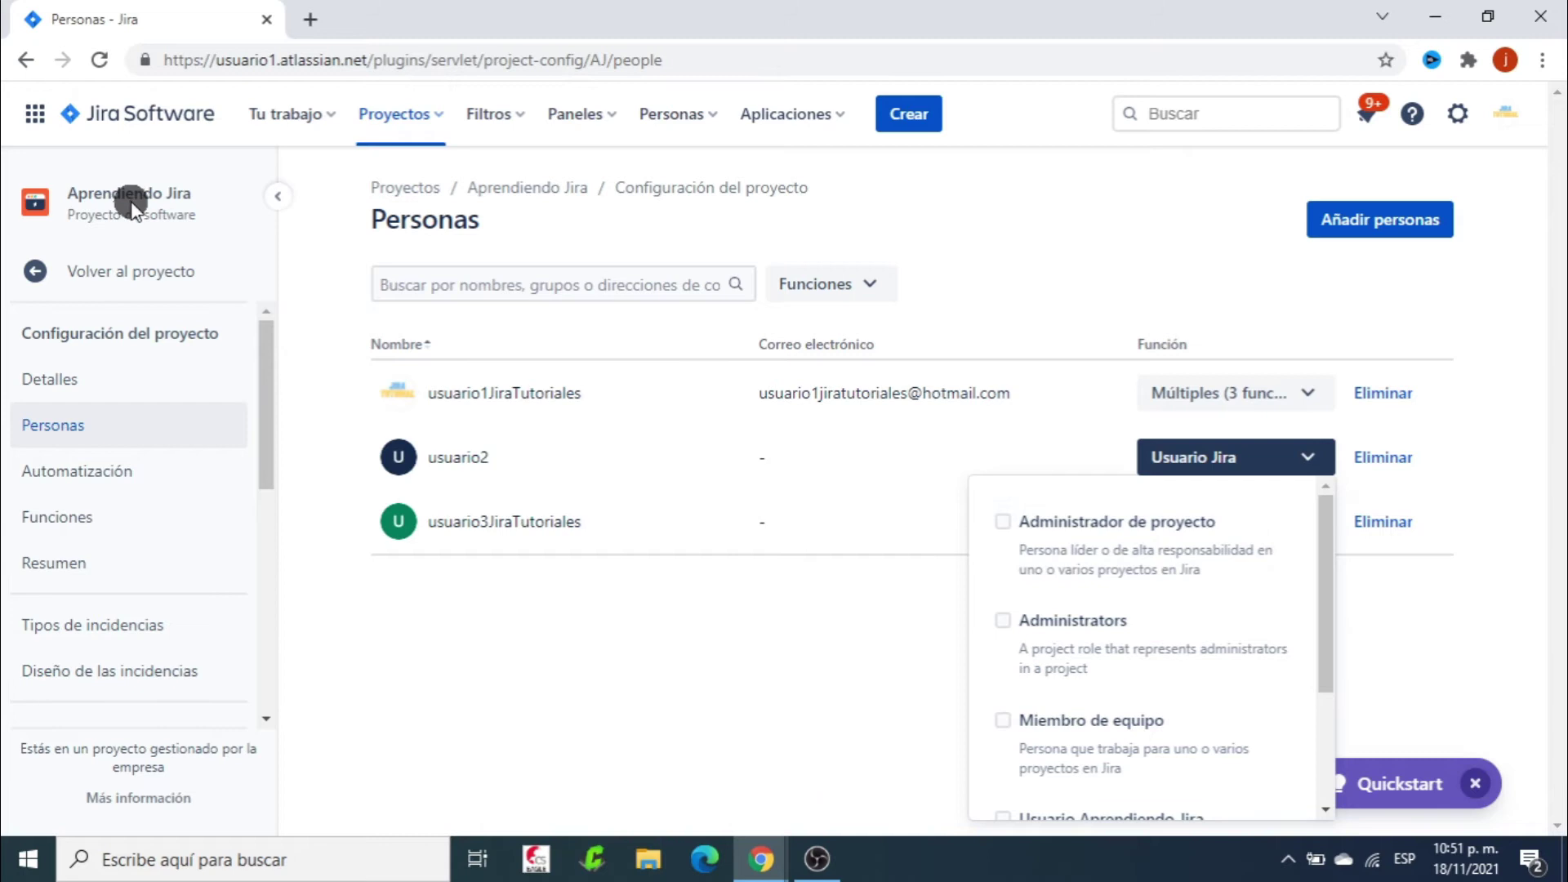
click(1003, 521)
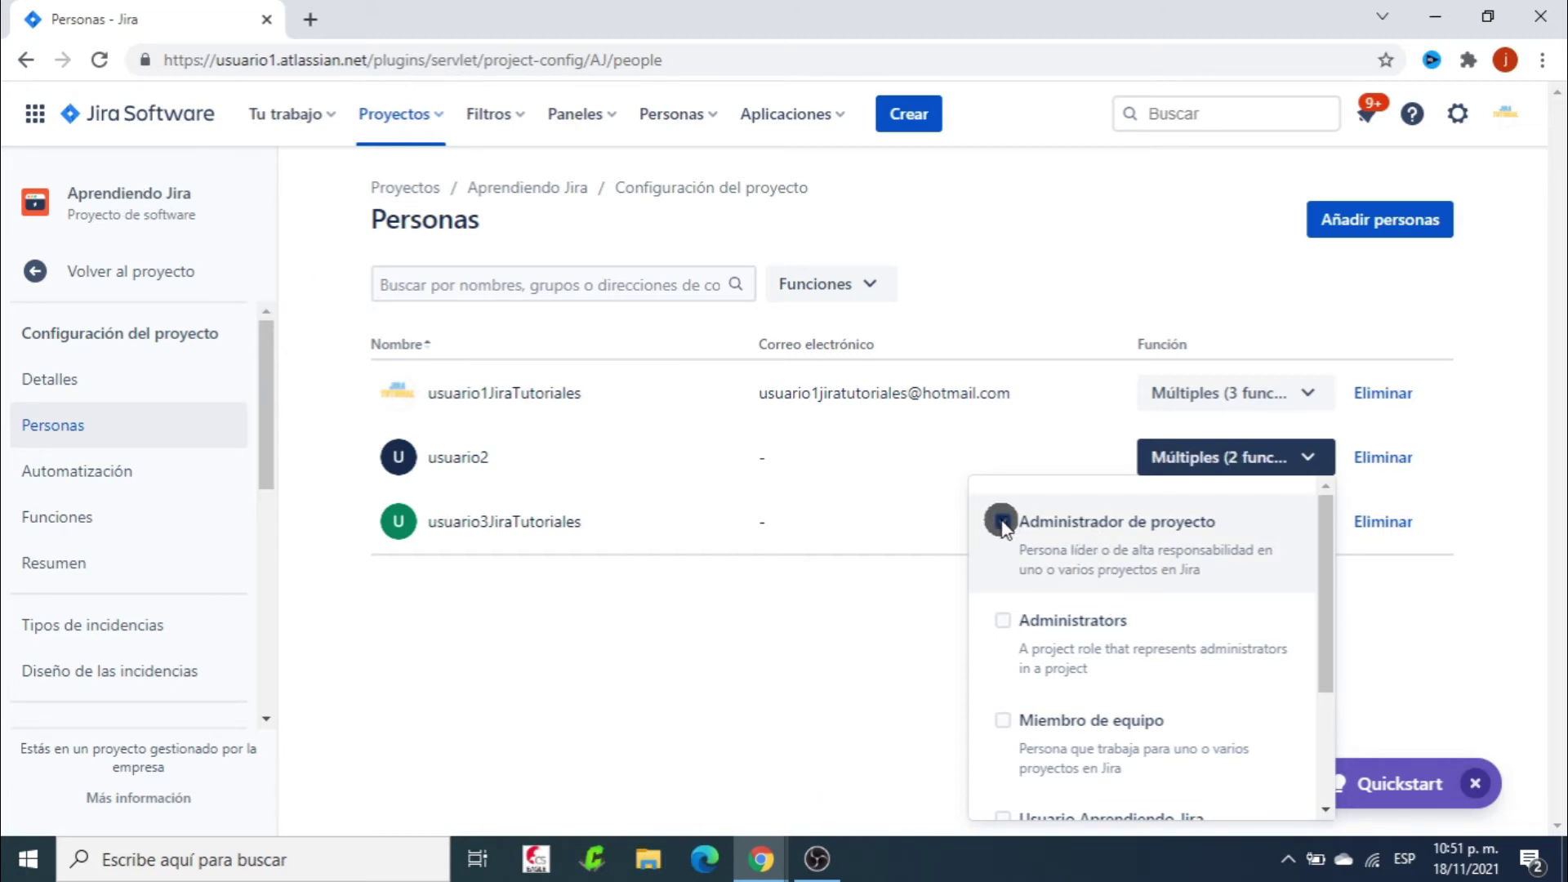
click(871, 652)
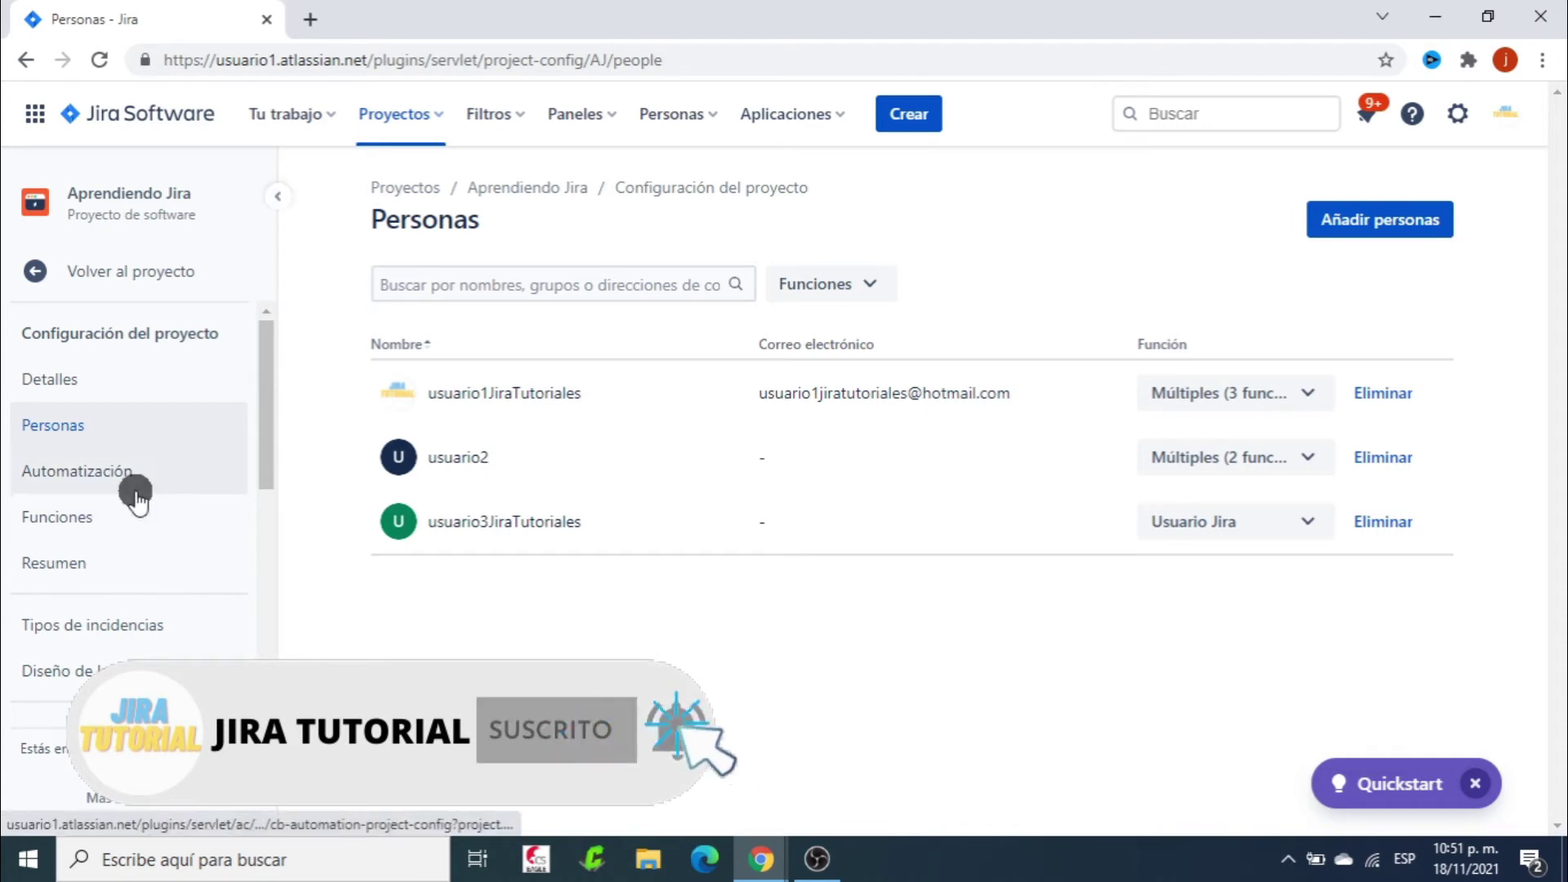
Open the project's permission scheme "Esquema de permisos estándar" for editing and review its project permissions.
scroll(137, 500, down, 1)
scroll(136, 497, down, 5)
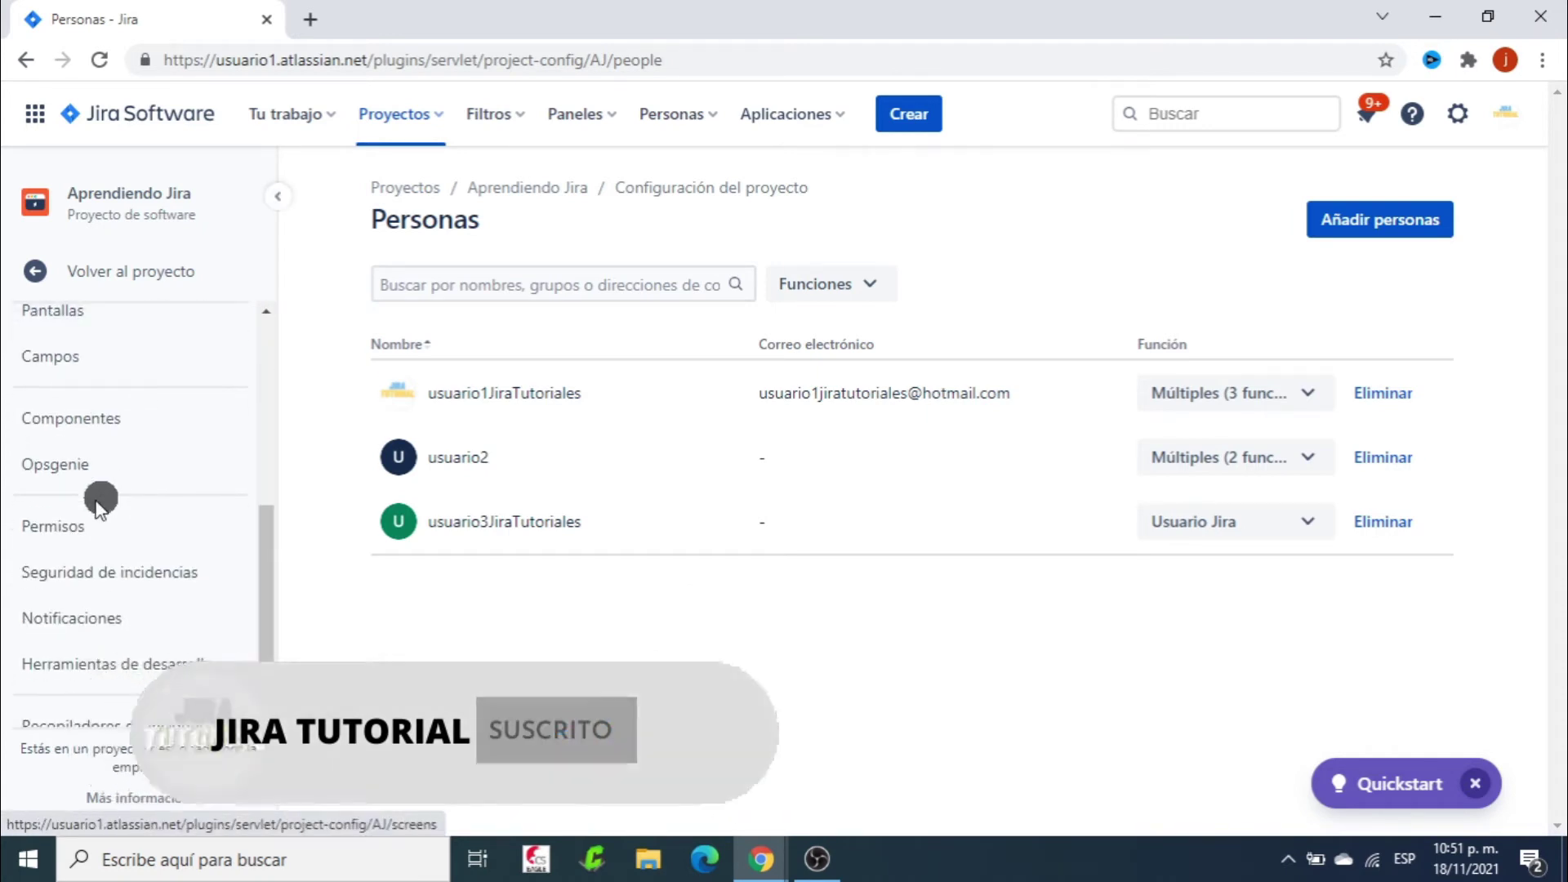
click(68, 533)
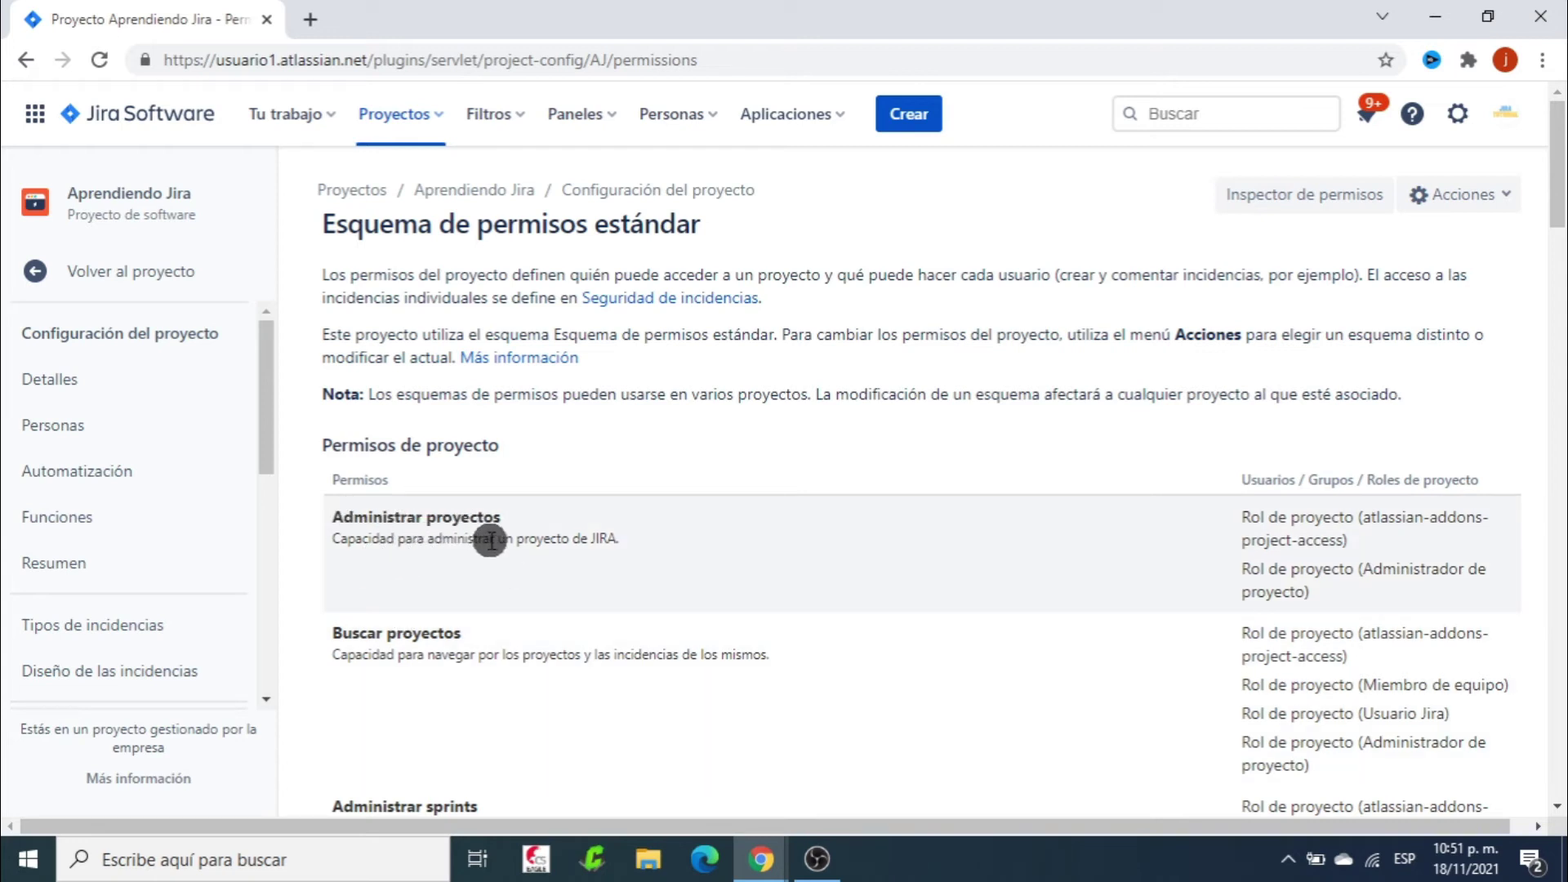
click(1488, 196)
click(1417, 247)
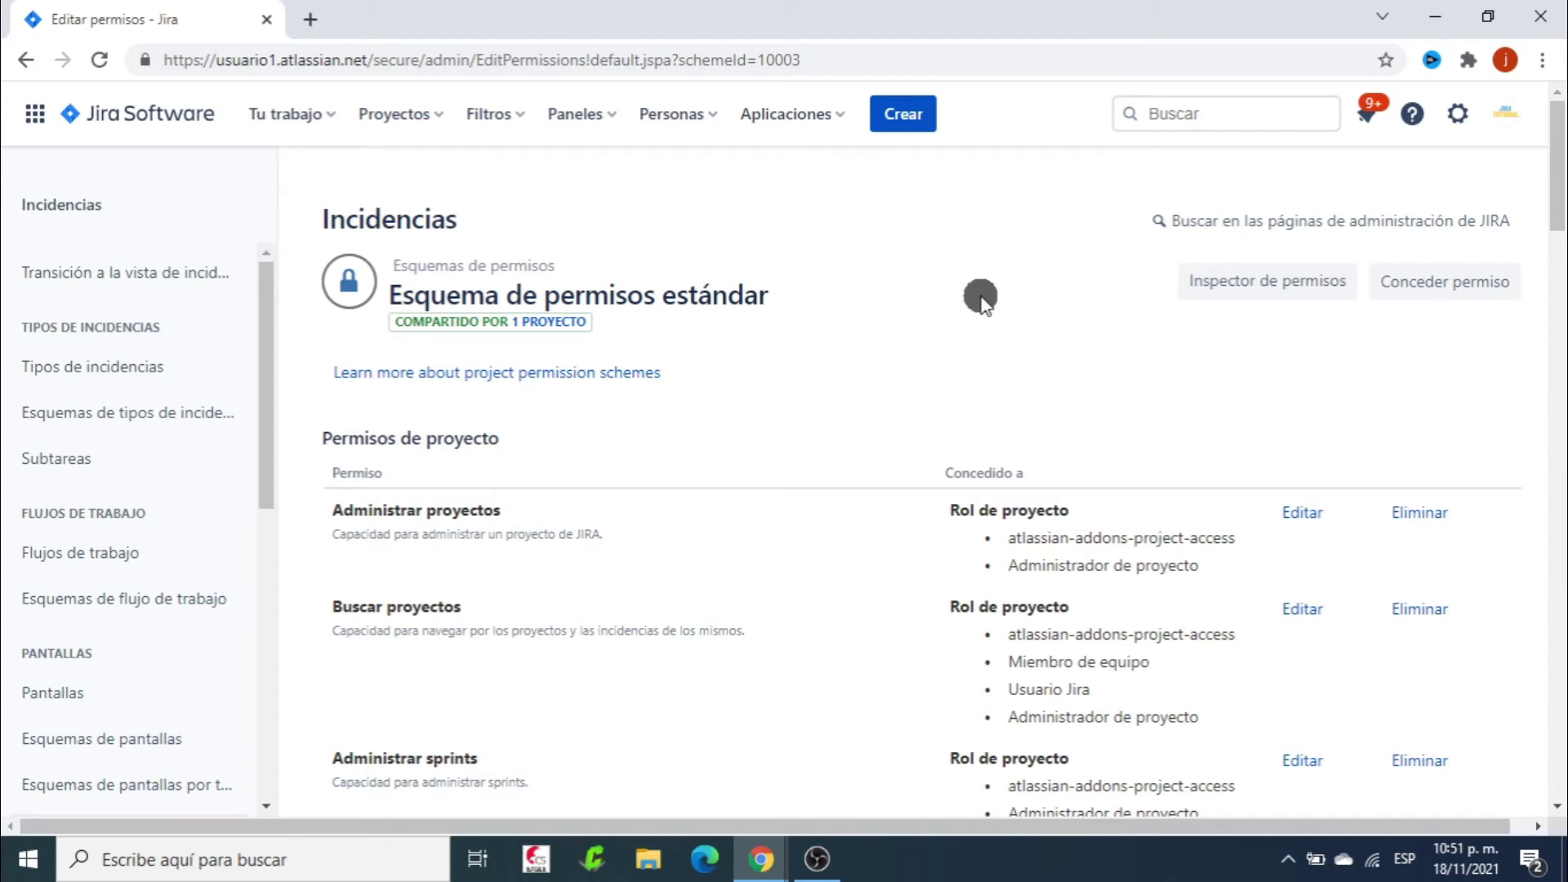
scroll(981, 298, down, 1)
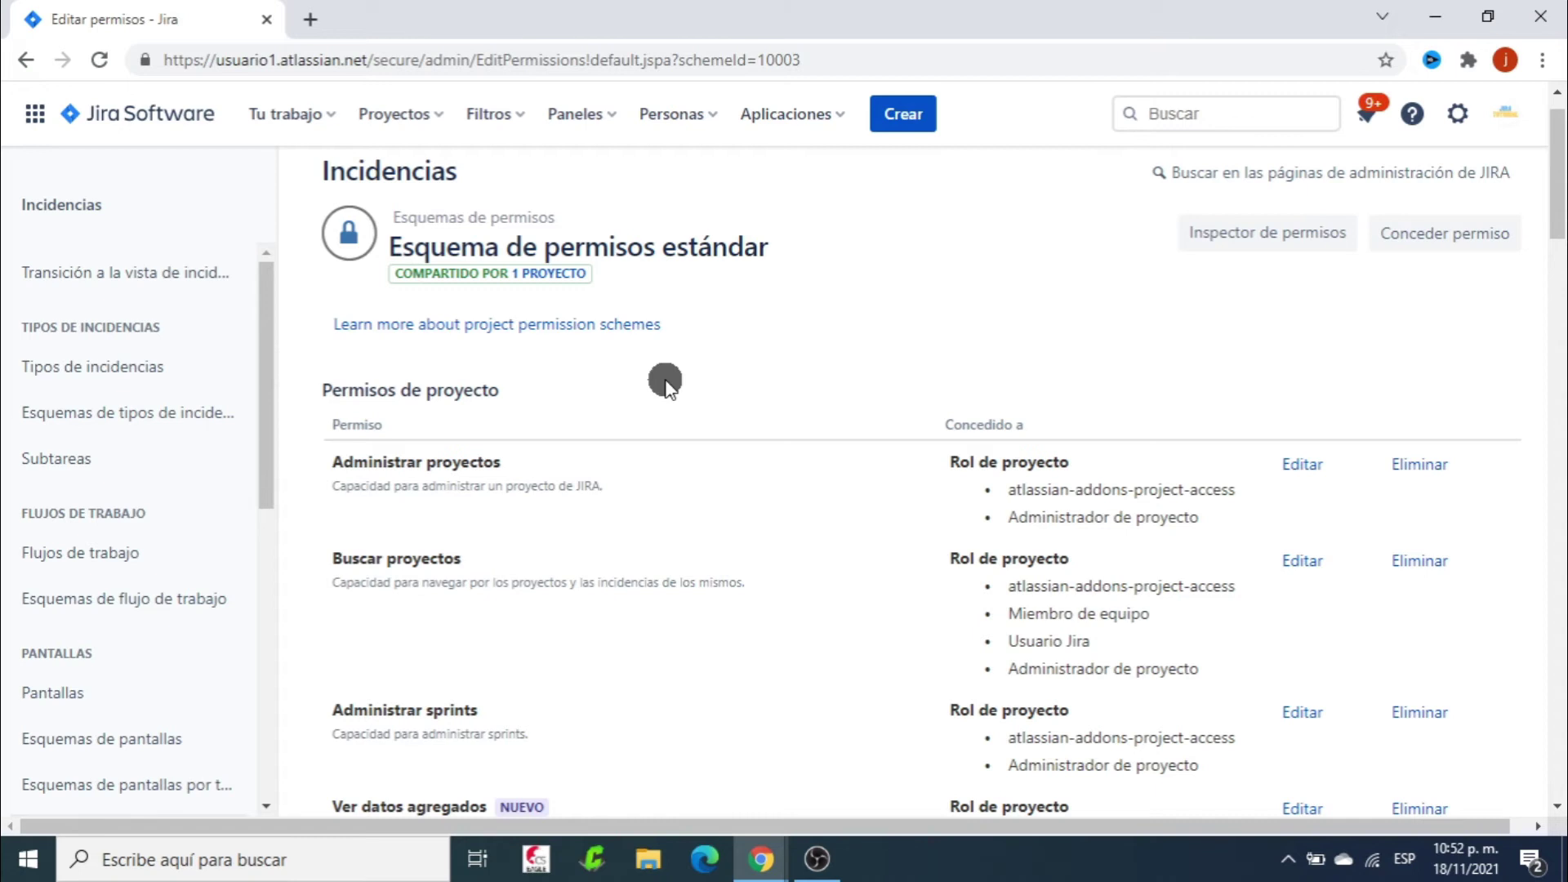
Switch to the incognito window, check the signed-in account and reload the board's column configuration.
key(alt+Tab)
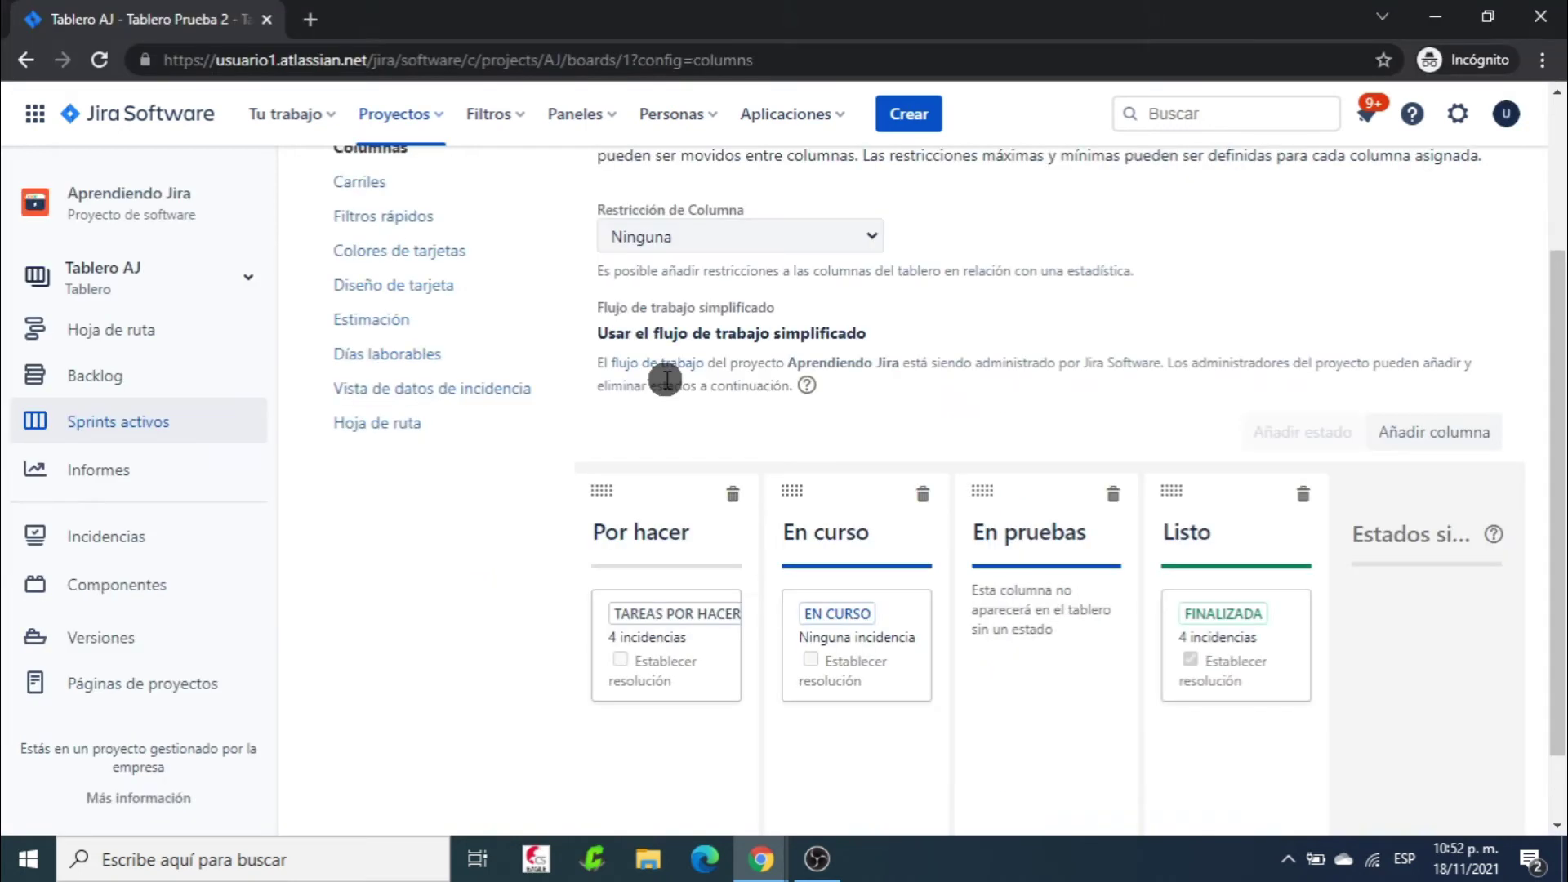
click(1506, 114)
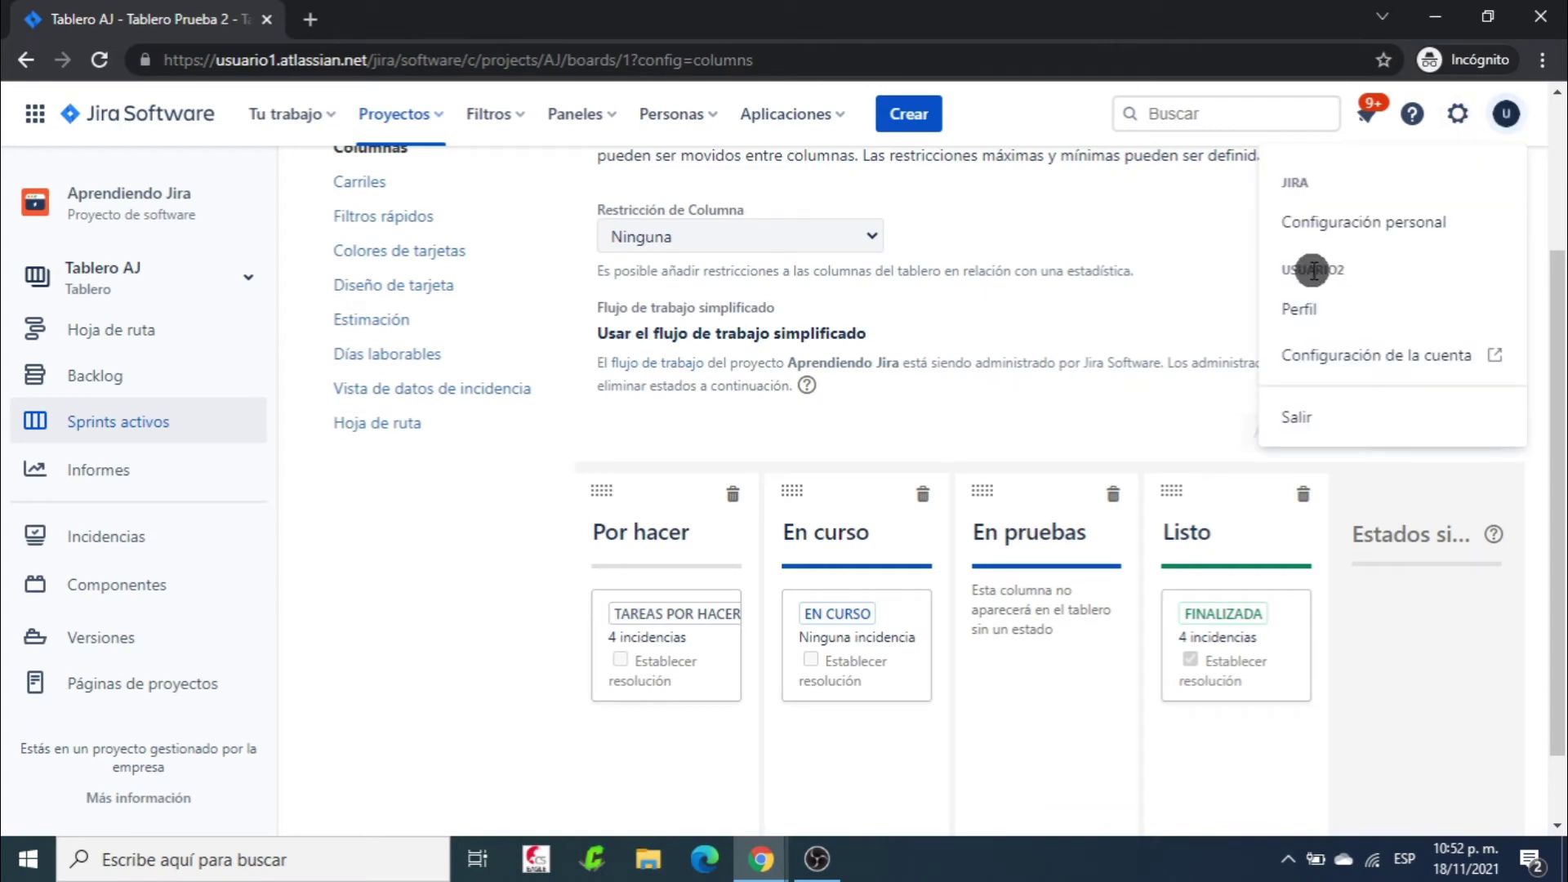
click(99, 60)
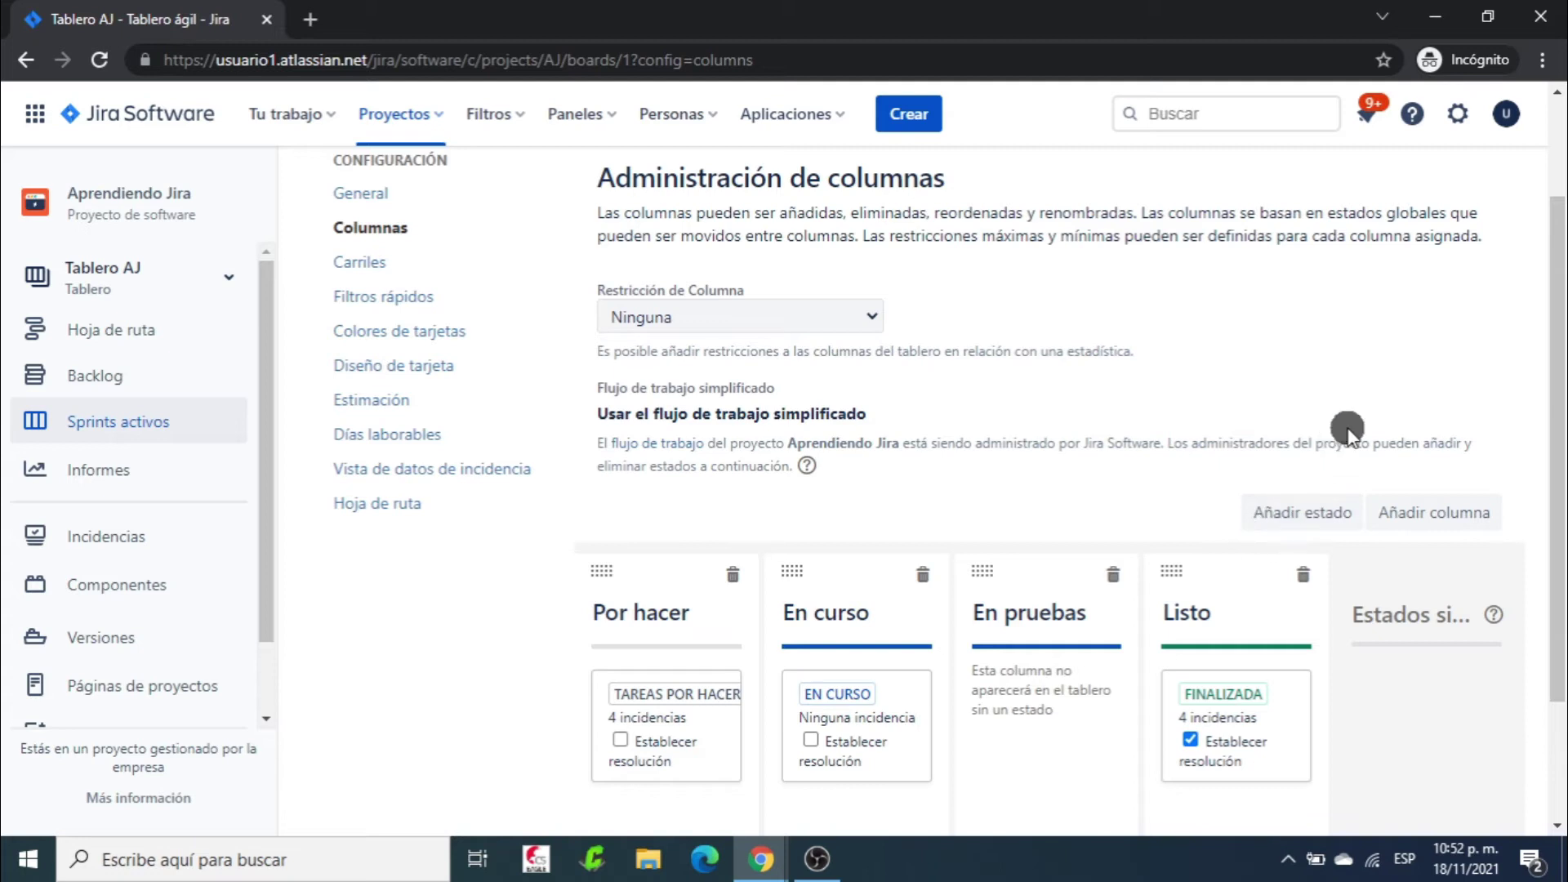
scroll(1288, 301, down, 2)
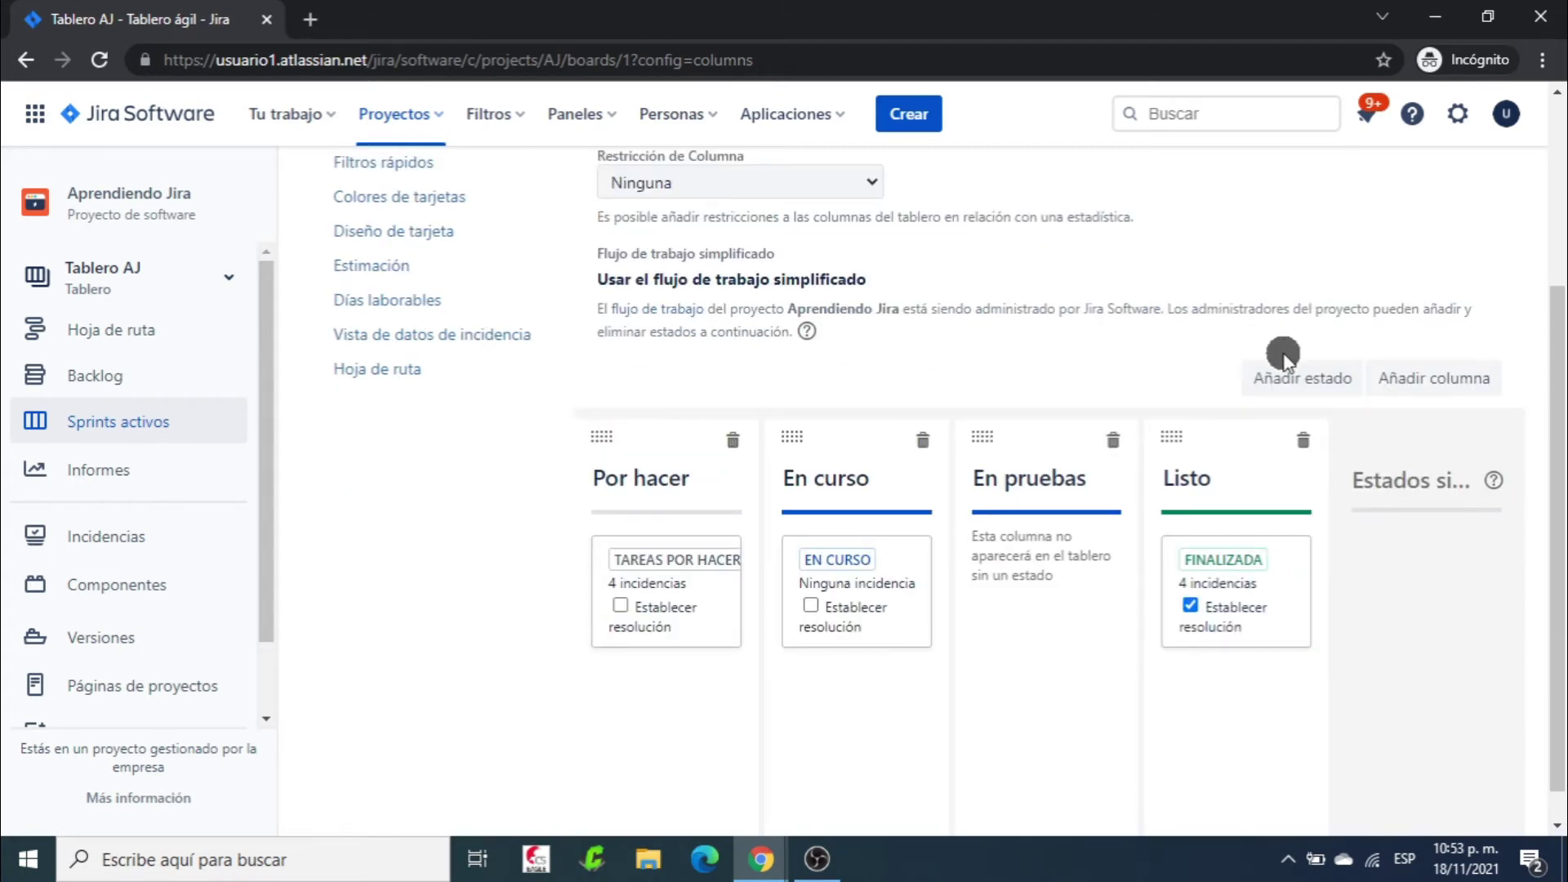
Add a status named "En pruebas" with the category "En curso" to the board's workflow.
click(1303, 376)
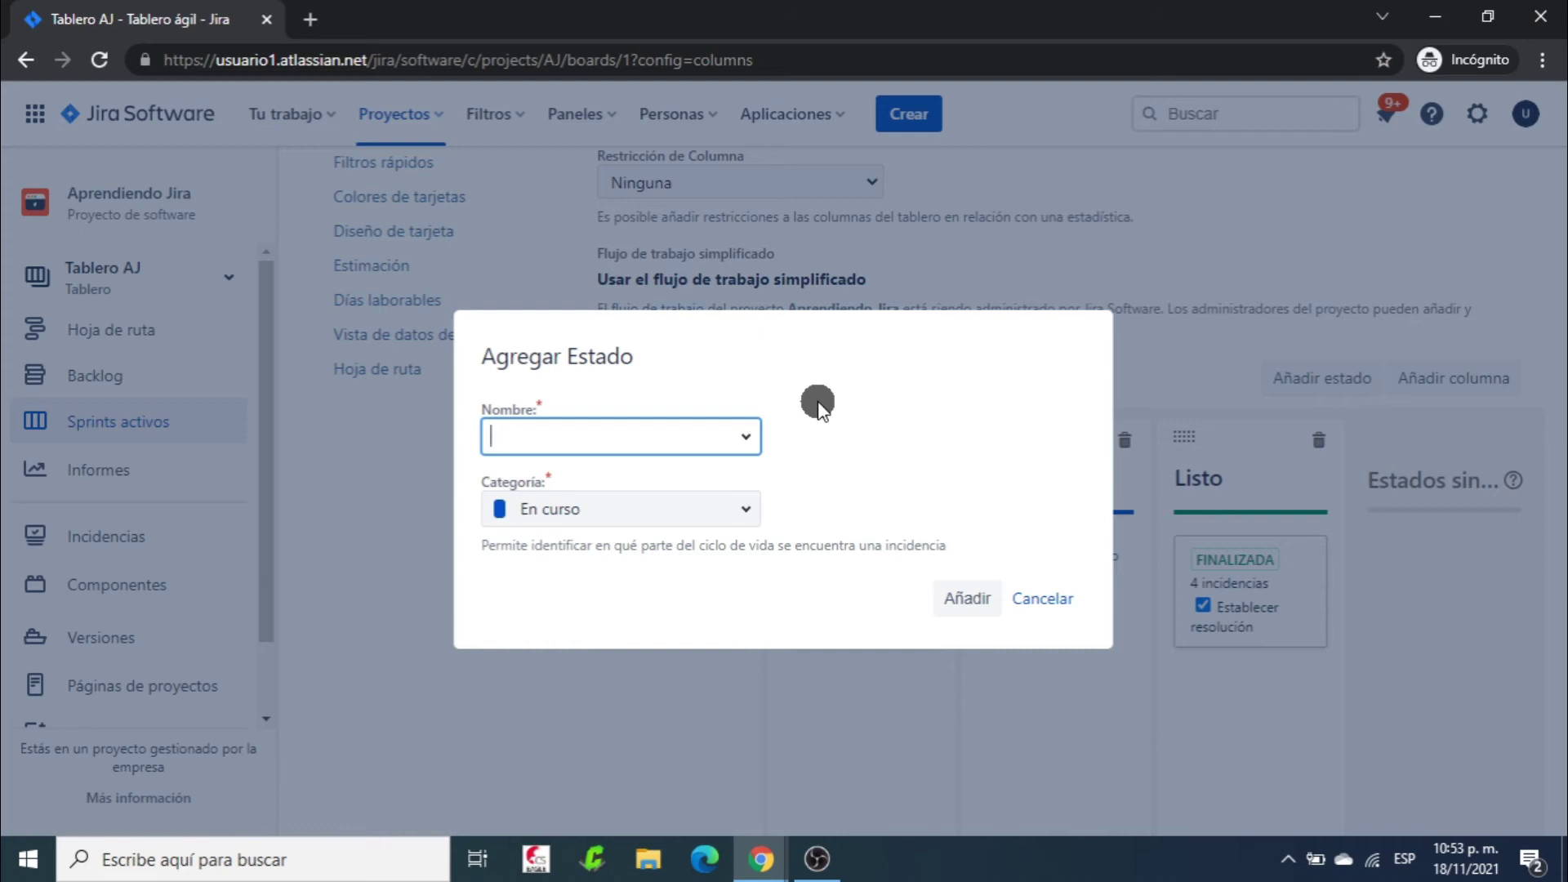
text(En pruebas)
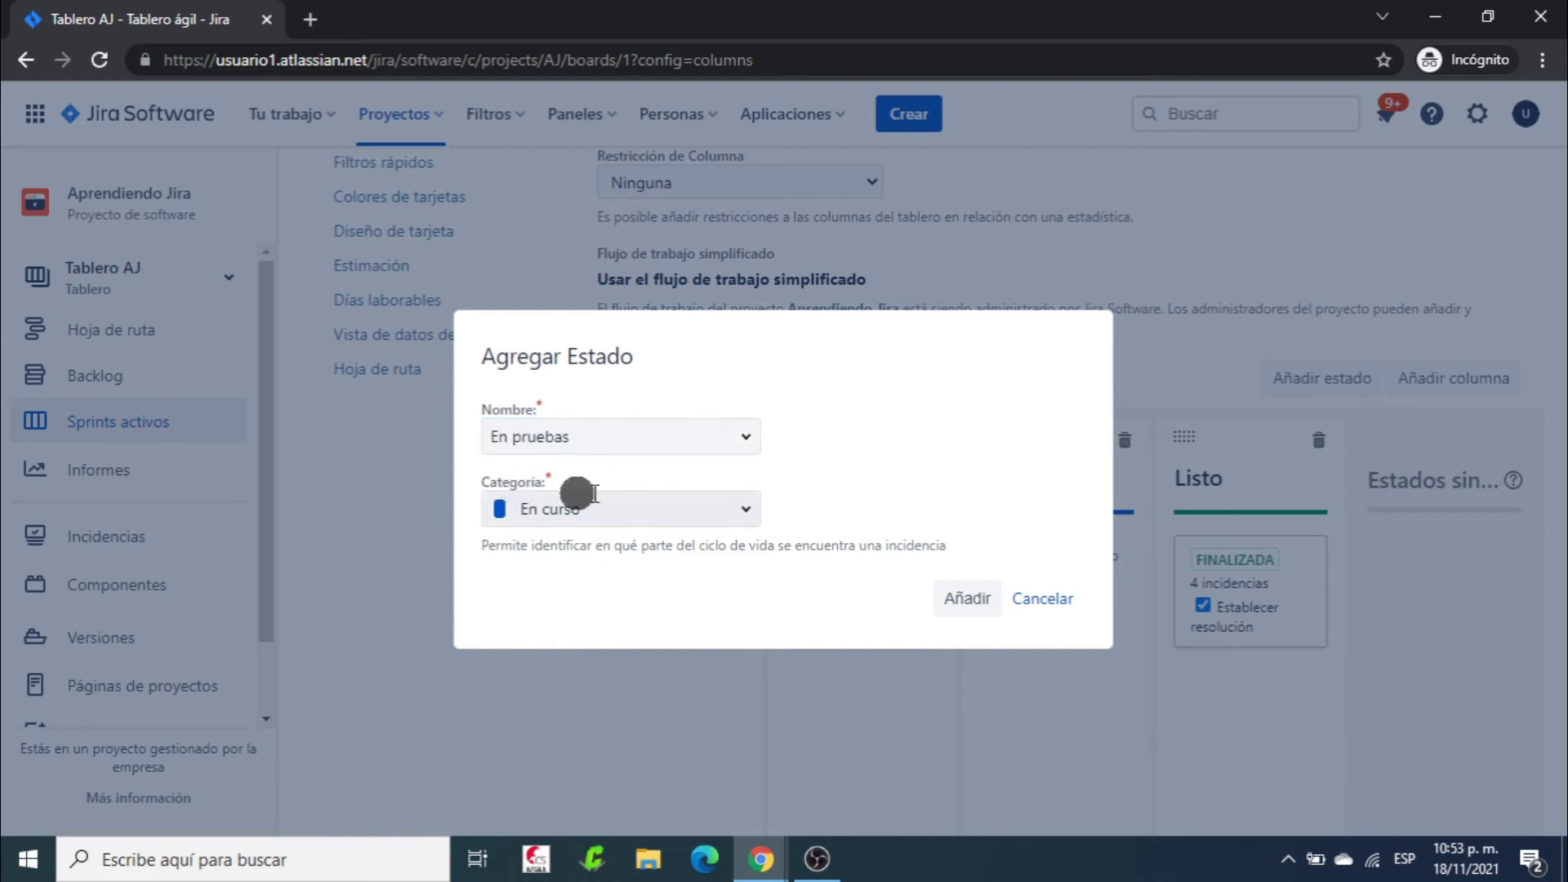
click(746, 511)
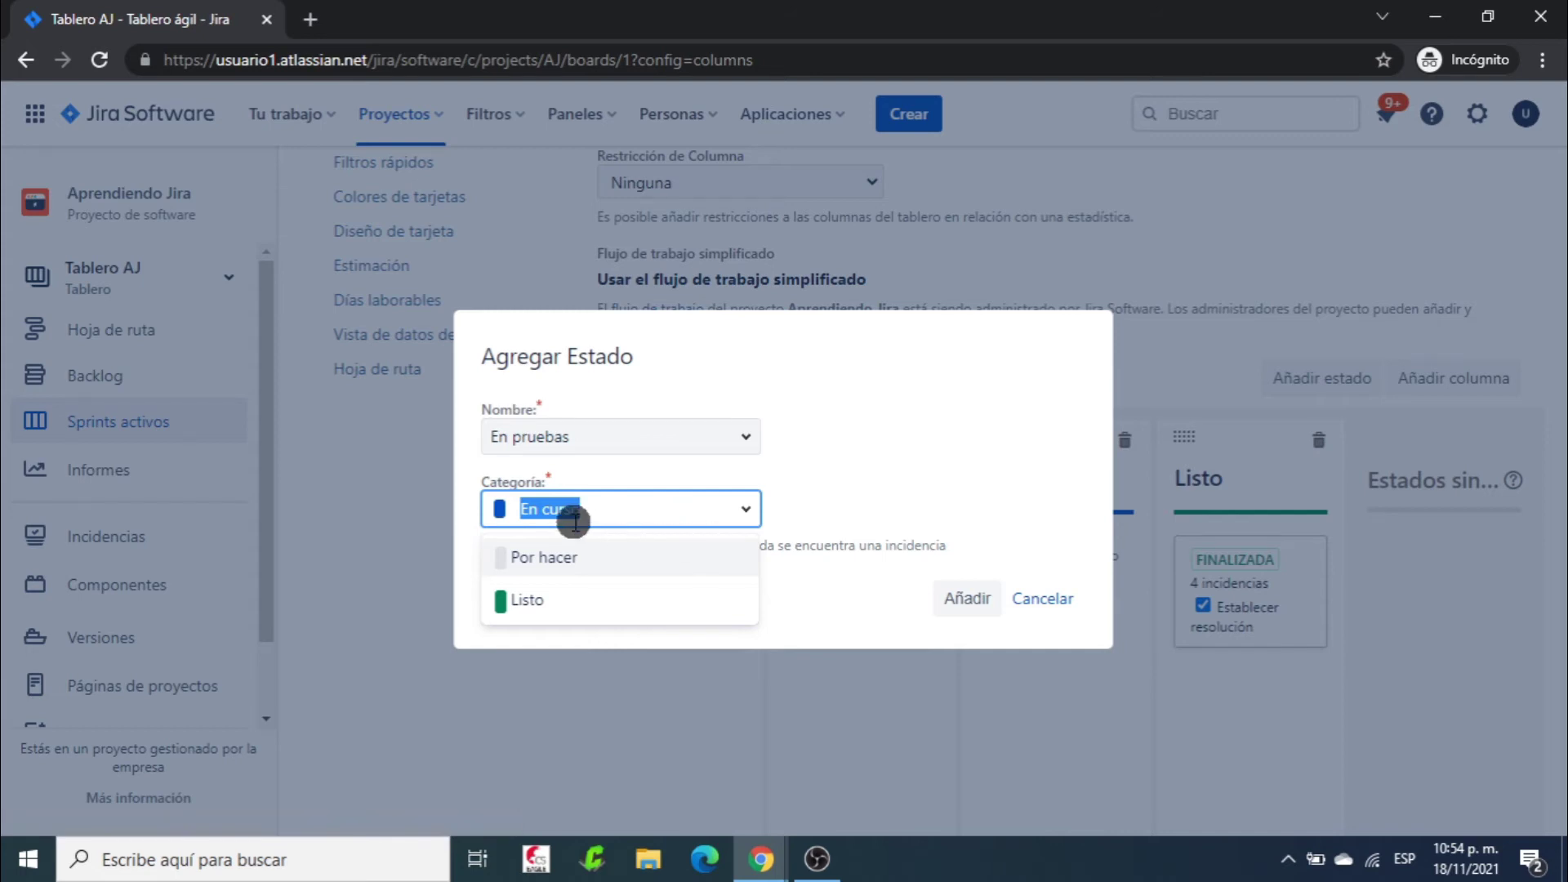
click(869, 470)
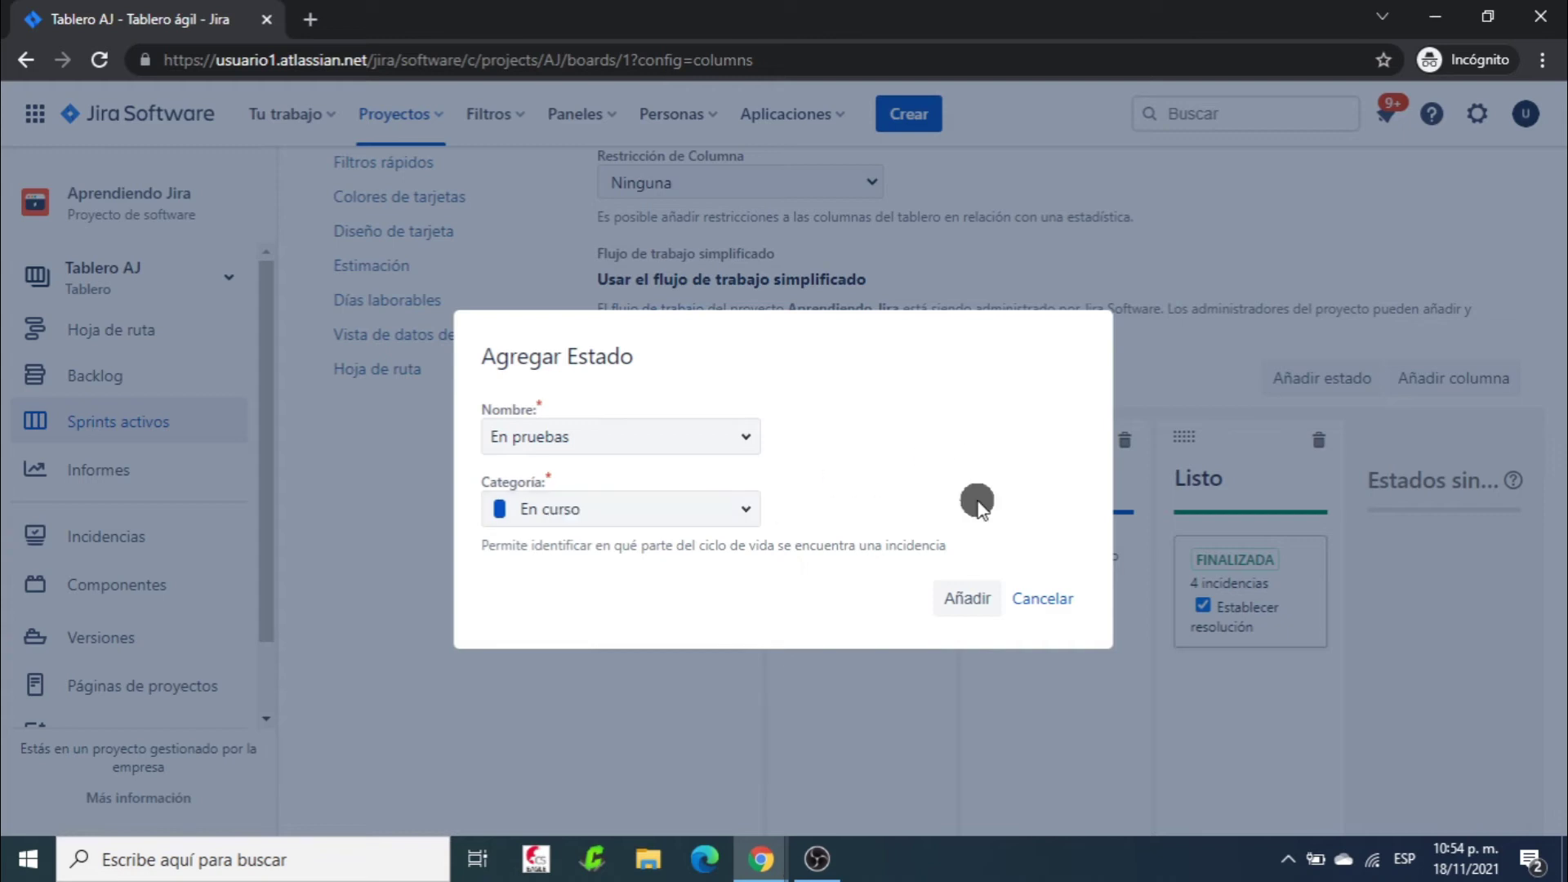
click(959, 600)
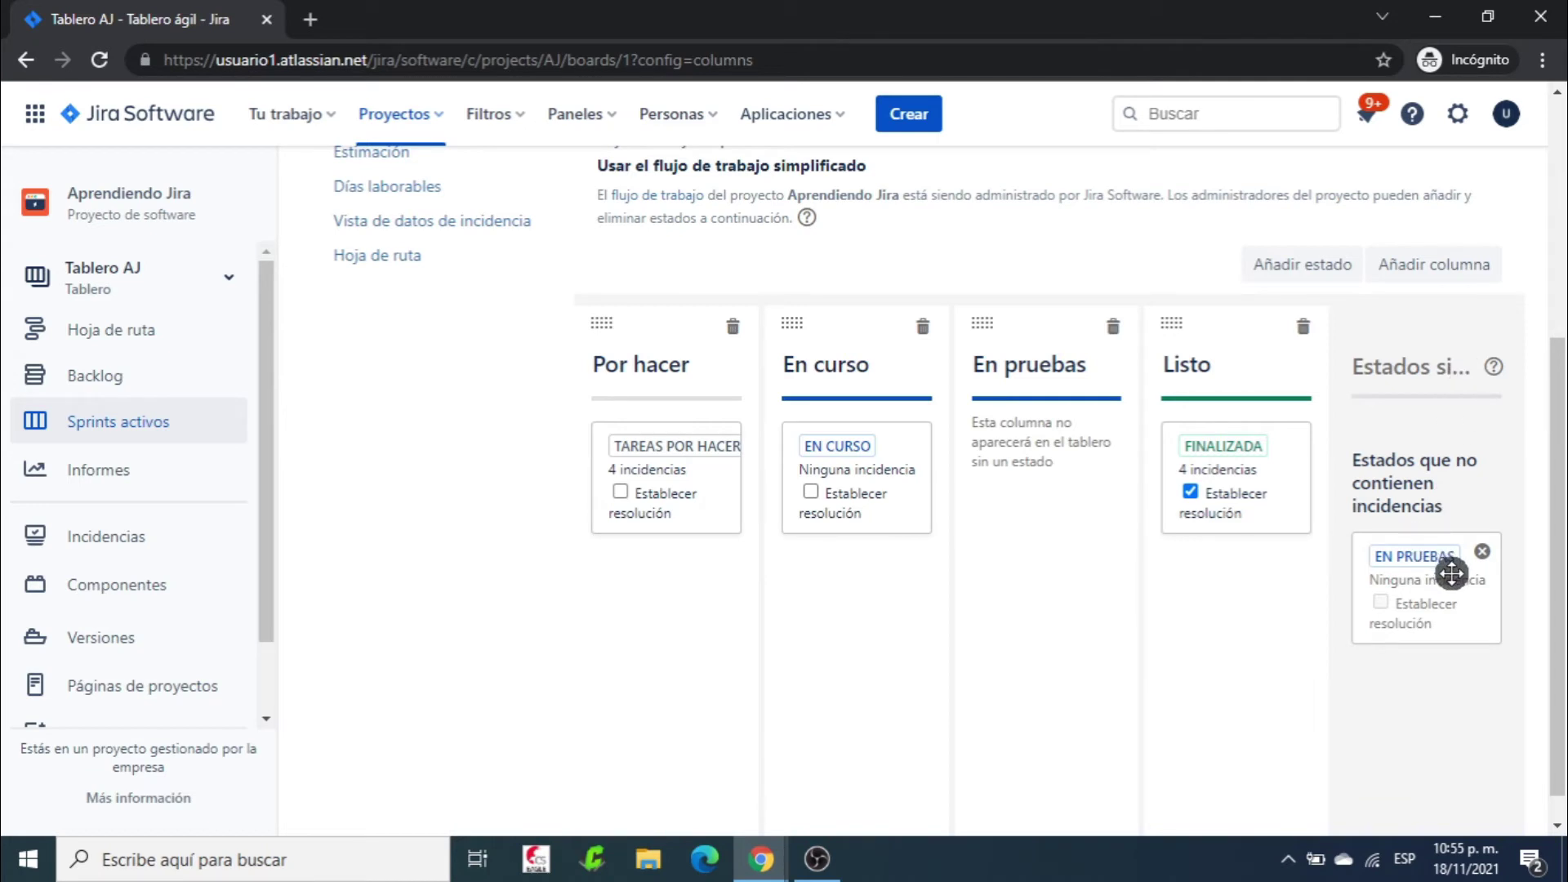
Assign the unmapped "En pruebas" status to the "En pruebas" column and review the column layout.
drag(1451, 574, 1123, 539)
drag(1123, 539, 1086, 515)
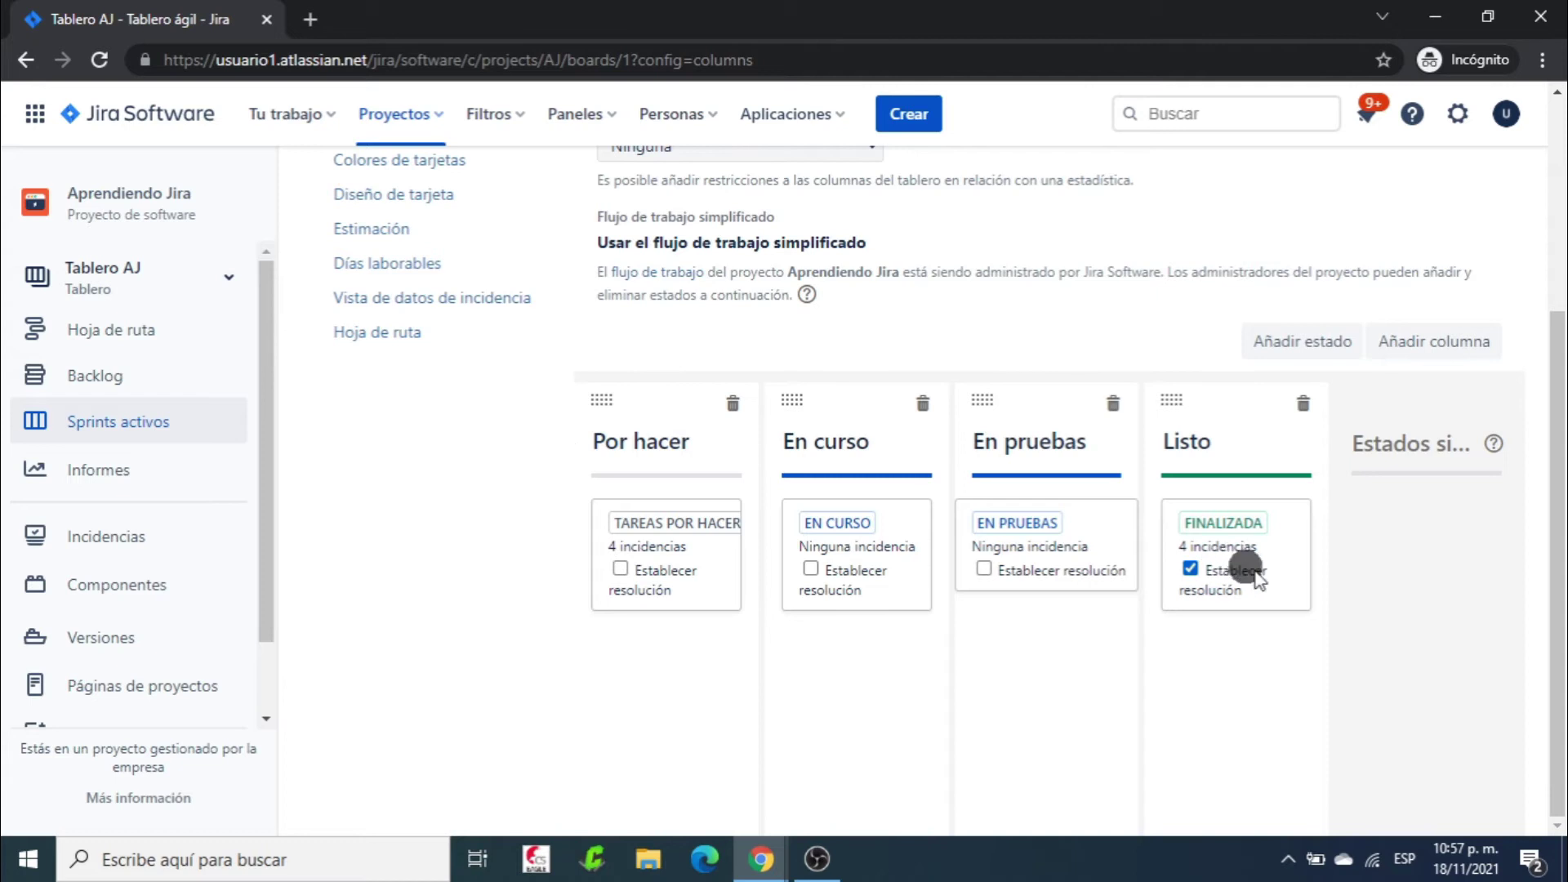
scroll(1344, 590, up, 4)
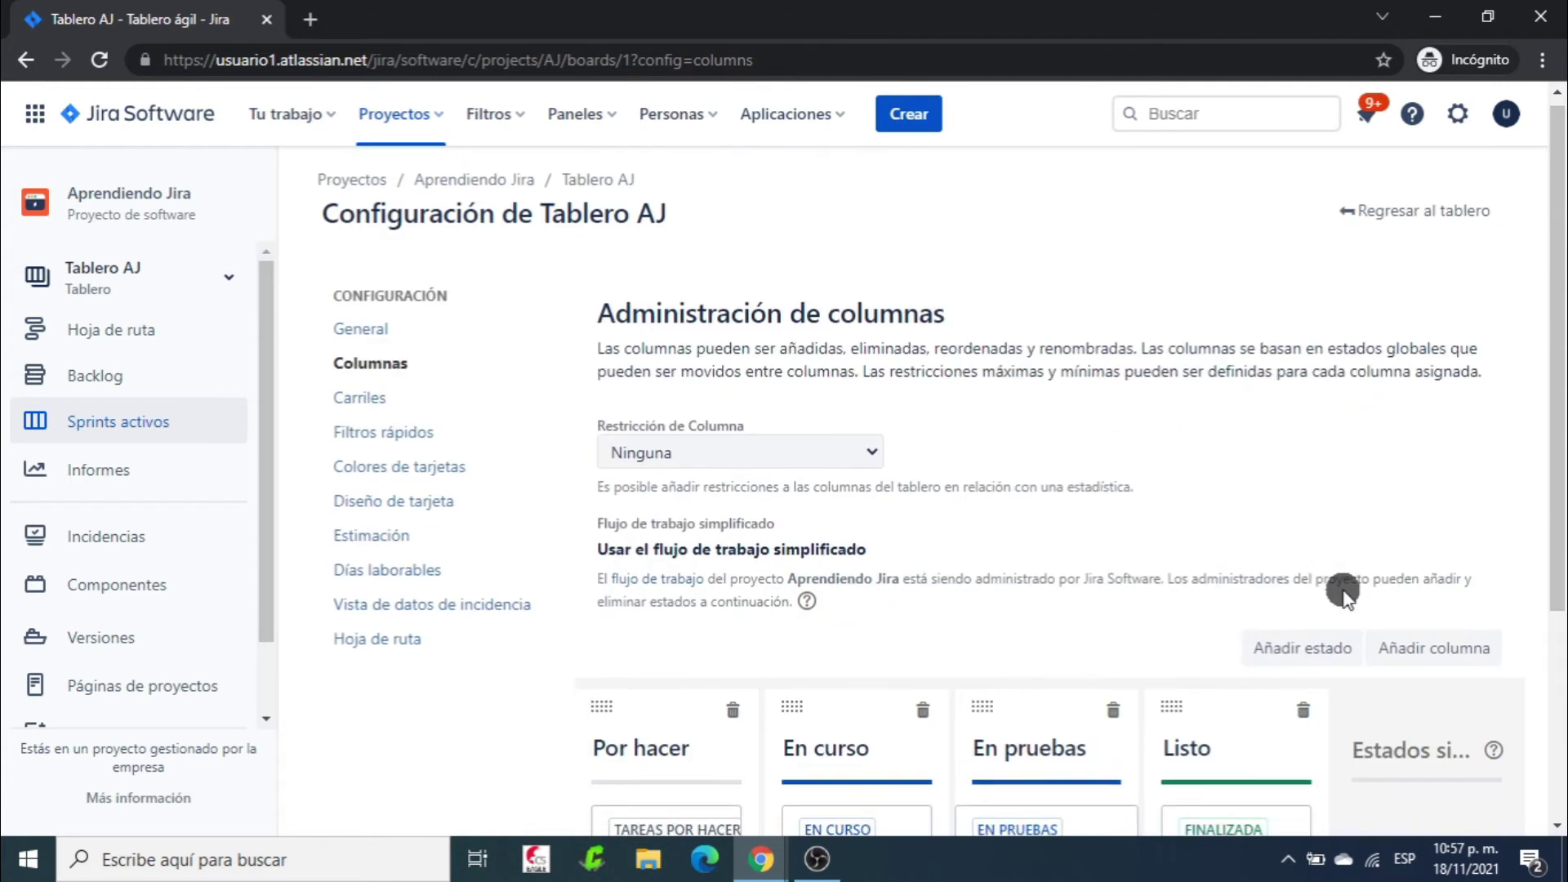
scroll(1448, 325, down, 4)
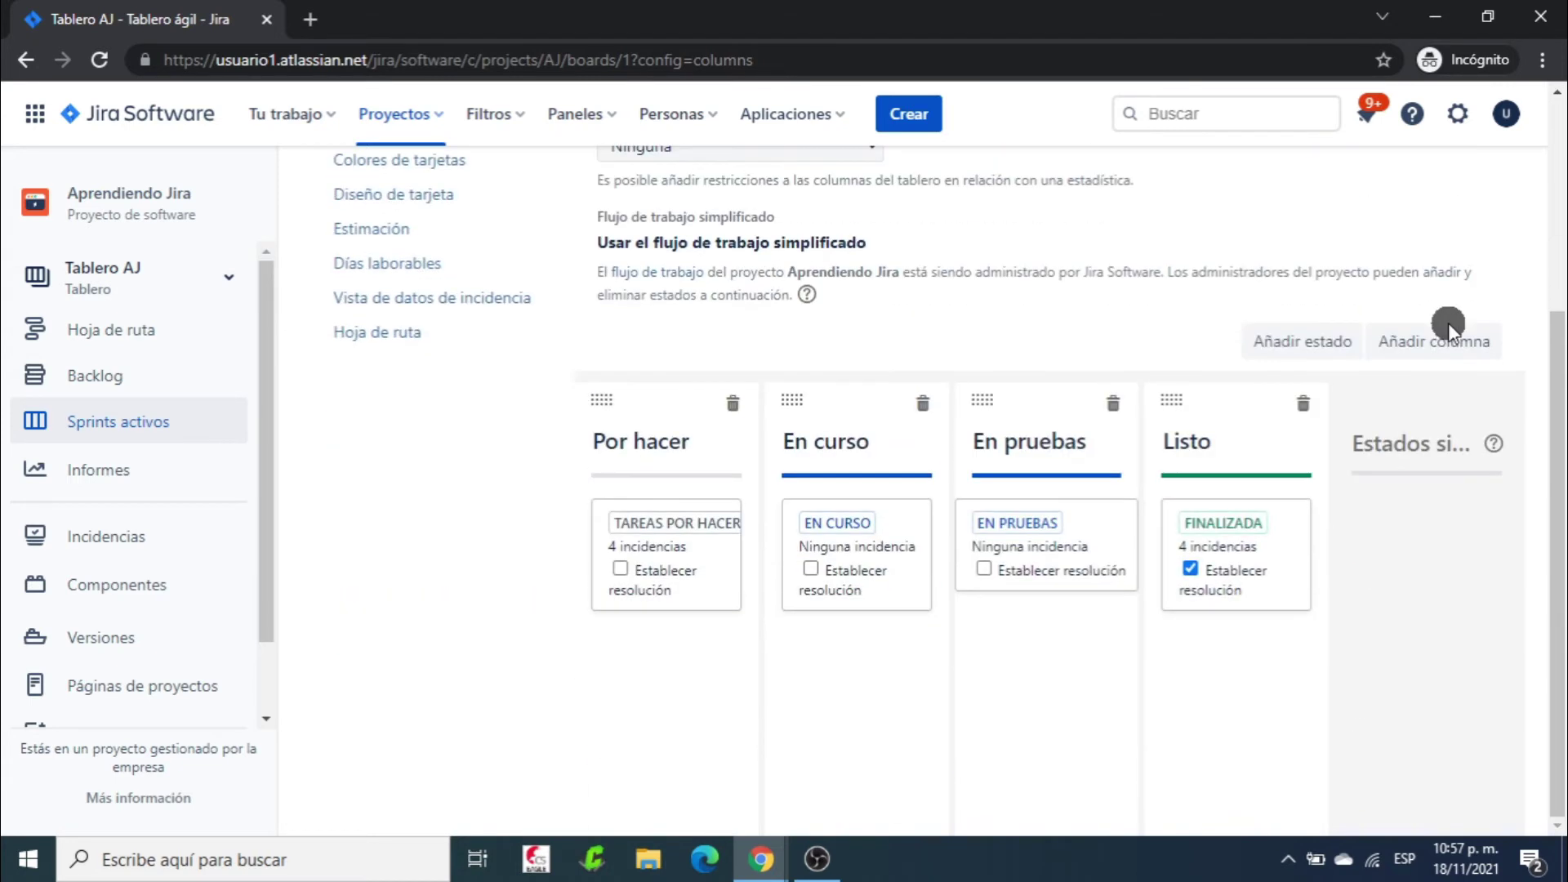
scroll(1062, 572, up, 4)
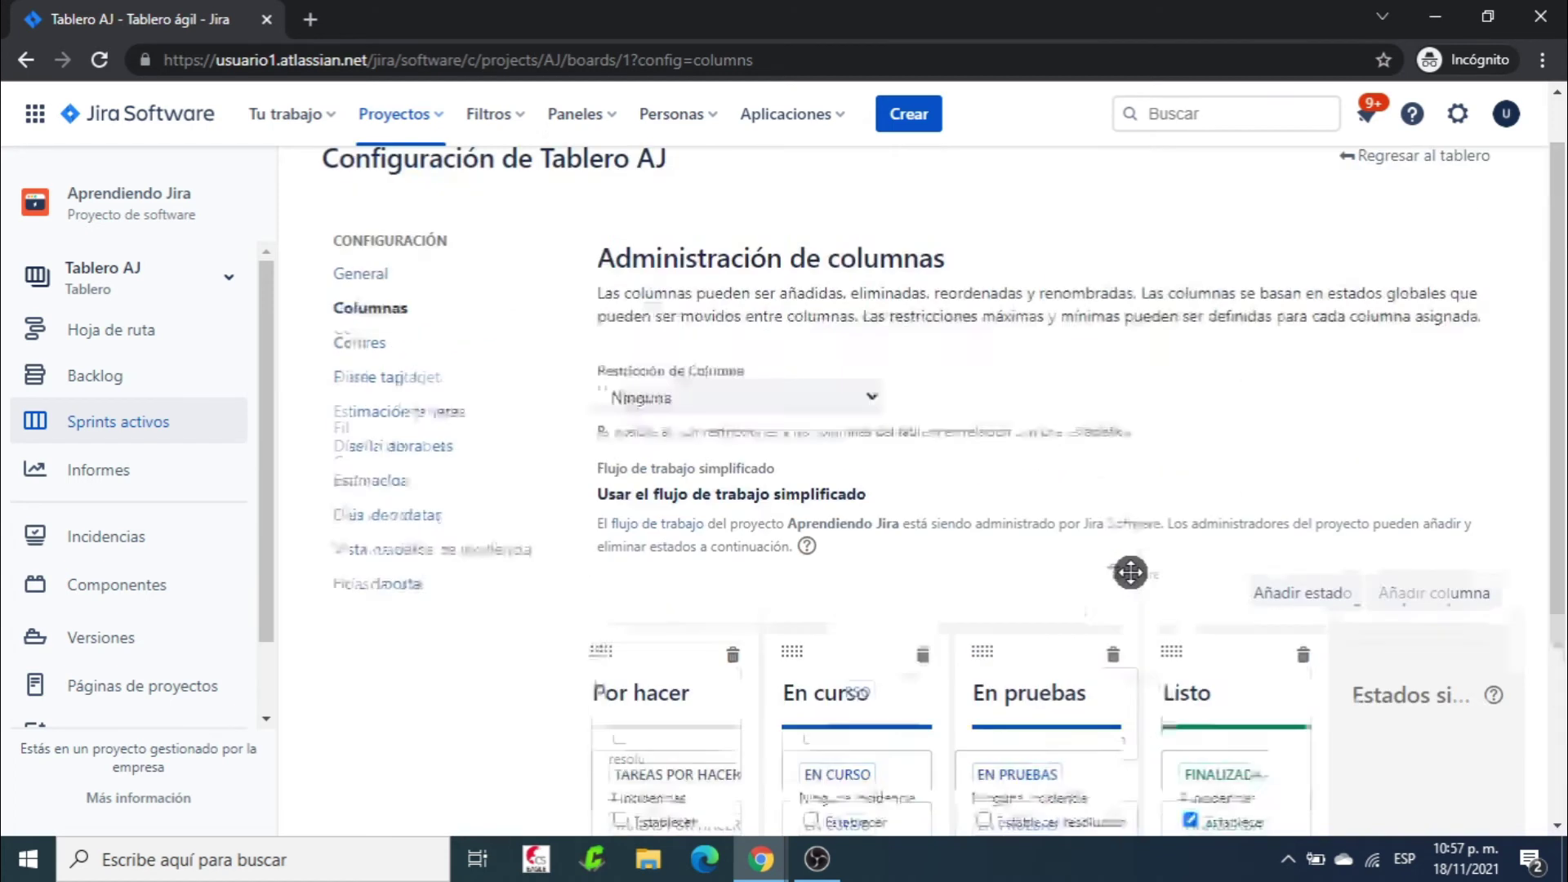
Return to the board, move issue AJ-37 "Crear columna" to the "En pruebas" column and check its status in the issue details.
click(1429, 216)
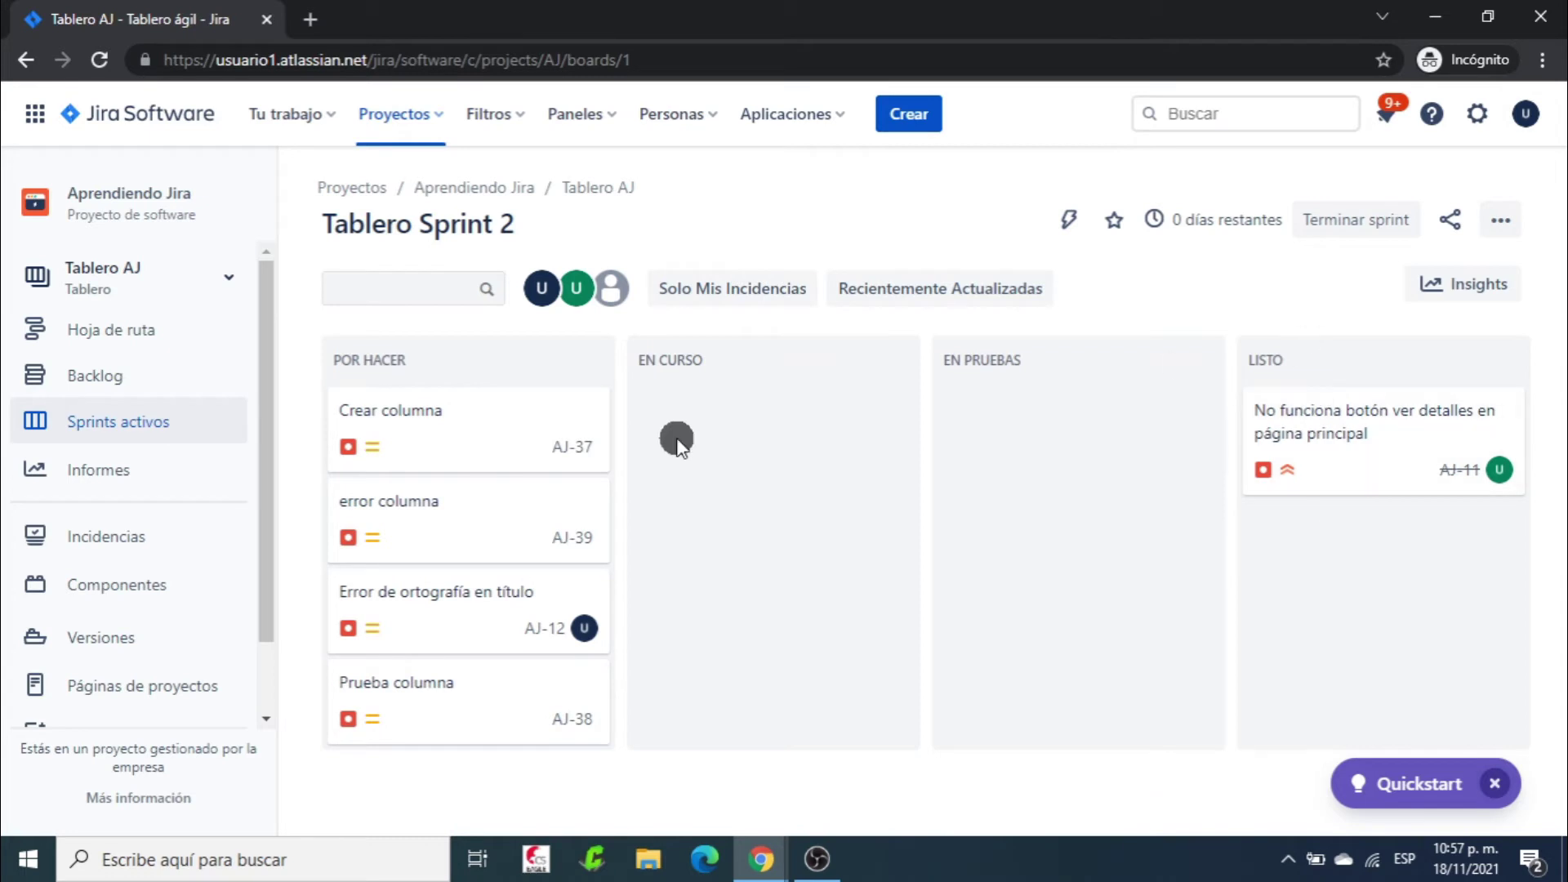
drag(466, 437, 1062, 440)
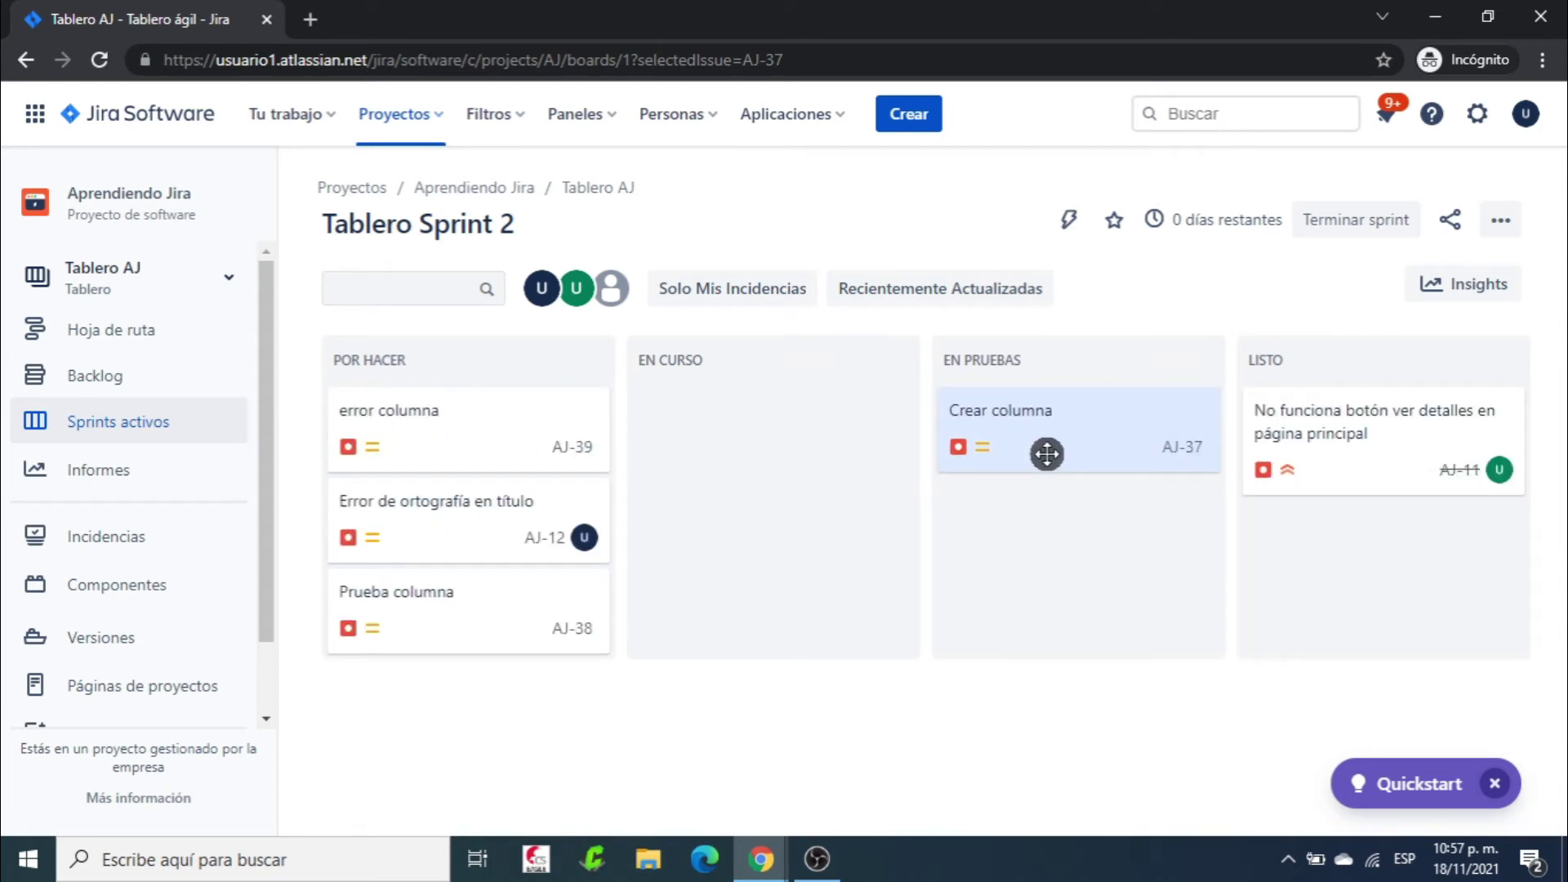
click(1063, 430)
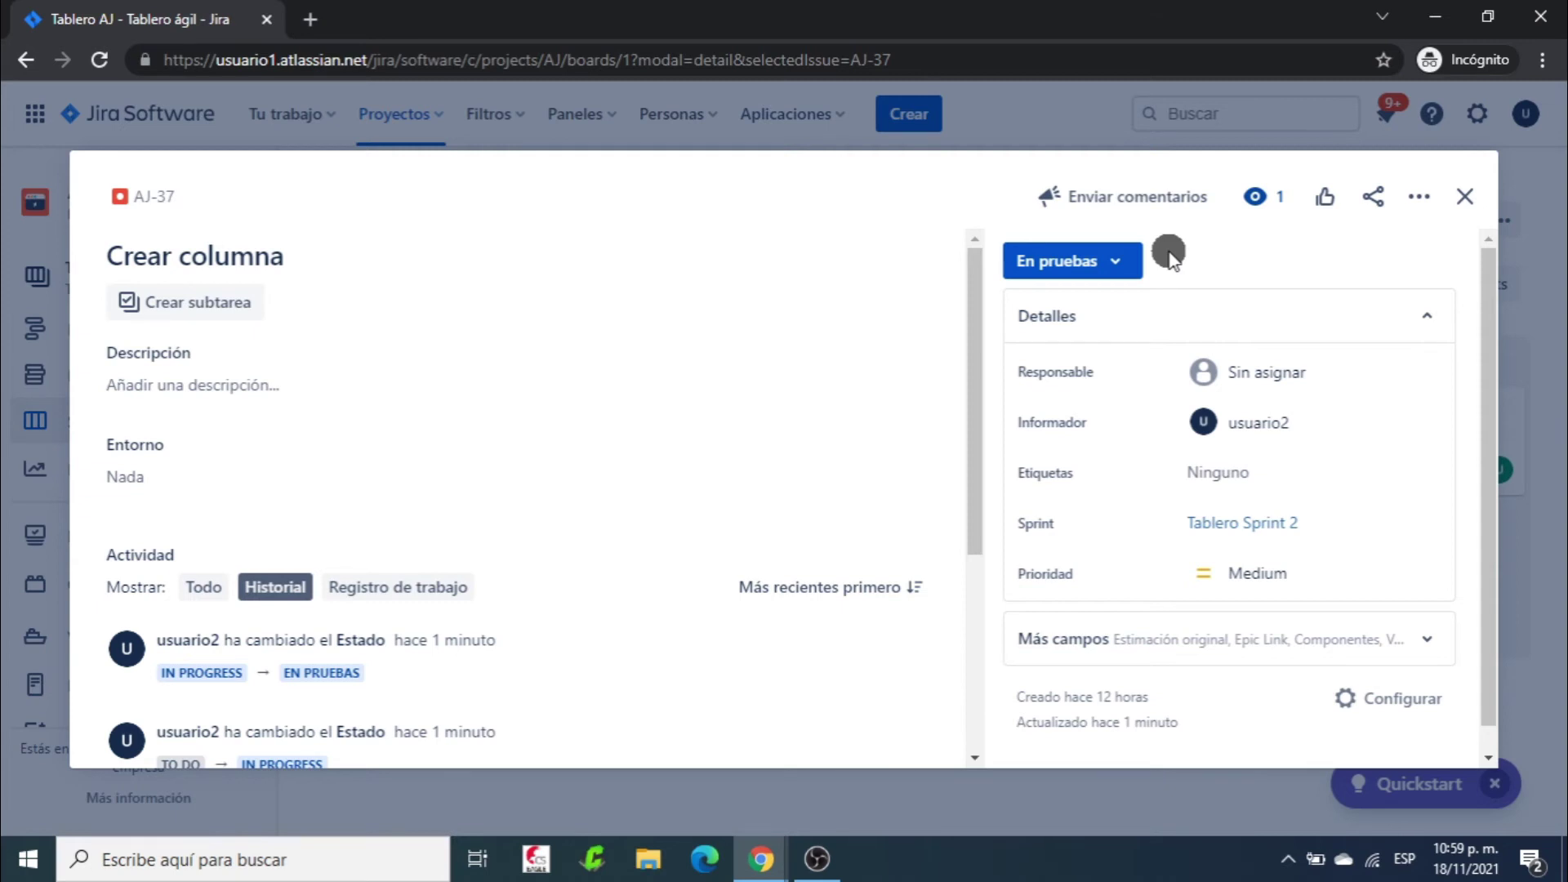
click(1466, 196)
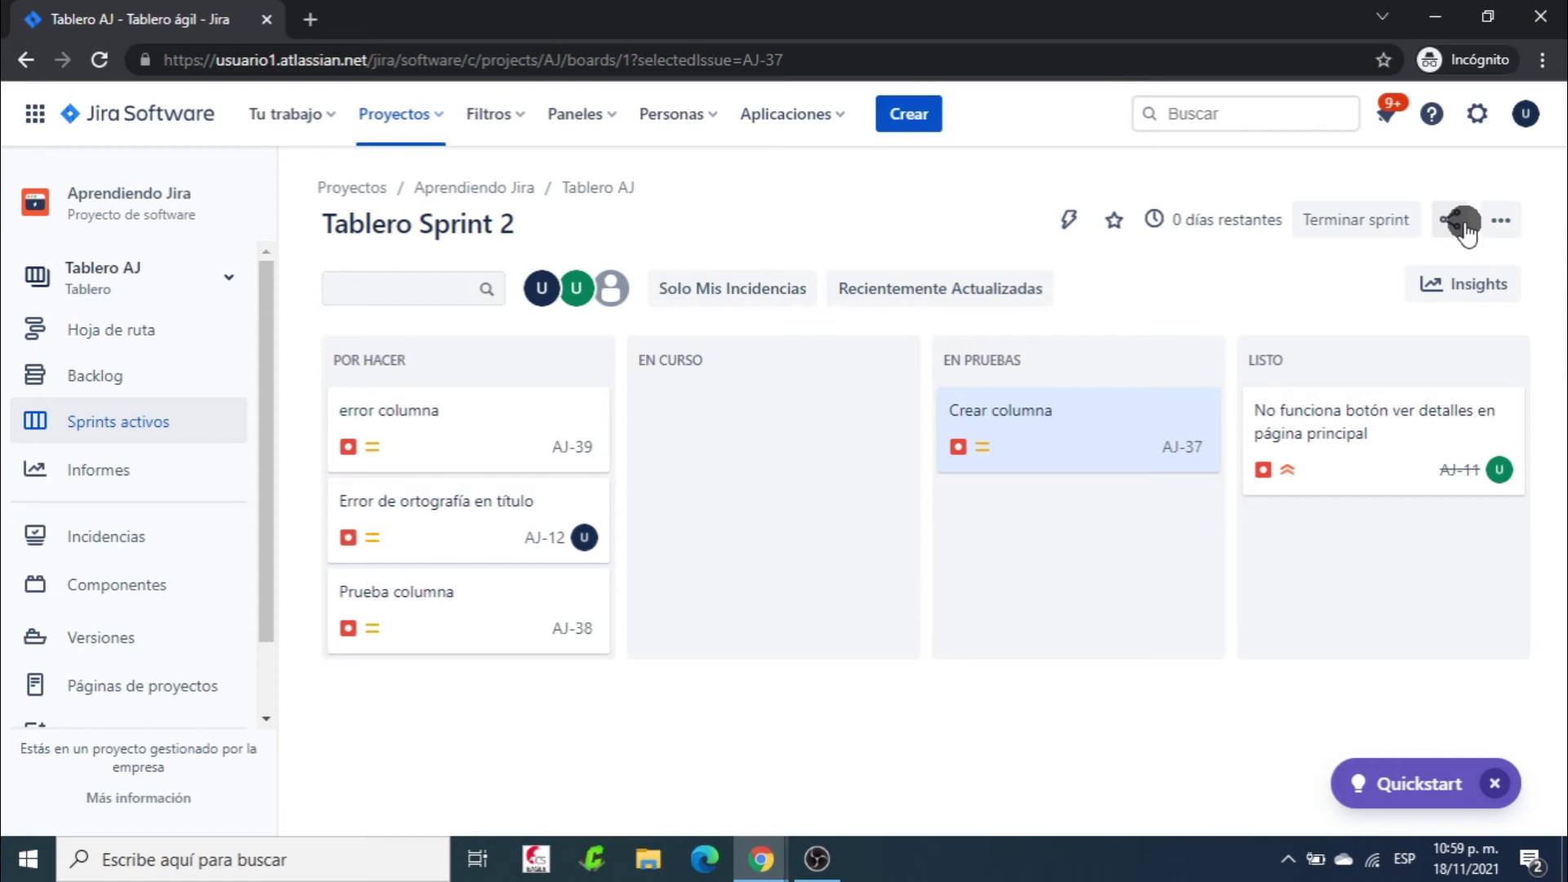
Reopen the board configuration and add a status named "Descartado" with the category "Listo".
click(1507, 224)
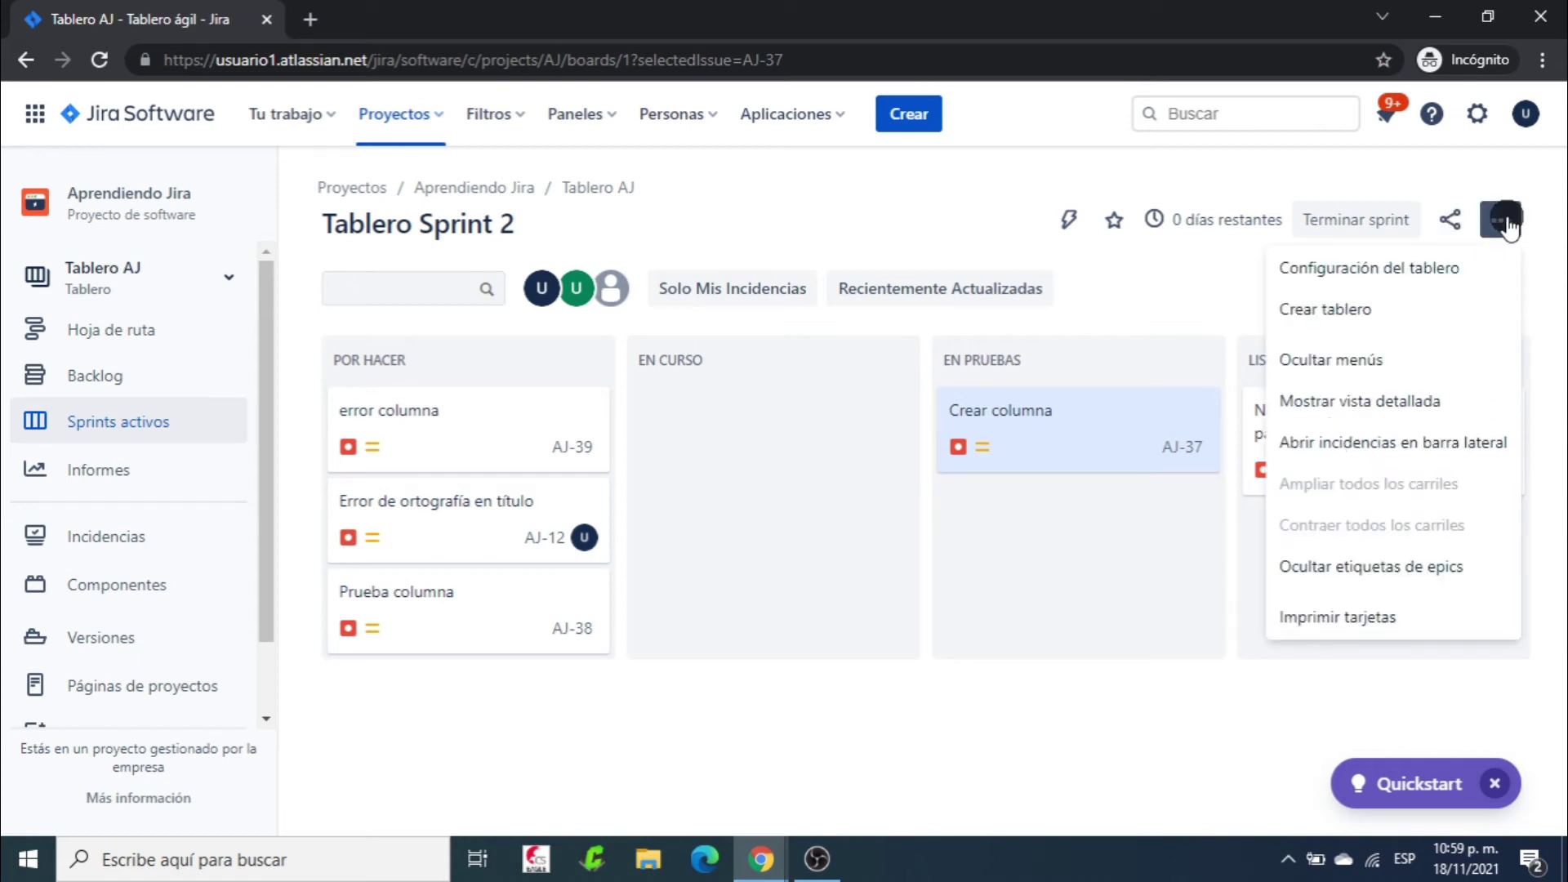
click(1351, 269)
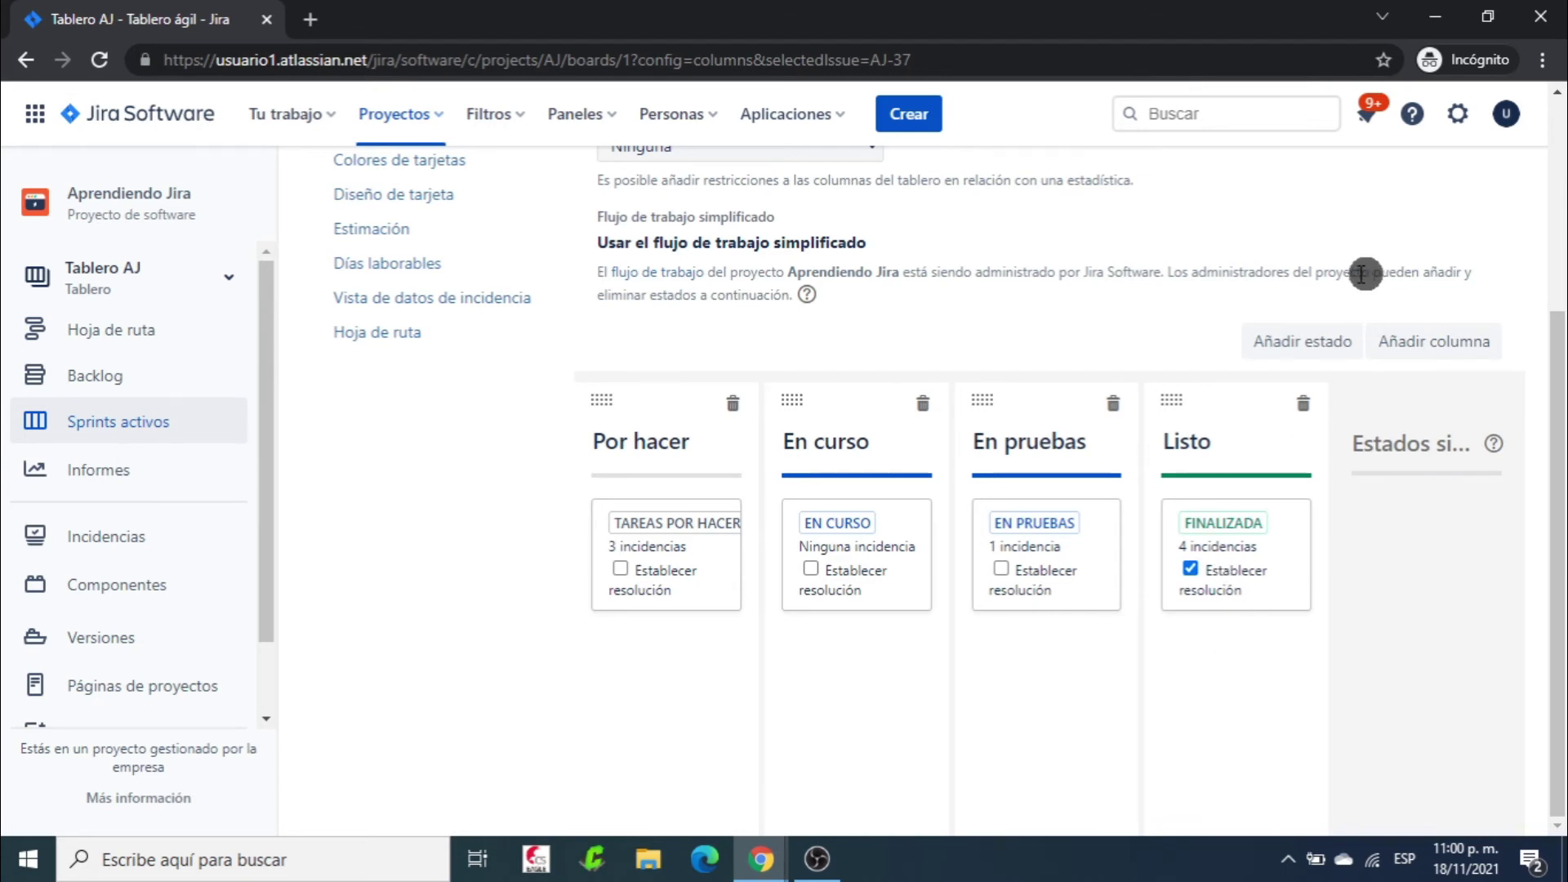
click(1298, 342)
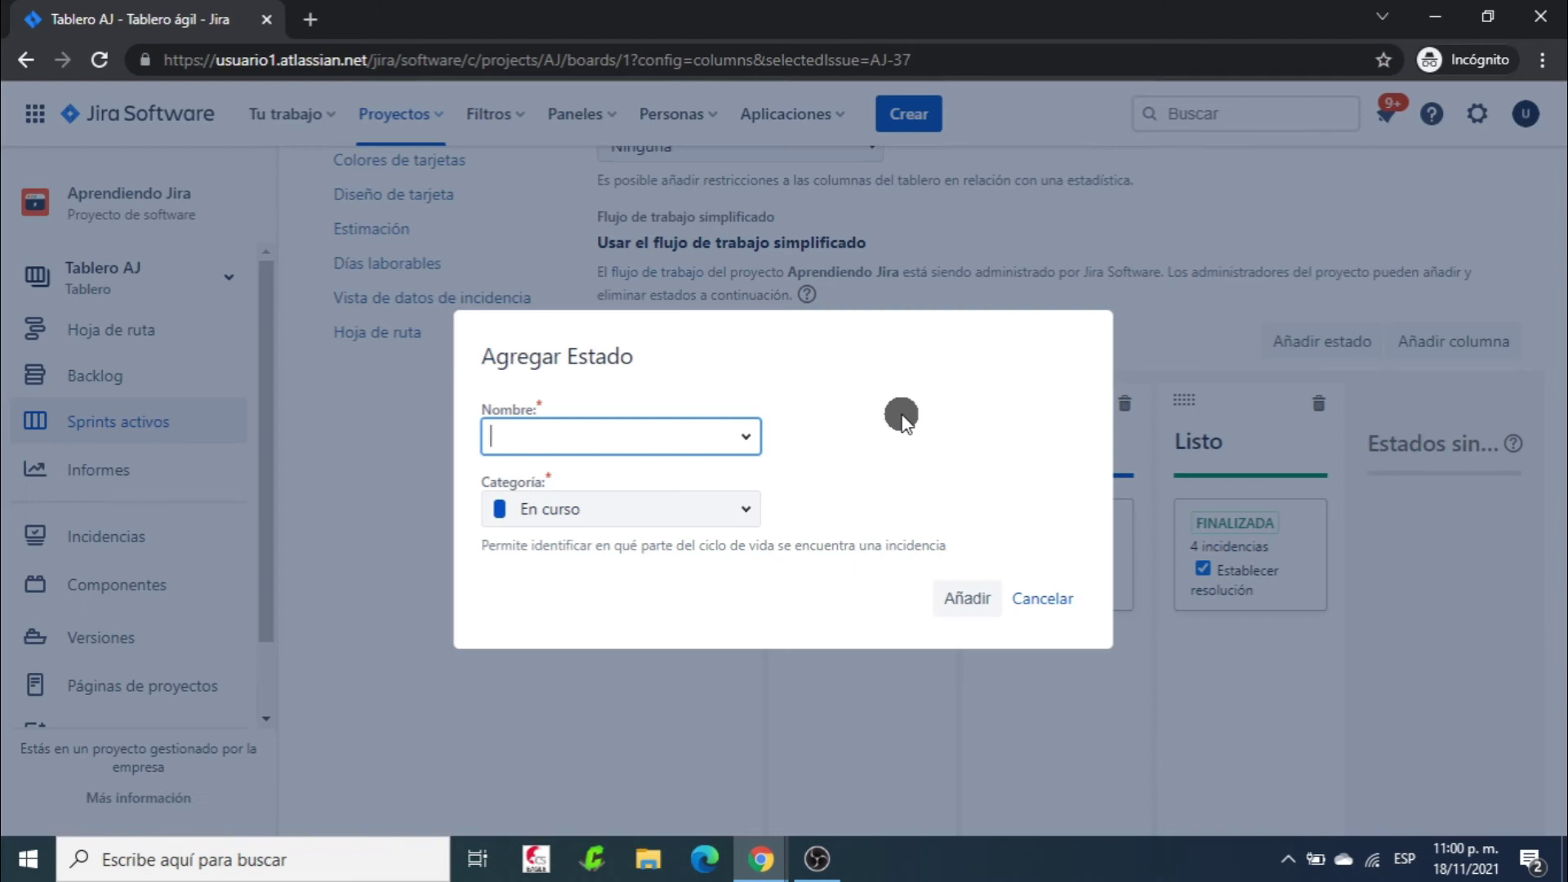
text(Descartado)
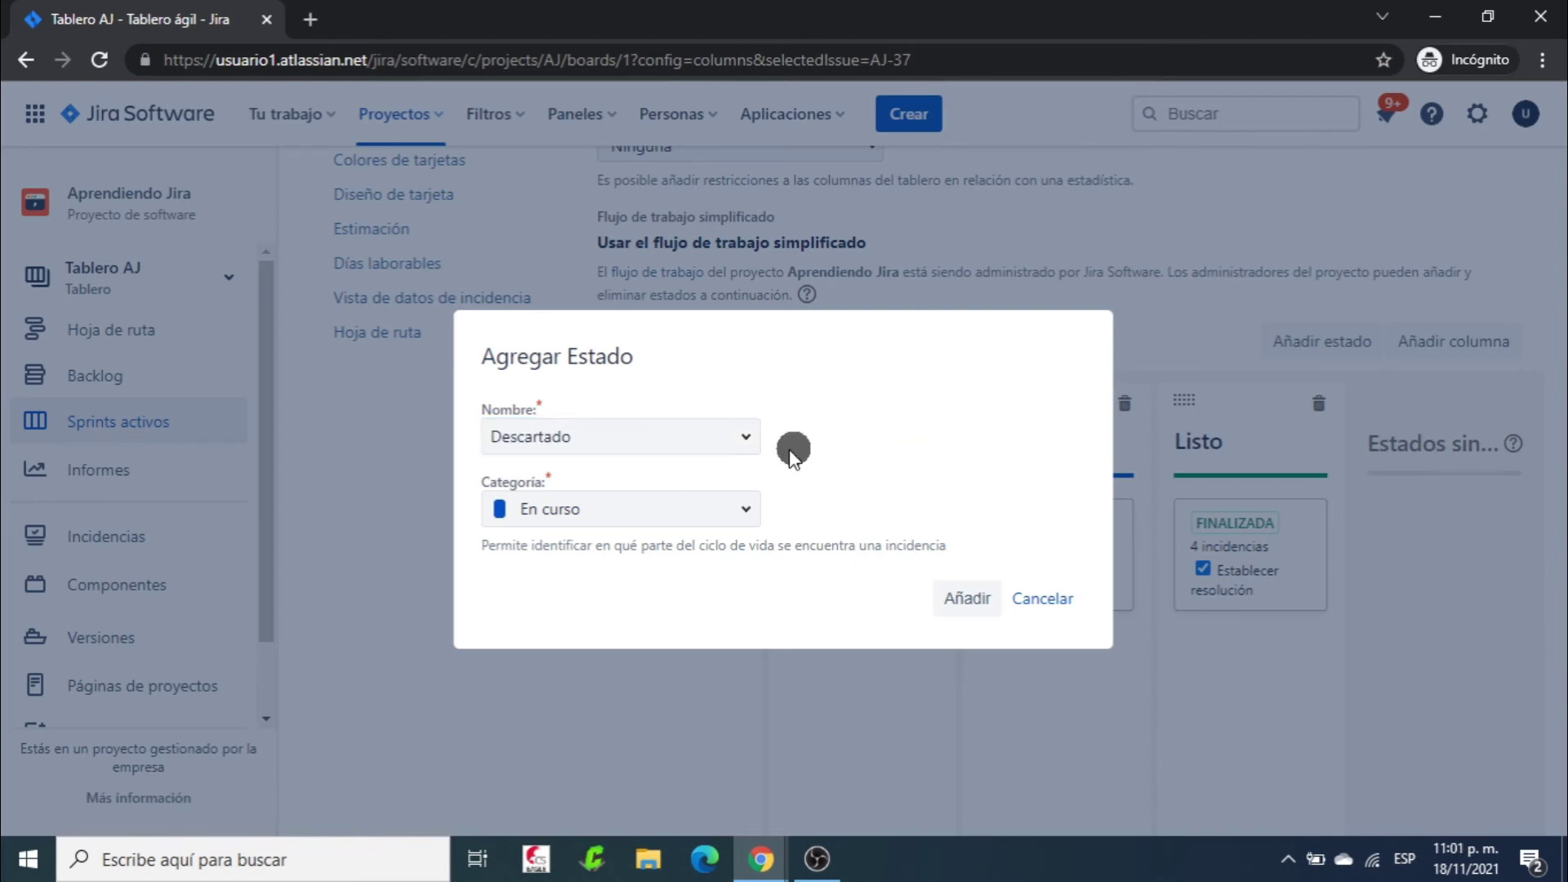
click(747, 502)
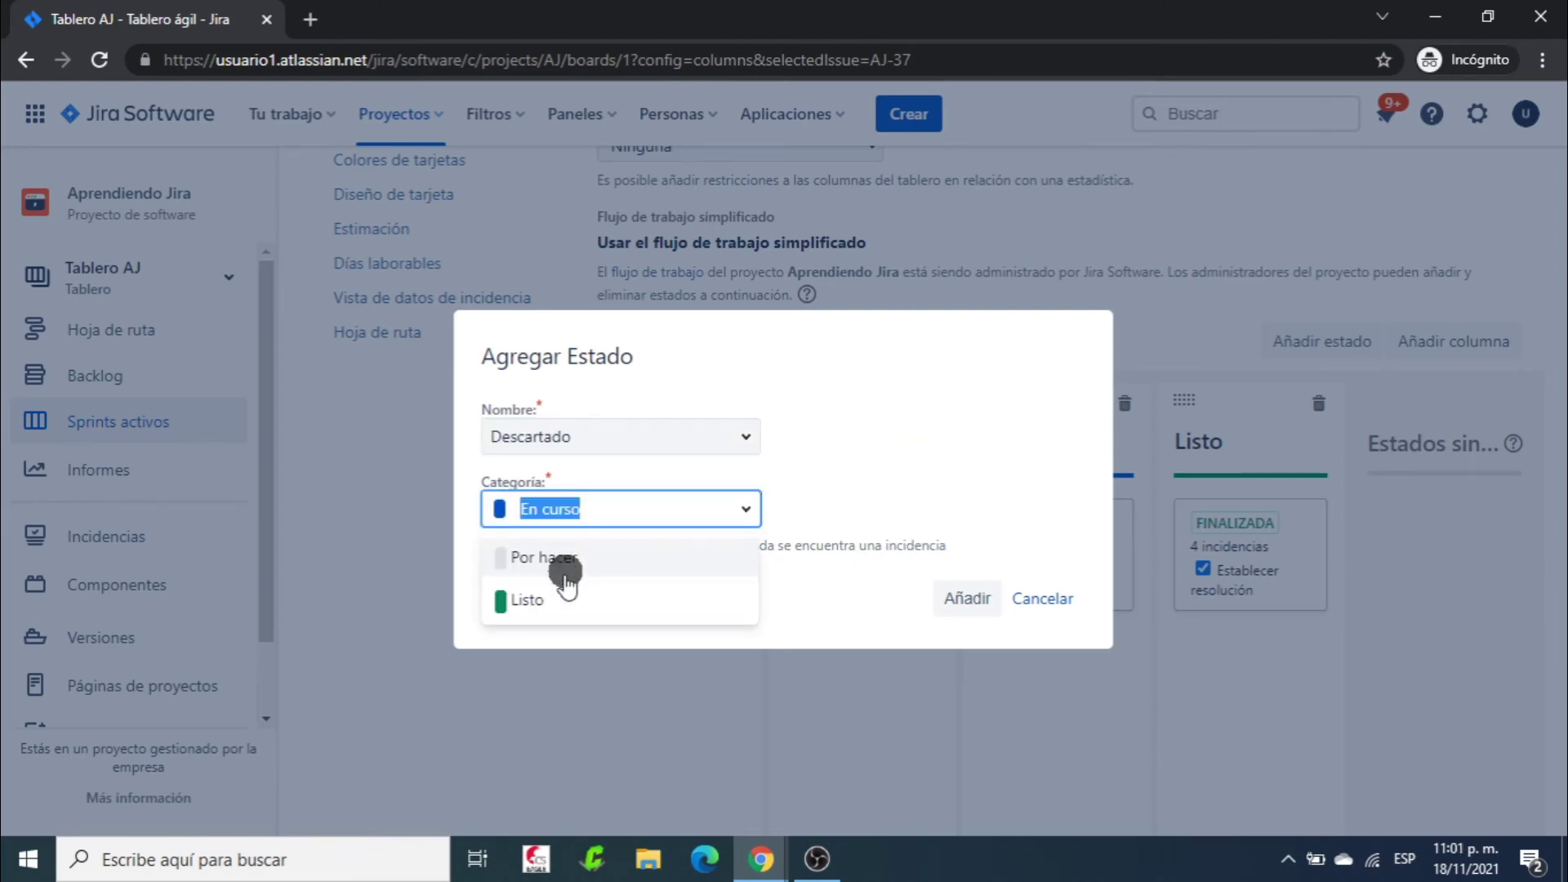
click(526, 600)
click(984, 441)
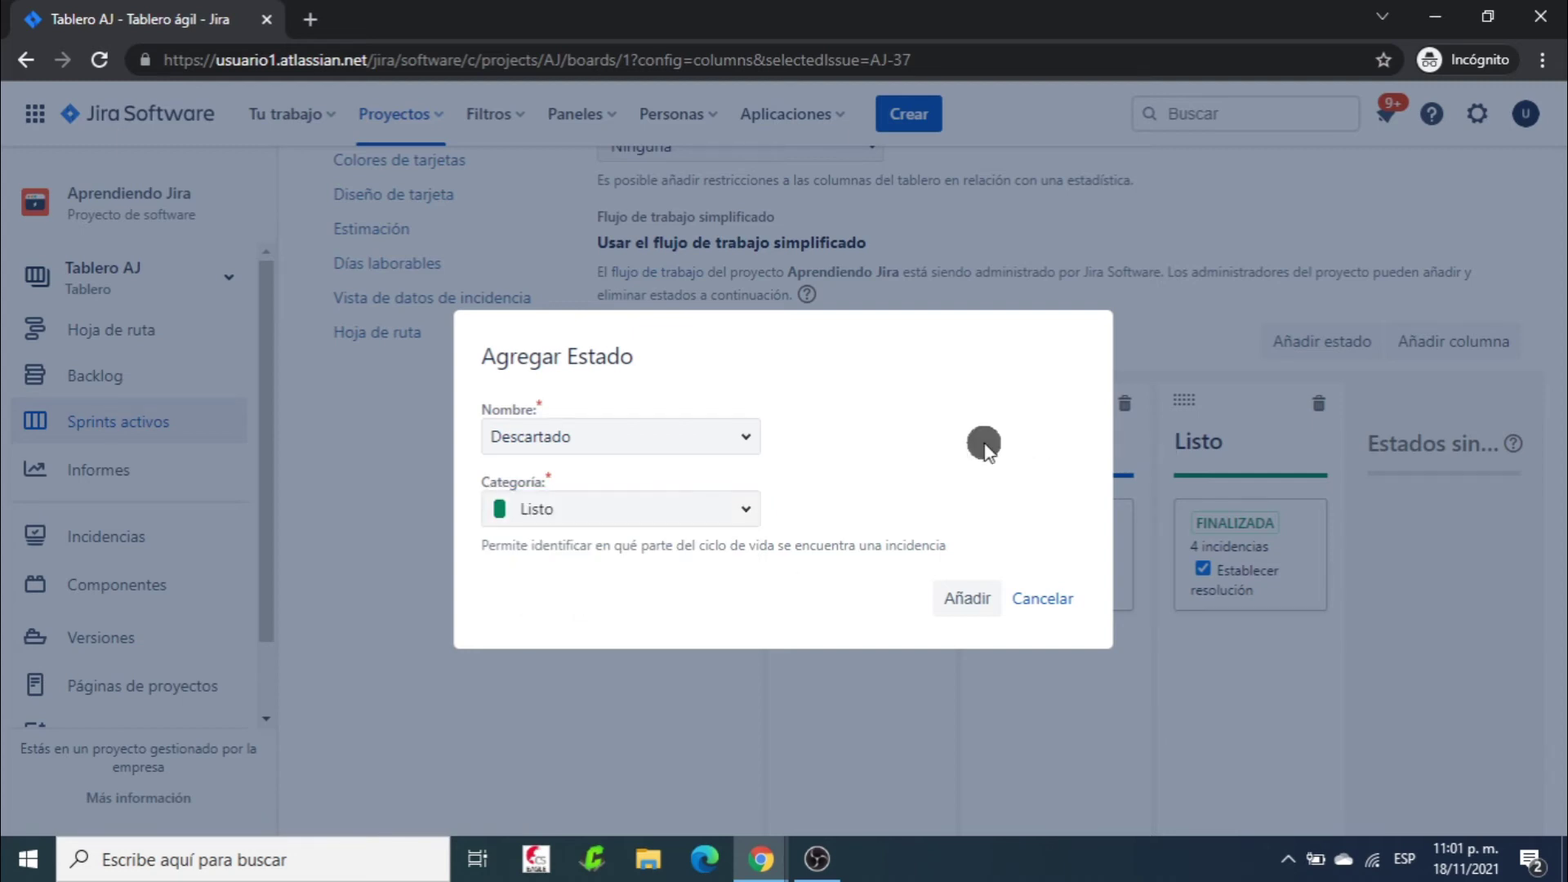
click(966, 597)
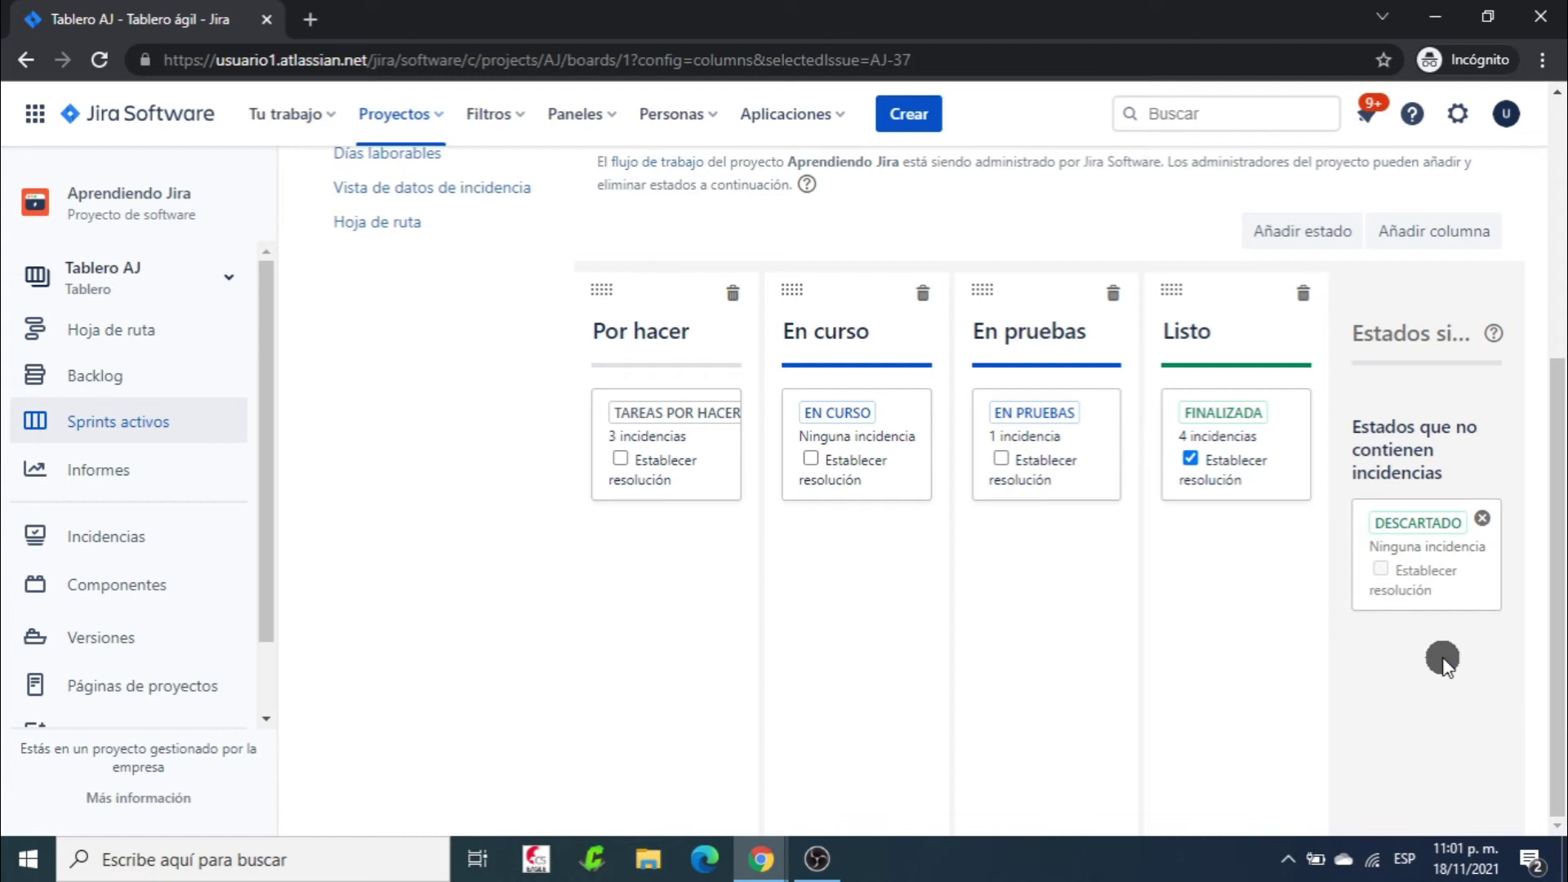
Assign the unmapped "Descartado" status to the "Listo" column, below "Finalizada".
drag(1440, 553, 1250, 563)
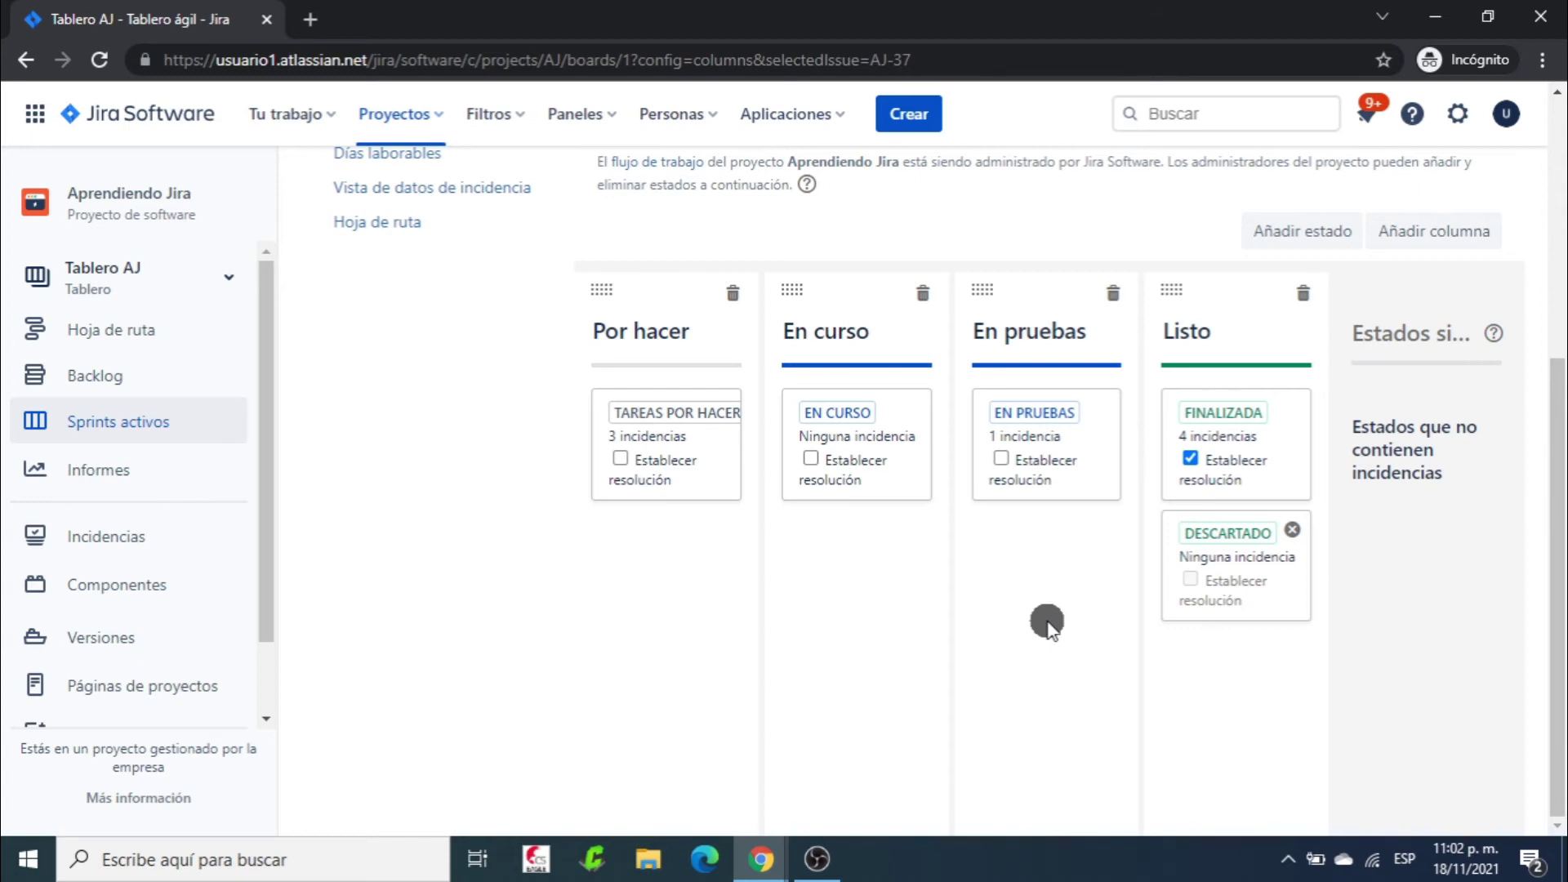
scroll(1285, 514, up, 3)
scroll(1241, 368, down, 3)
scroll(1187, 642, up, 5)
Back on the board, move issue AJ-39 "error columna" to "Descartado" in the "Listo" column and check its status in the issue details.
click(1418, 219)
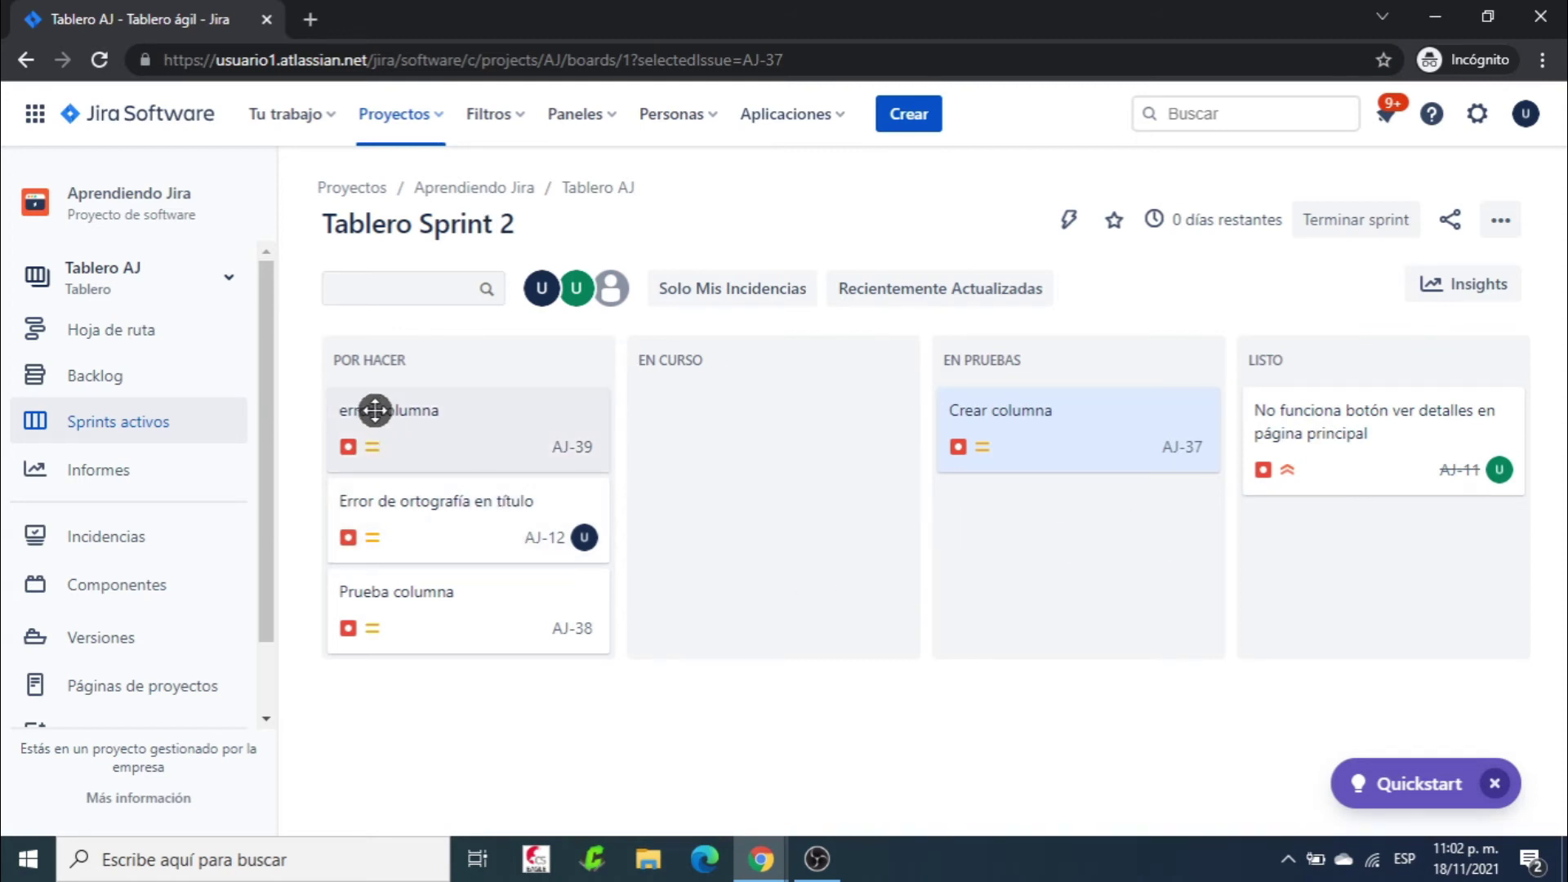
click(527, 439)
drag(490, 437, 1088, 500)
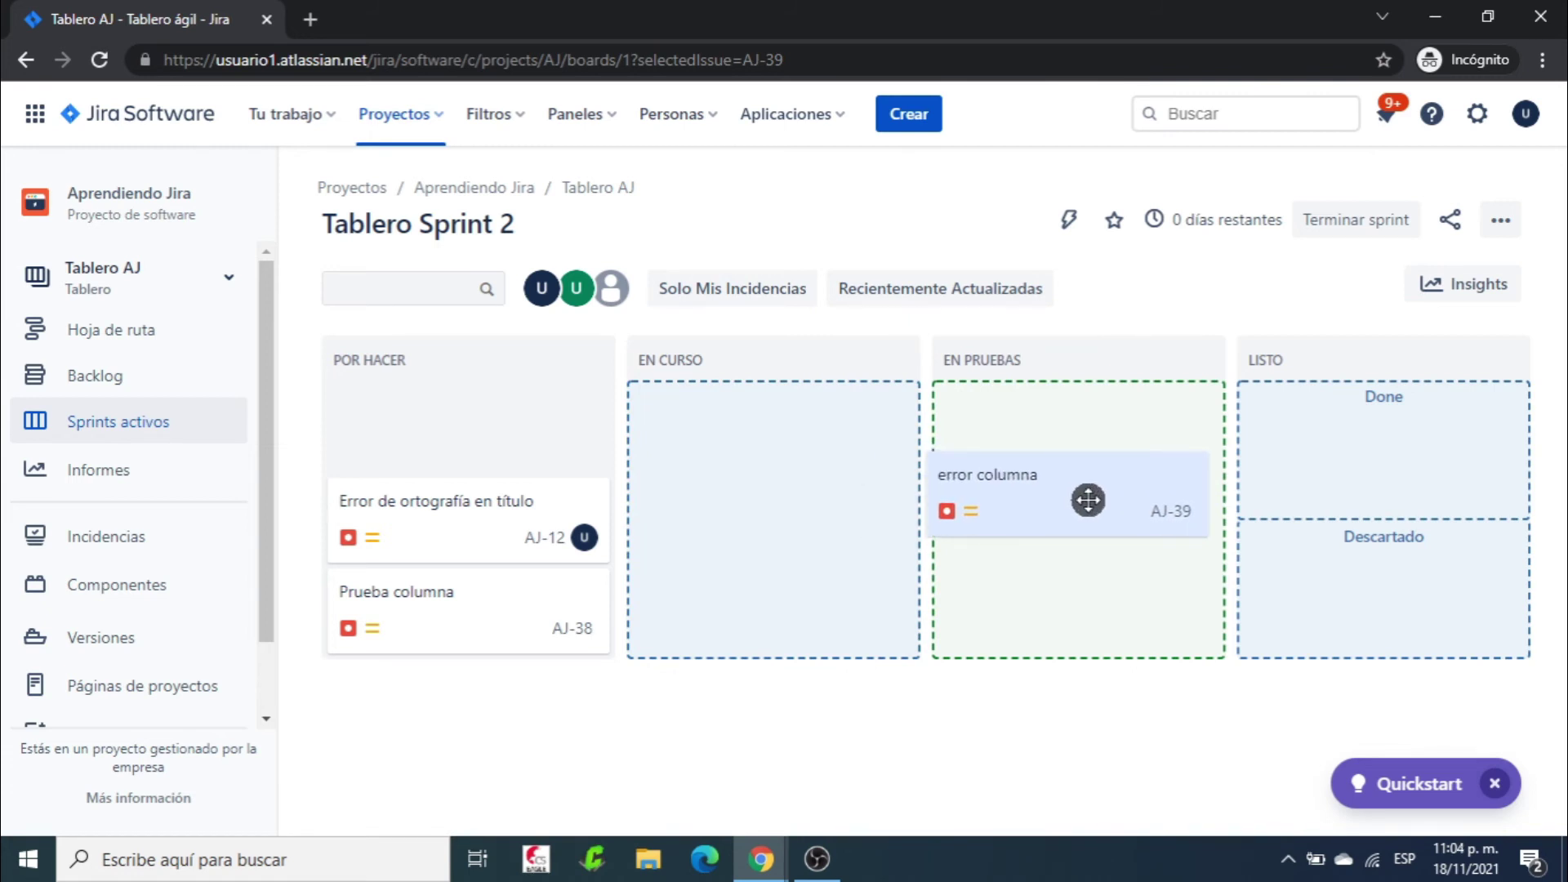
drag(1088, 500, 1178, 492)
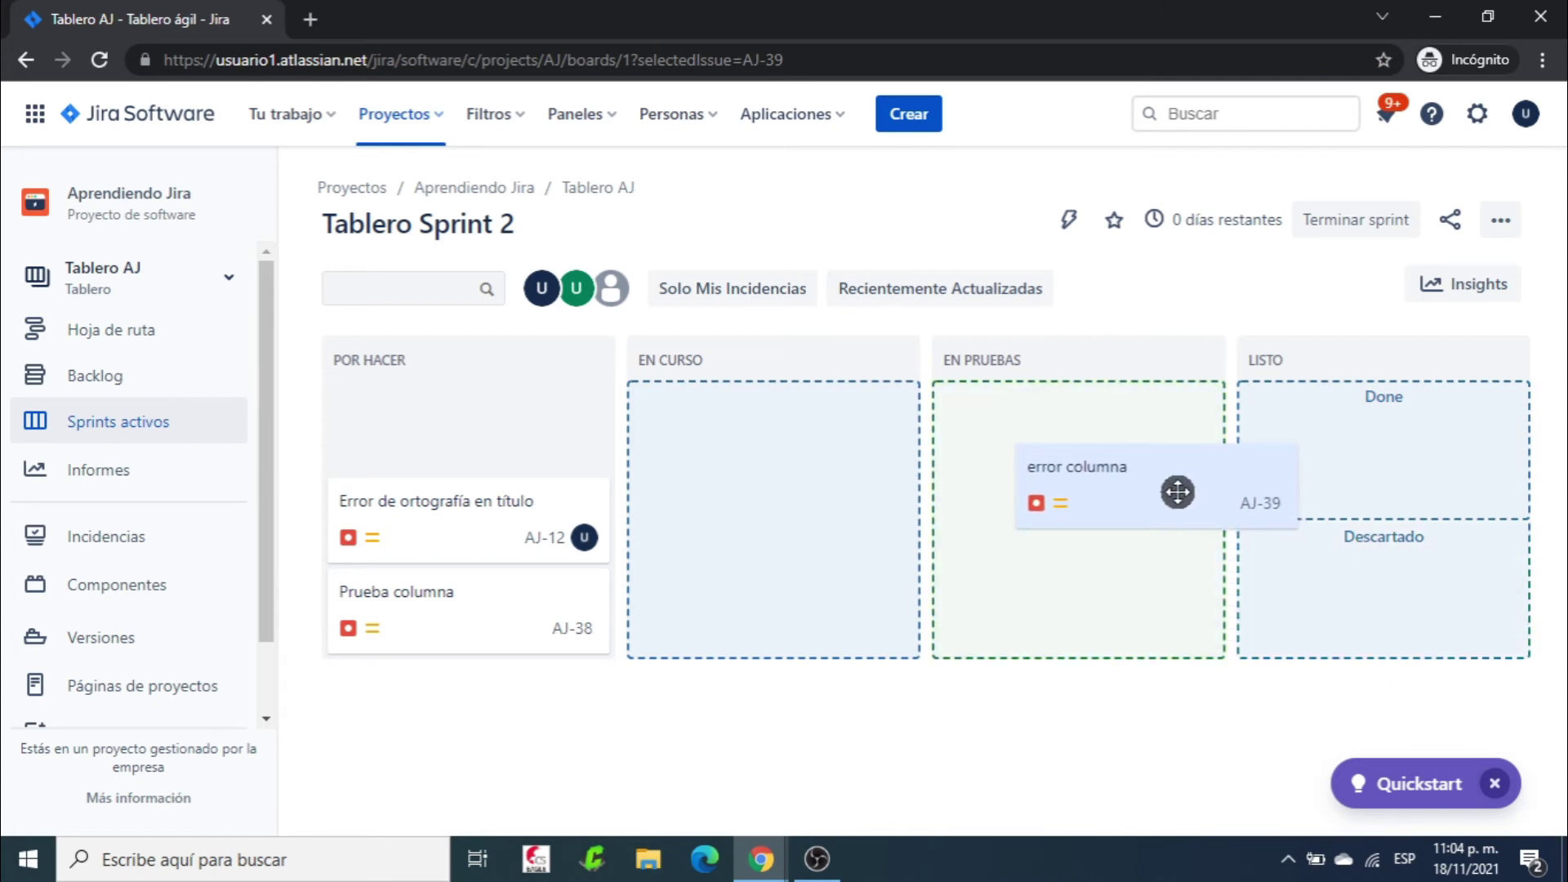
drag(1177, 491, 1411, 453)
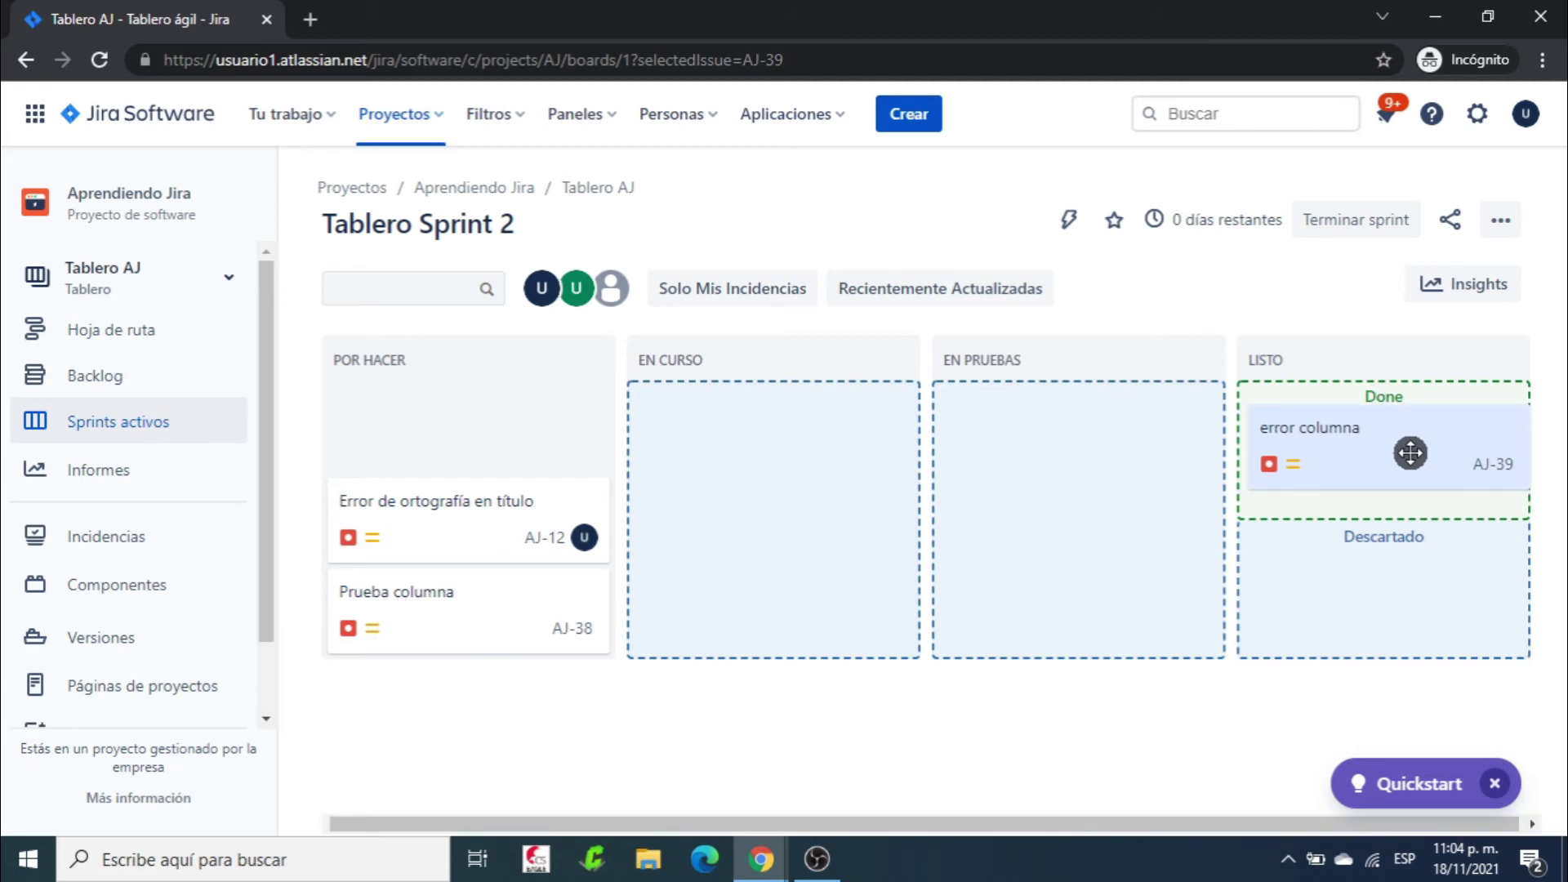
drag(1411, 453, 1421, 592)
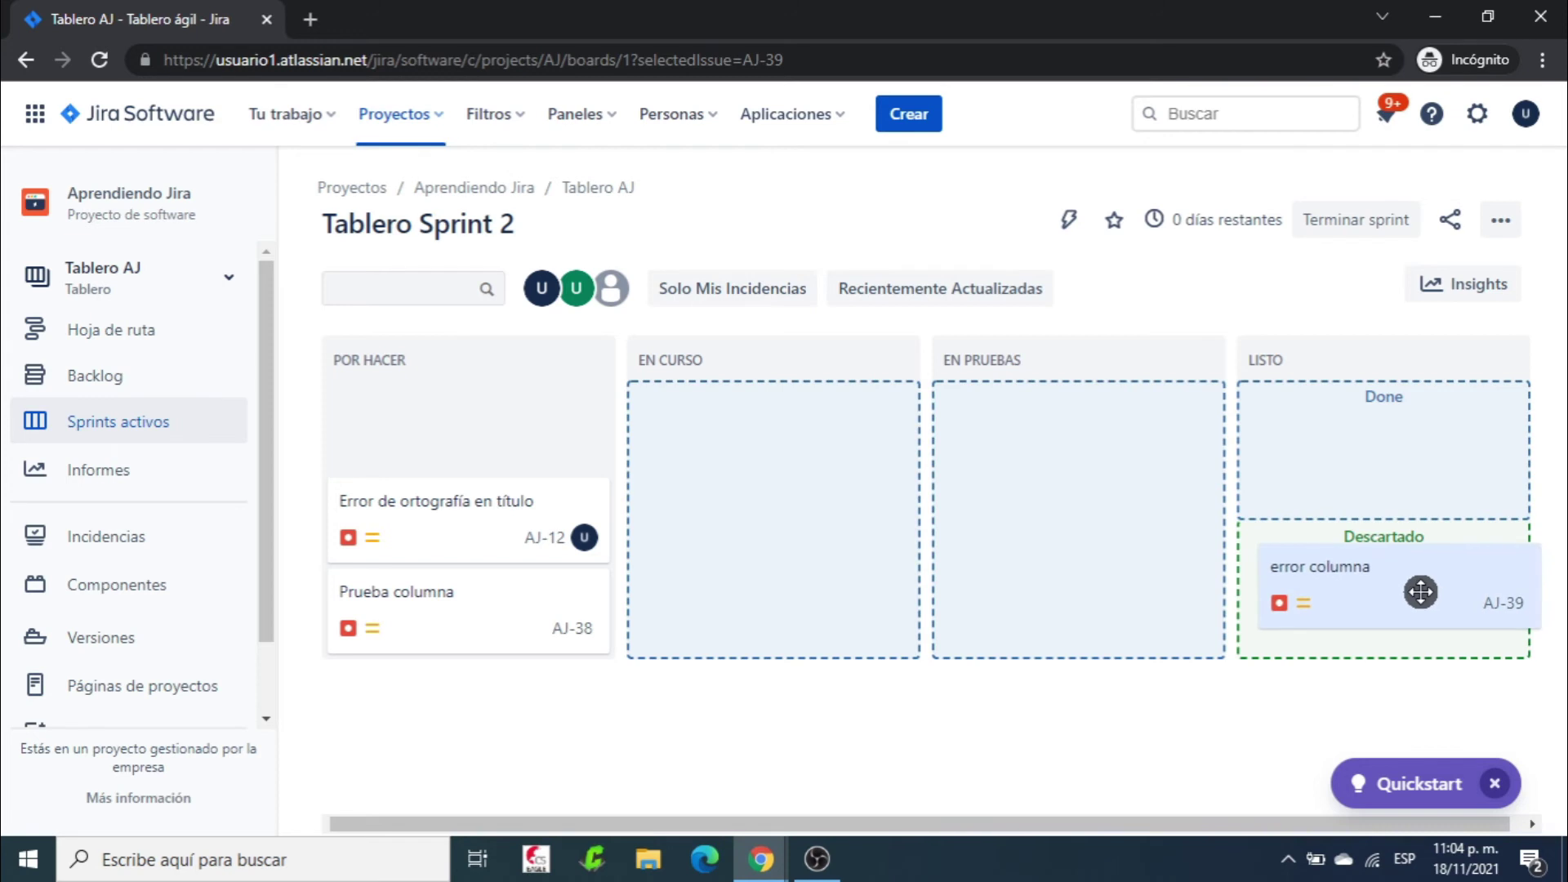
mouse_move(1421, 591)
mouse_down()
mouse_move(1400, 411)
mouse_move(1413, 596)
mouse_up()
drag(1413, 518, 1418, 443)
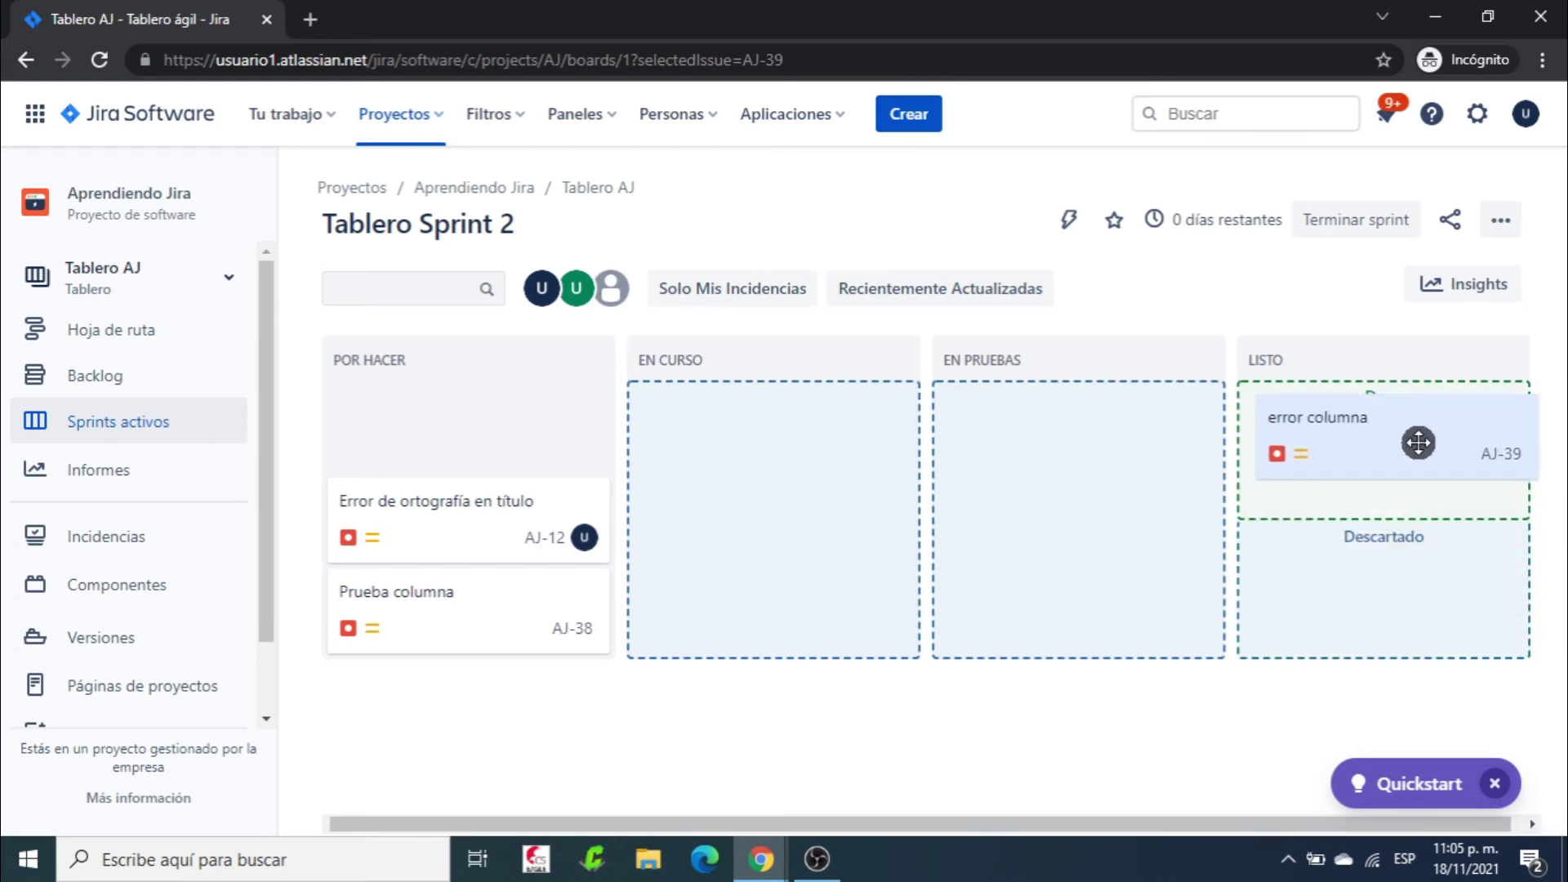
drag(1419, 443, 1417, 593)
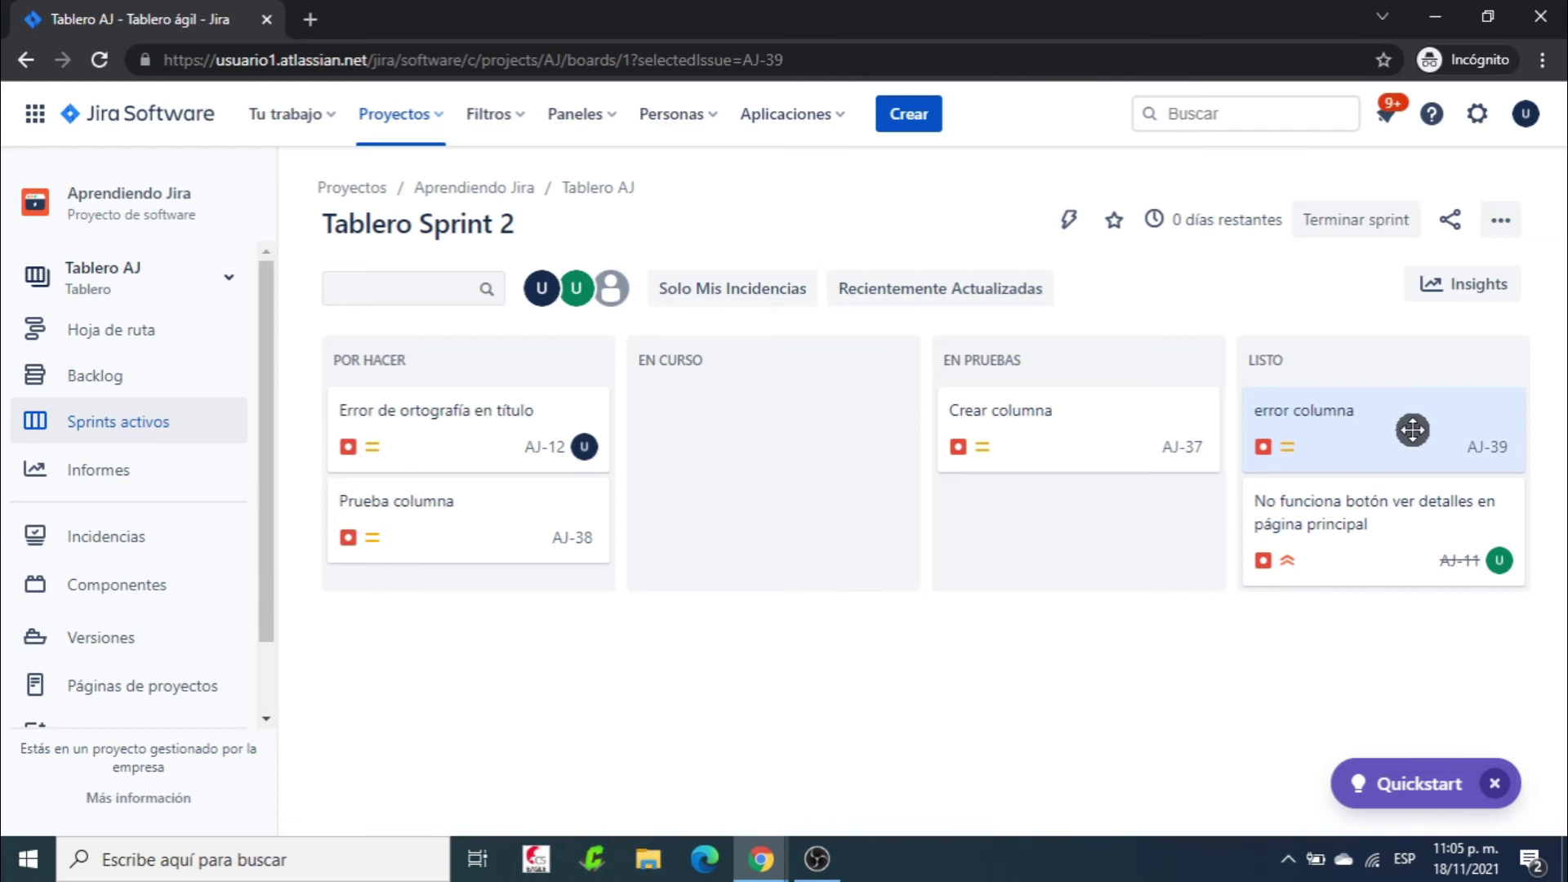
click(1368, 422)
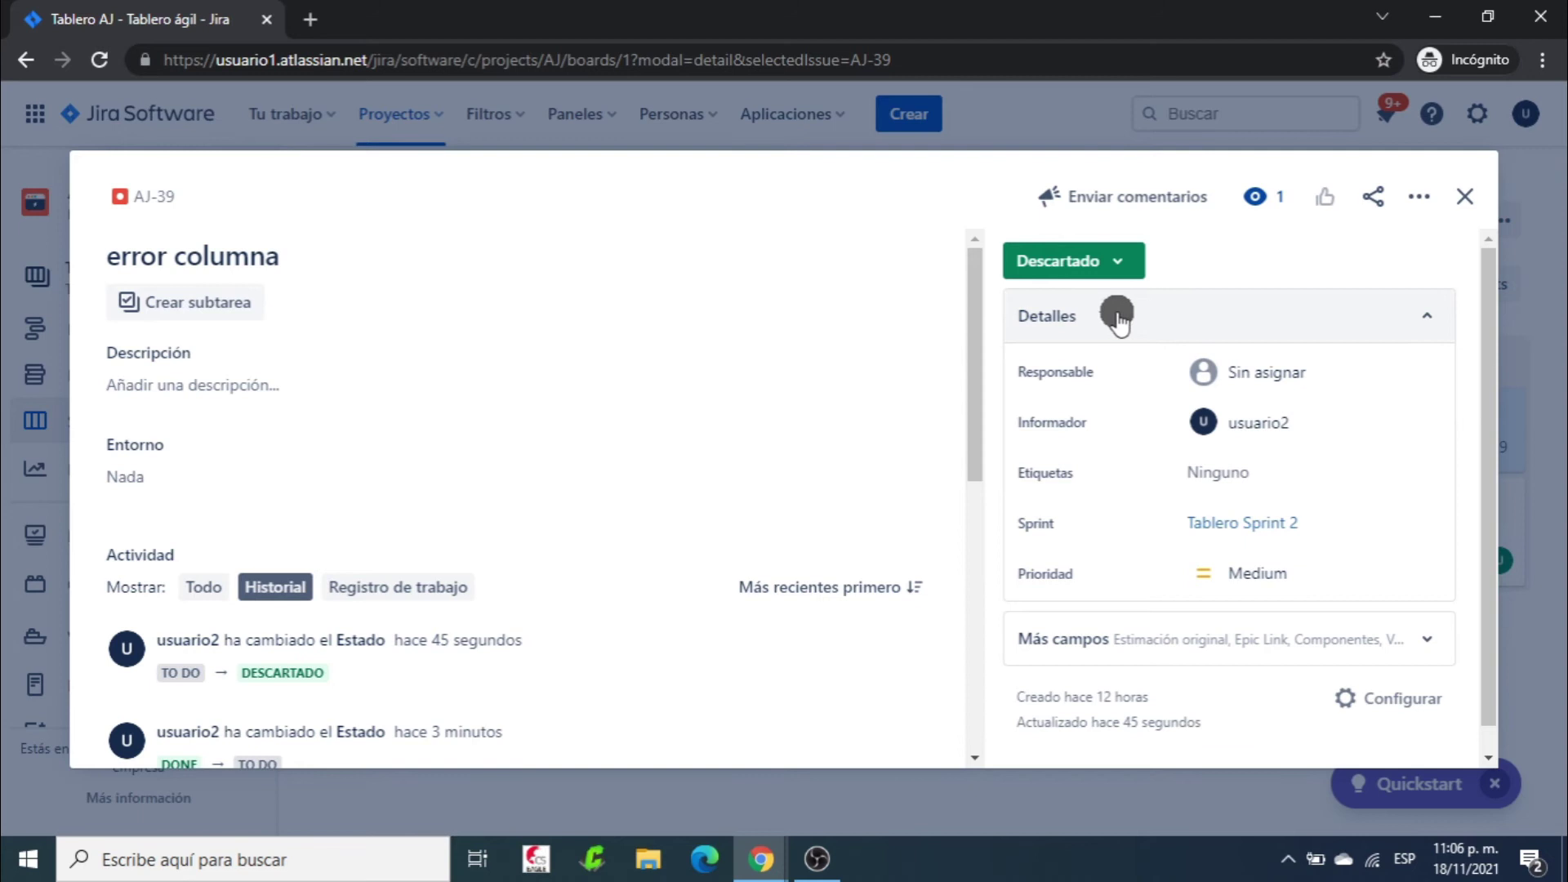
click(1465, 197)
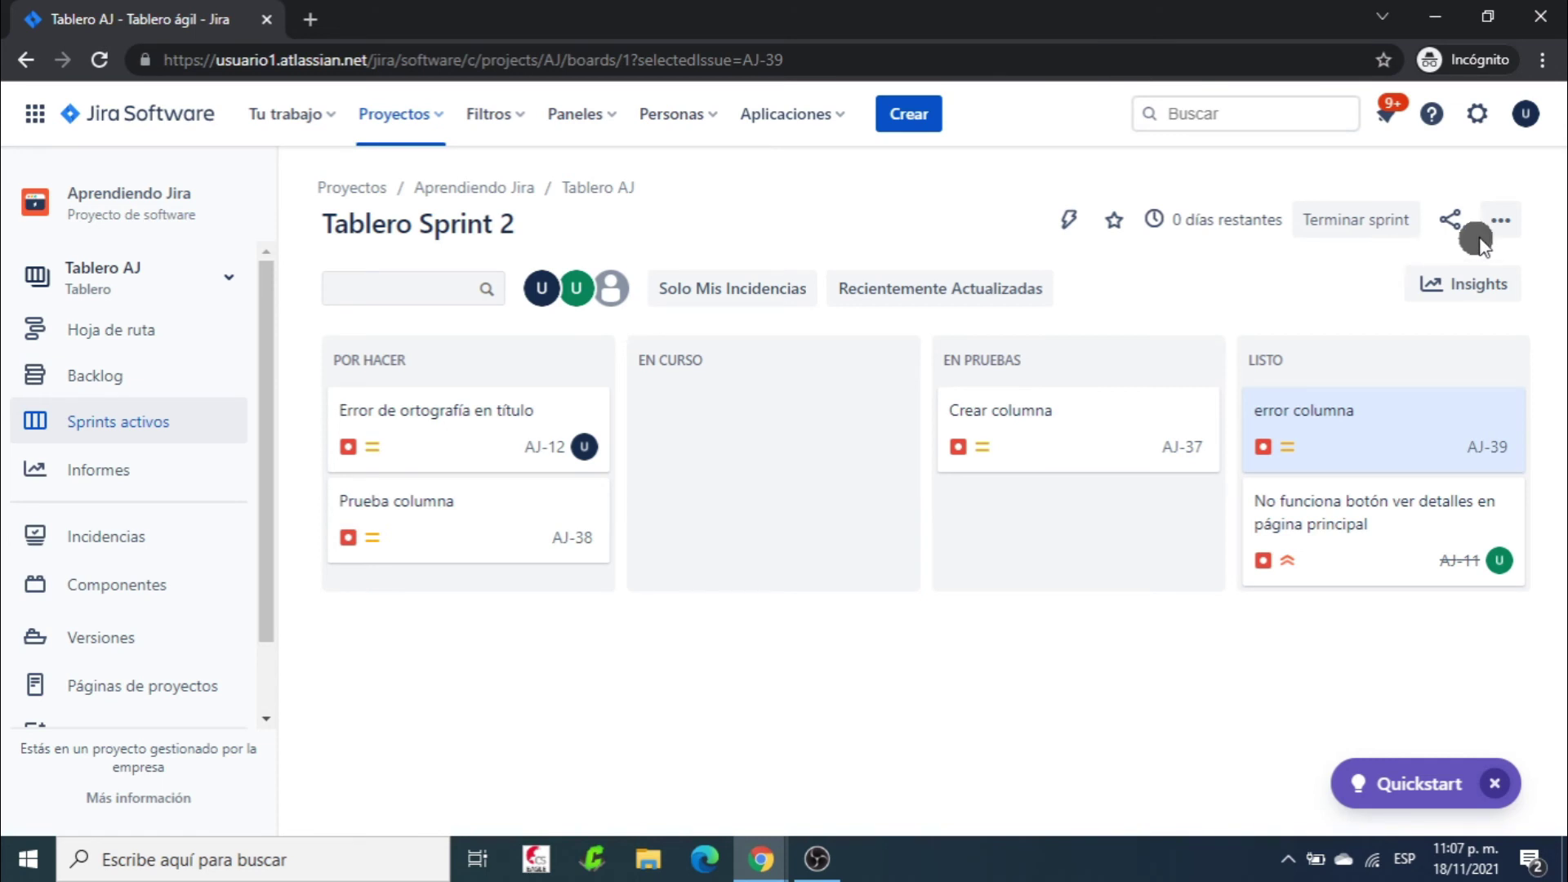
Reopen the board configuration, go to the project's workflows and view the Software Simplified Workflow for Project AJ as a diagram.
click(1501, 222)
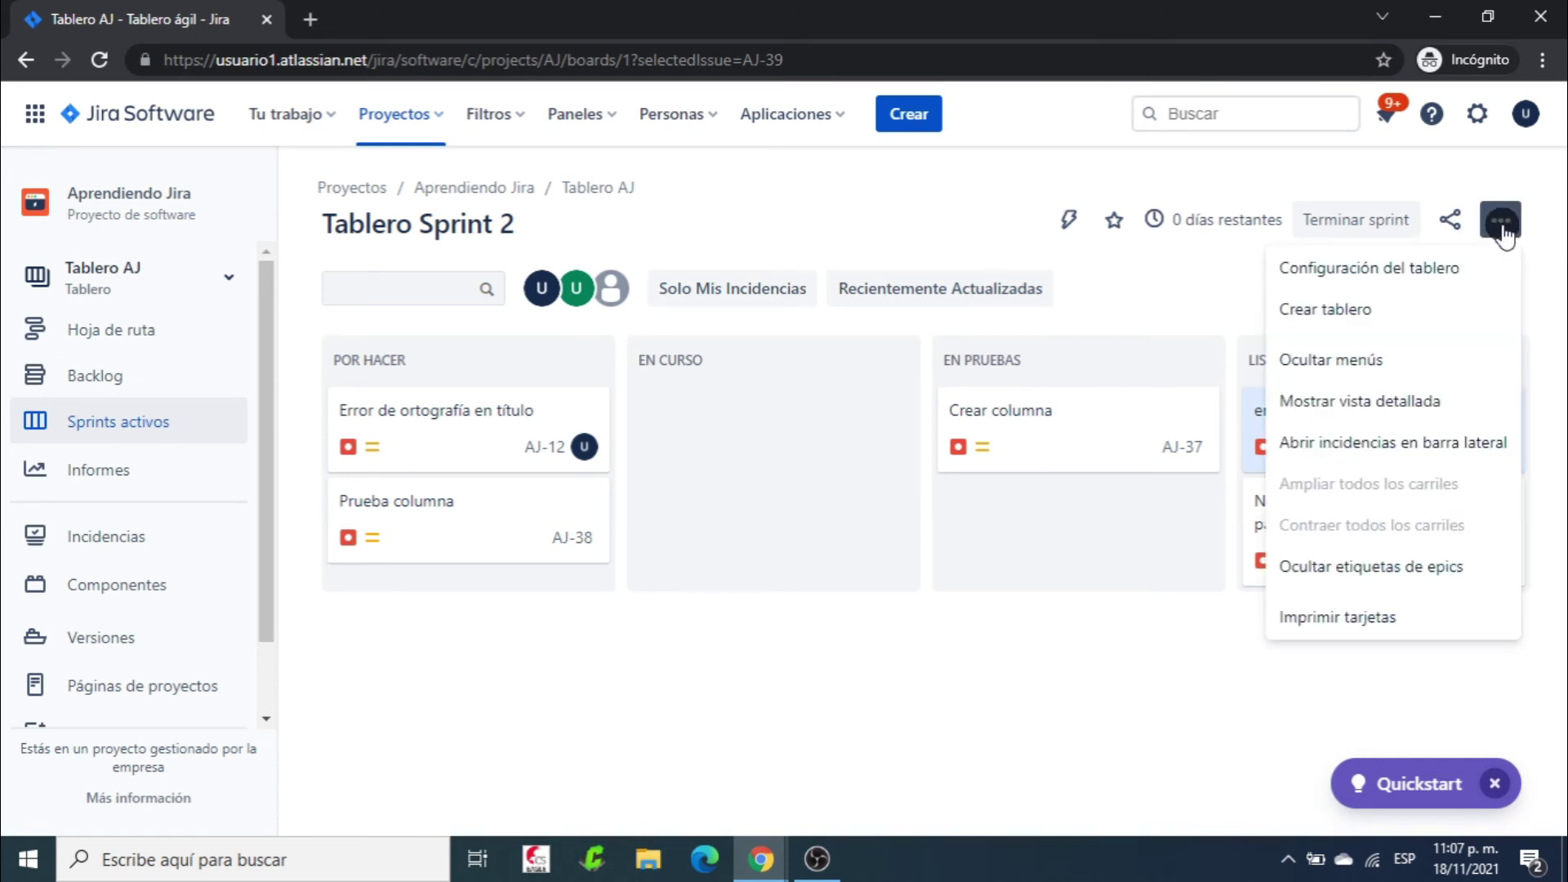
click(1393, 265)
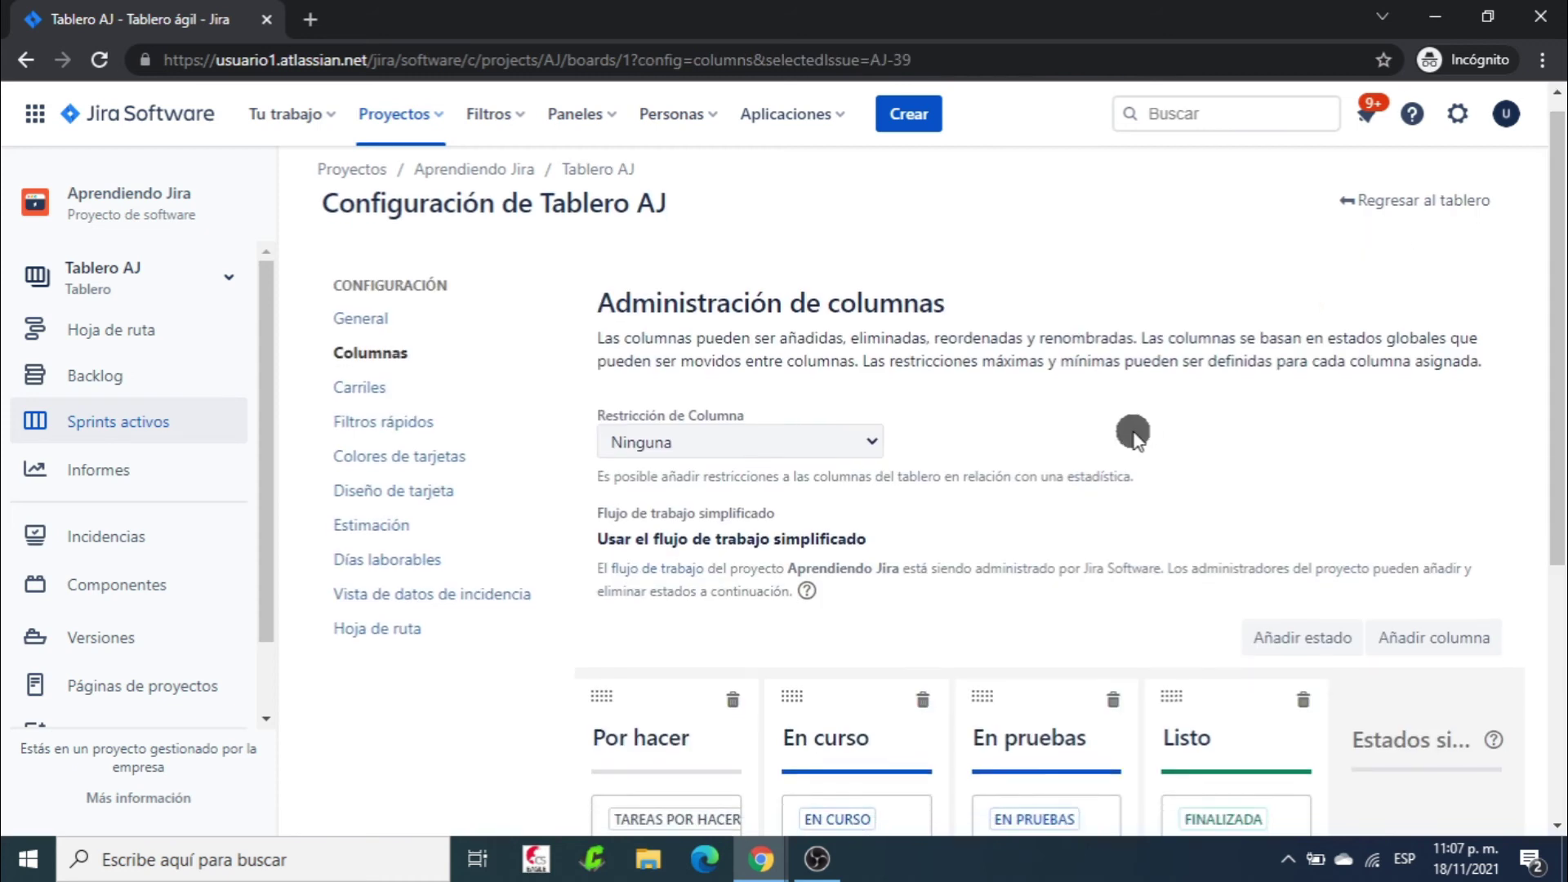
scroll(1246, 462, down, 2)
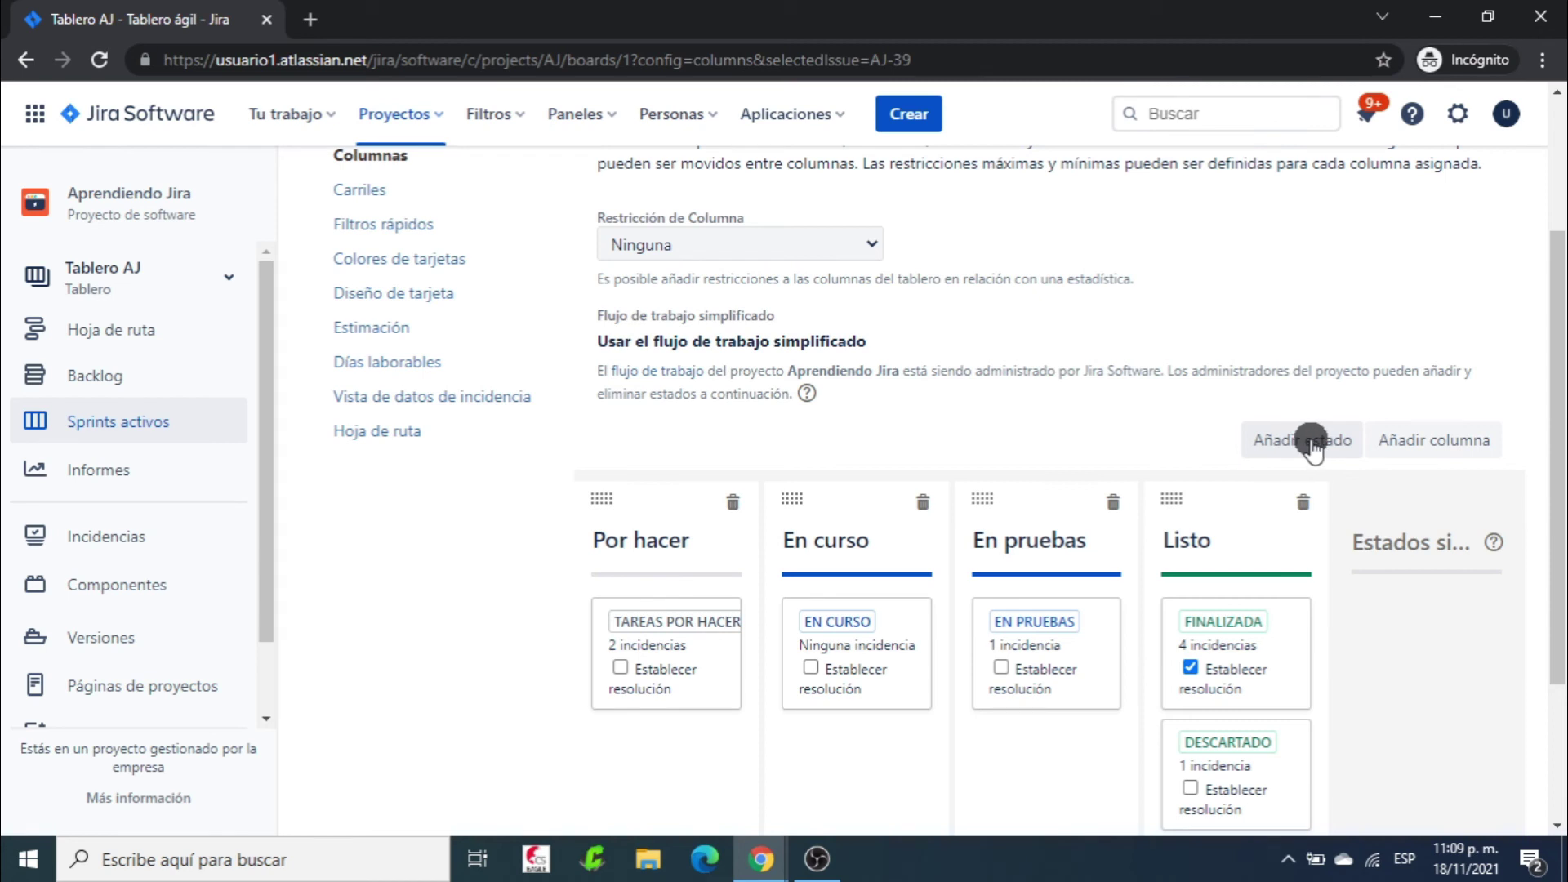
click(657, 372)
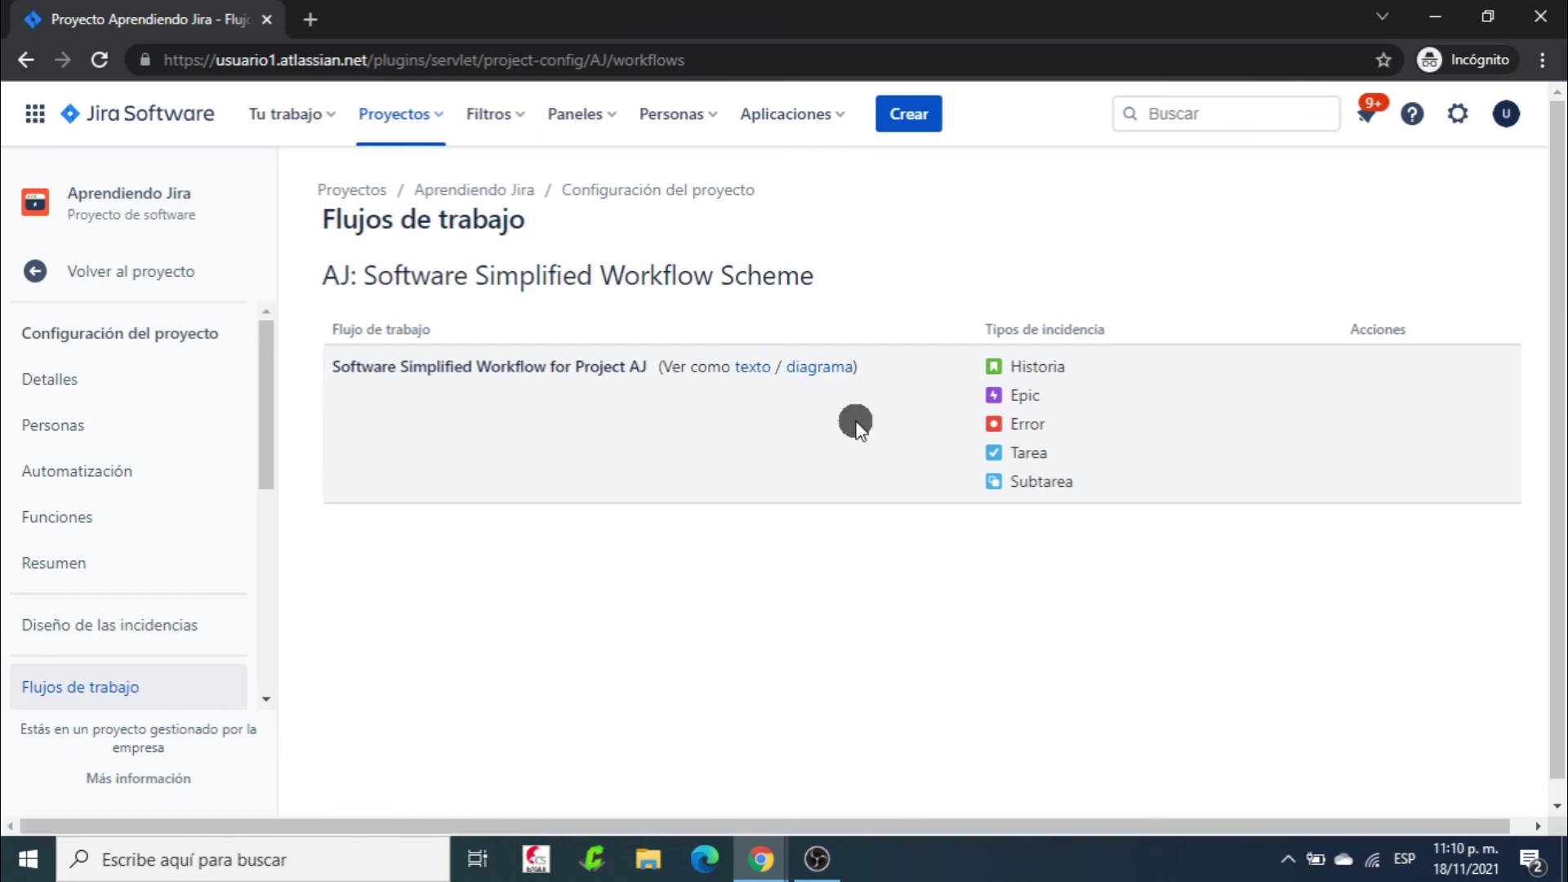
click(823, 368)
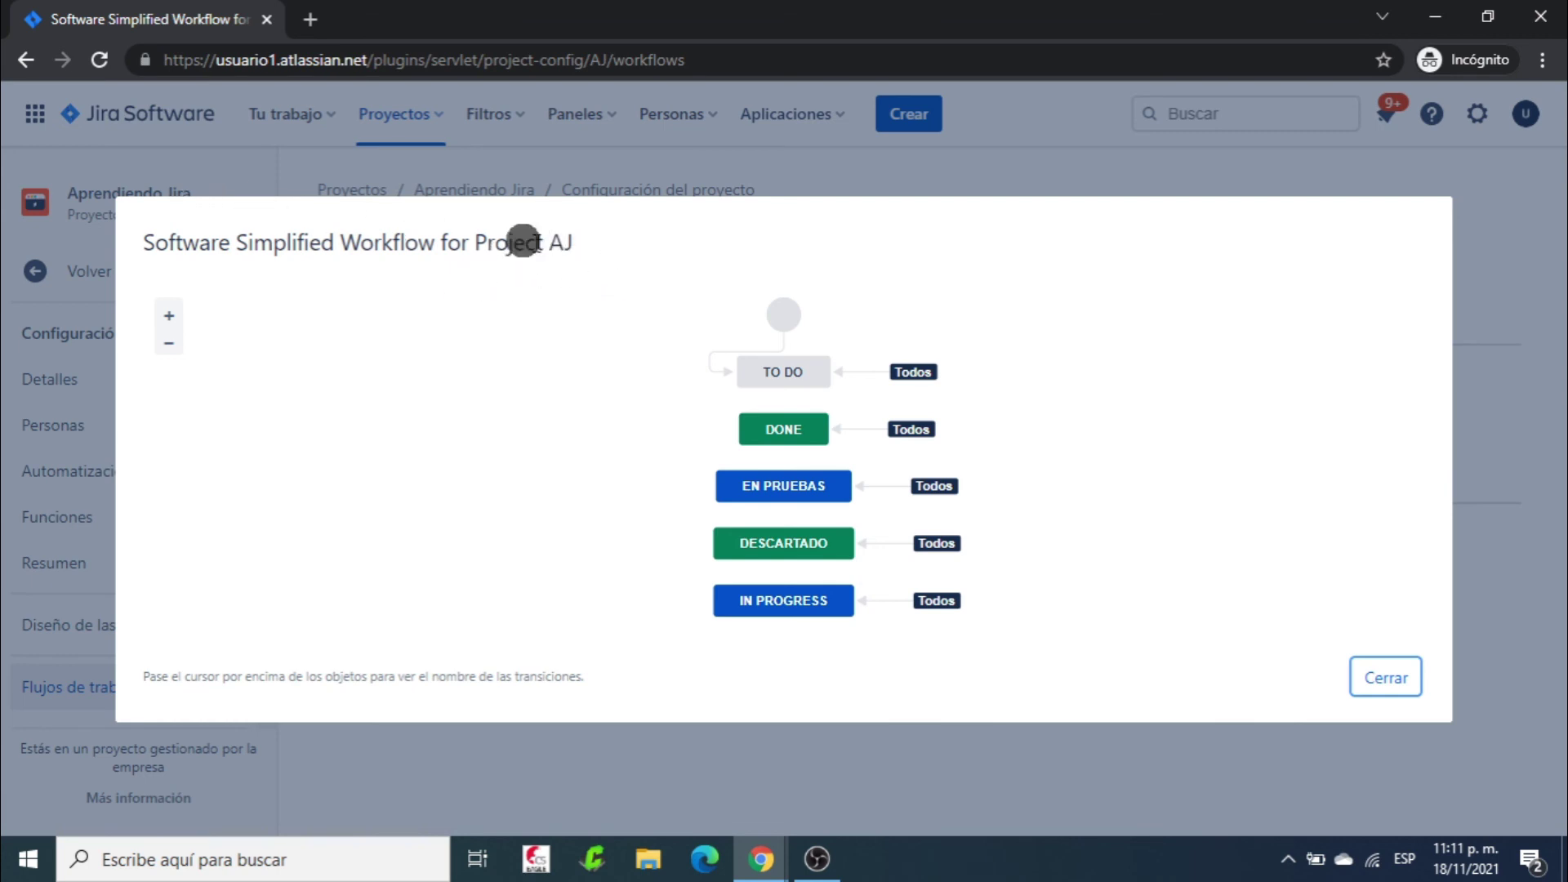
Enlarge the workflow diagram and examine its statuses and the "Todos" transitions leading to "To Do" and "Done".
click(170, 342)
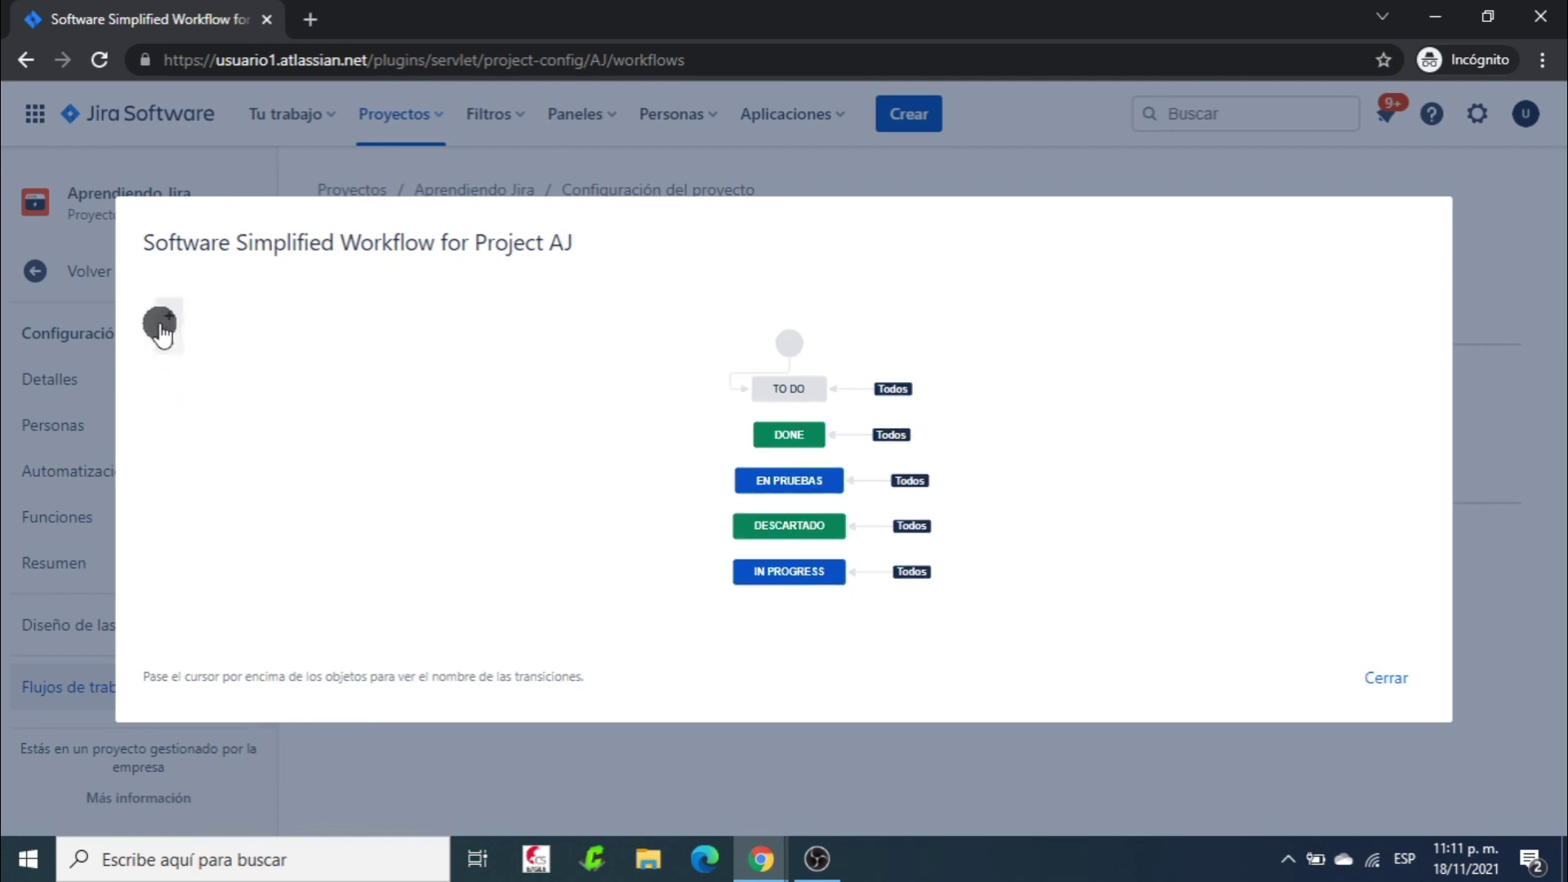
click(169, 315)
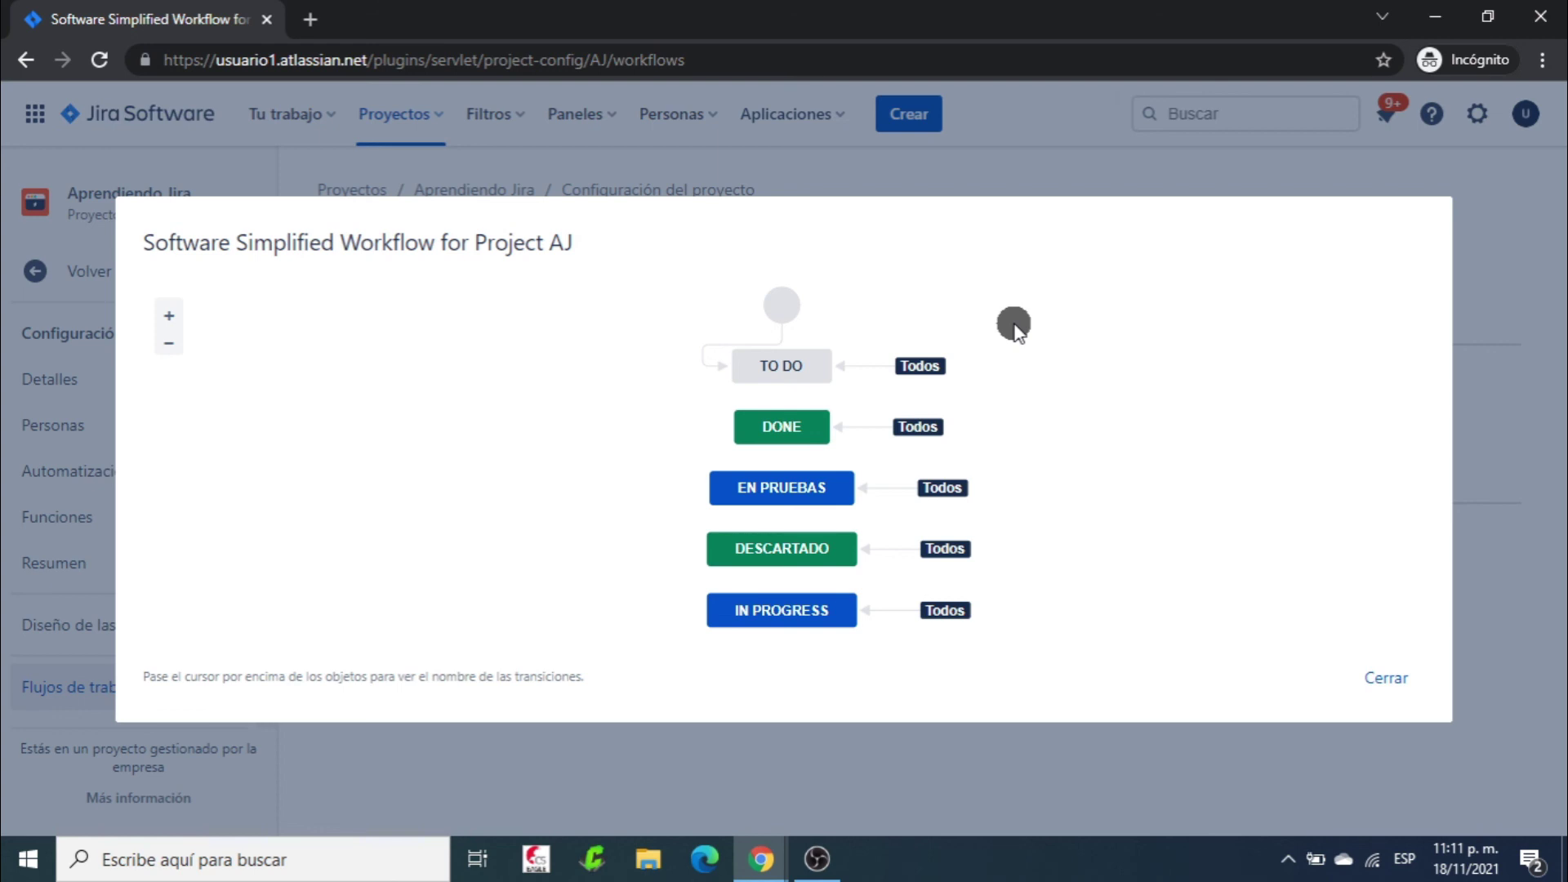
mouse_move(781, 371)
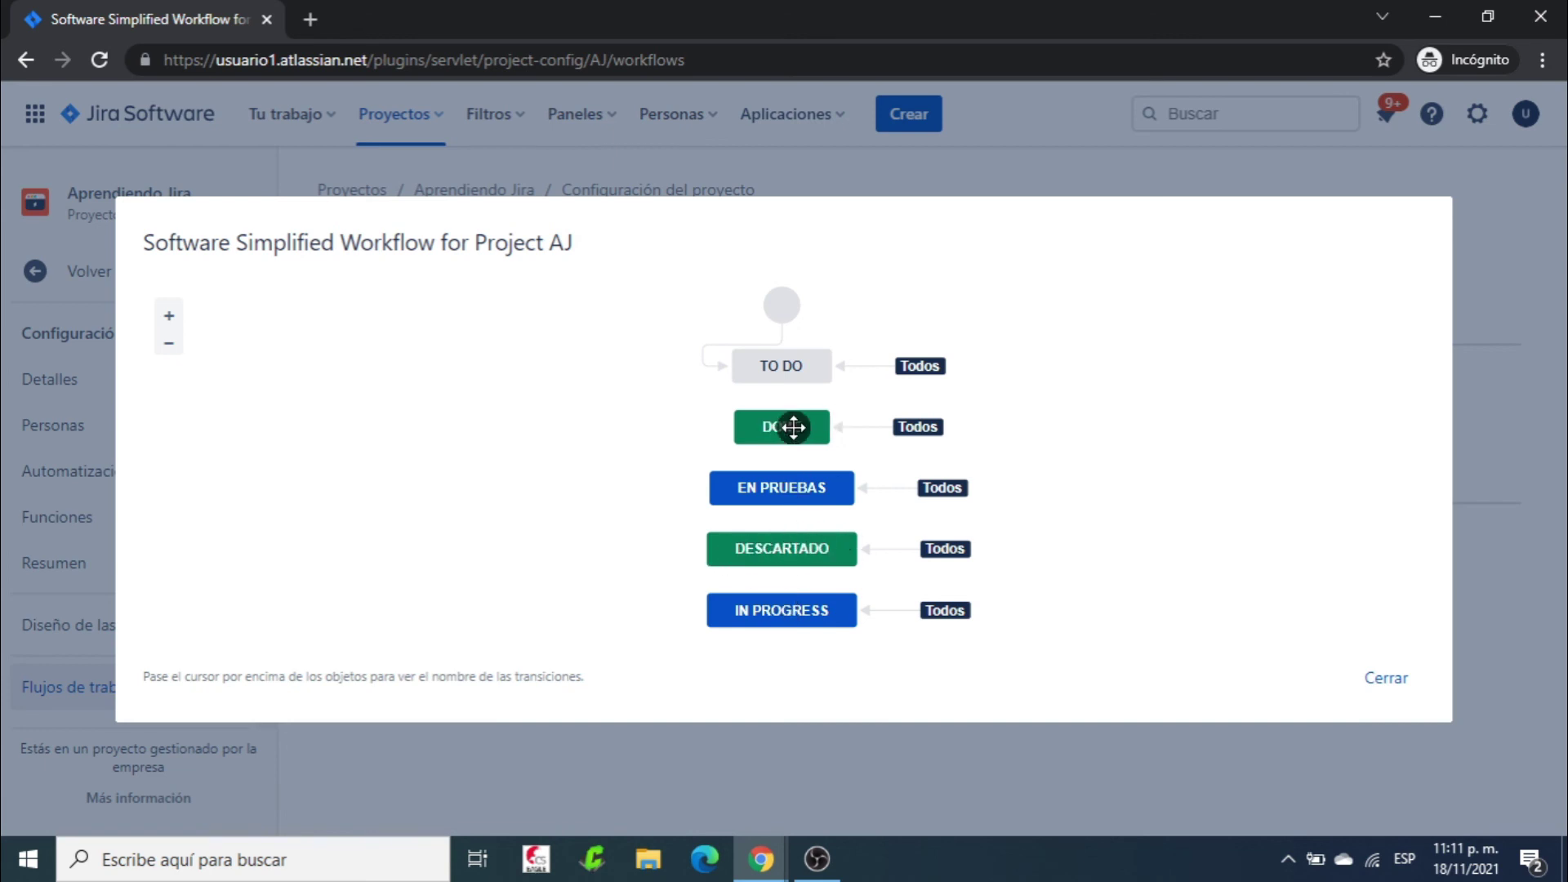
mouse_move(796, 299)
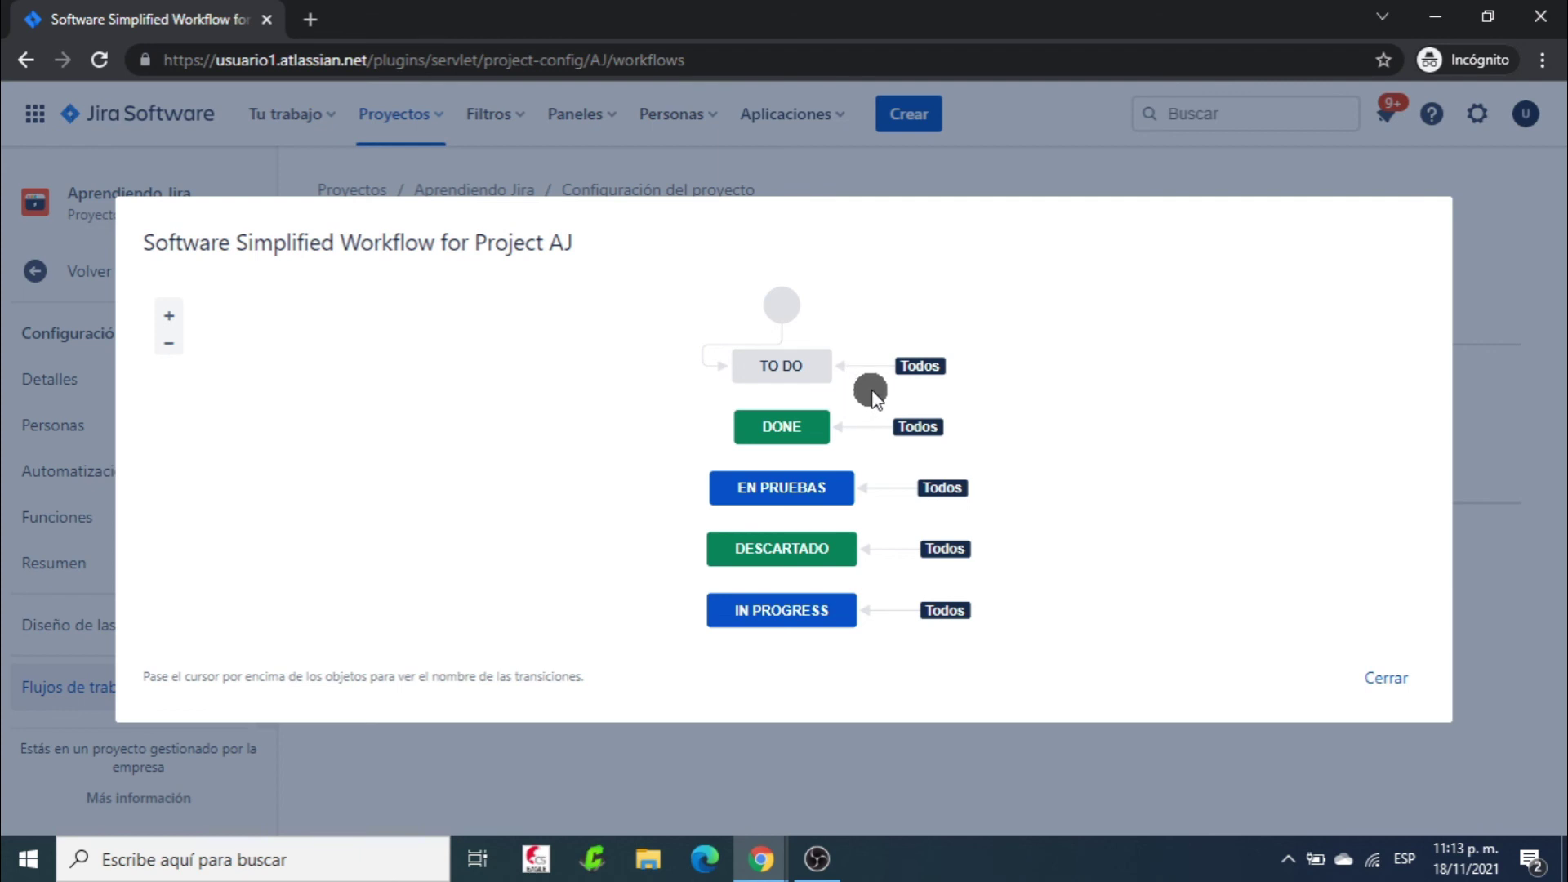
mouse_move(932, 371)
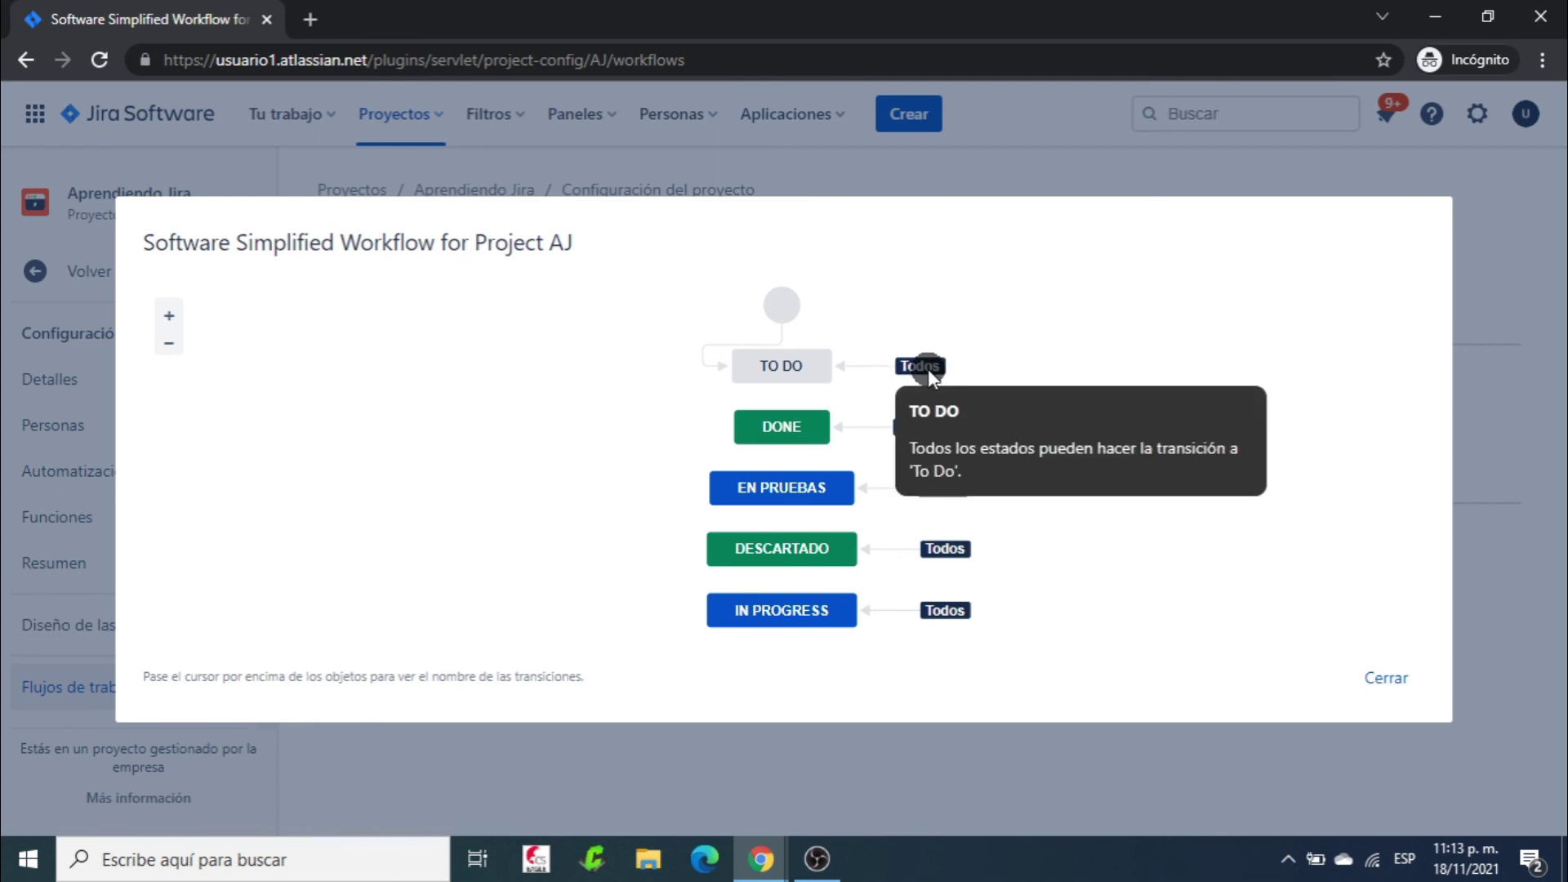
mouse_move(910, 427)
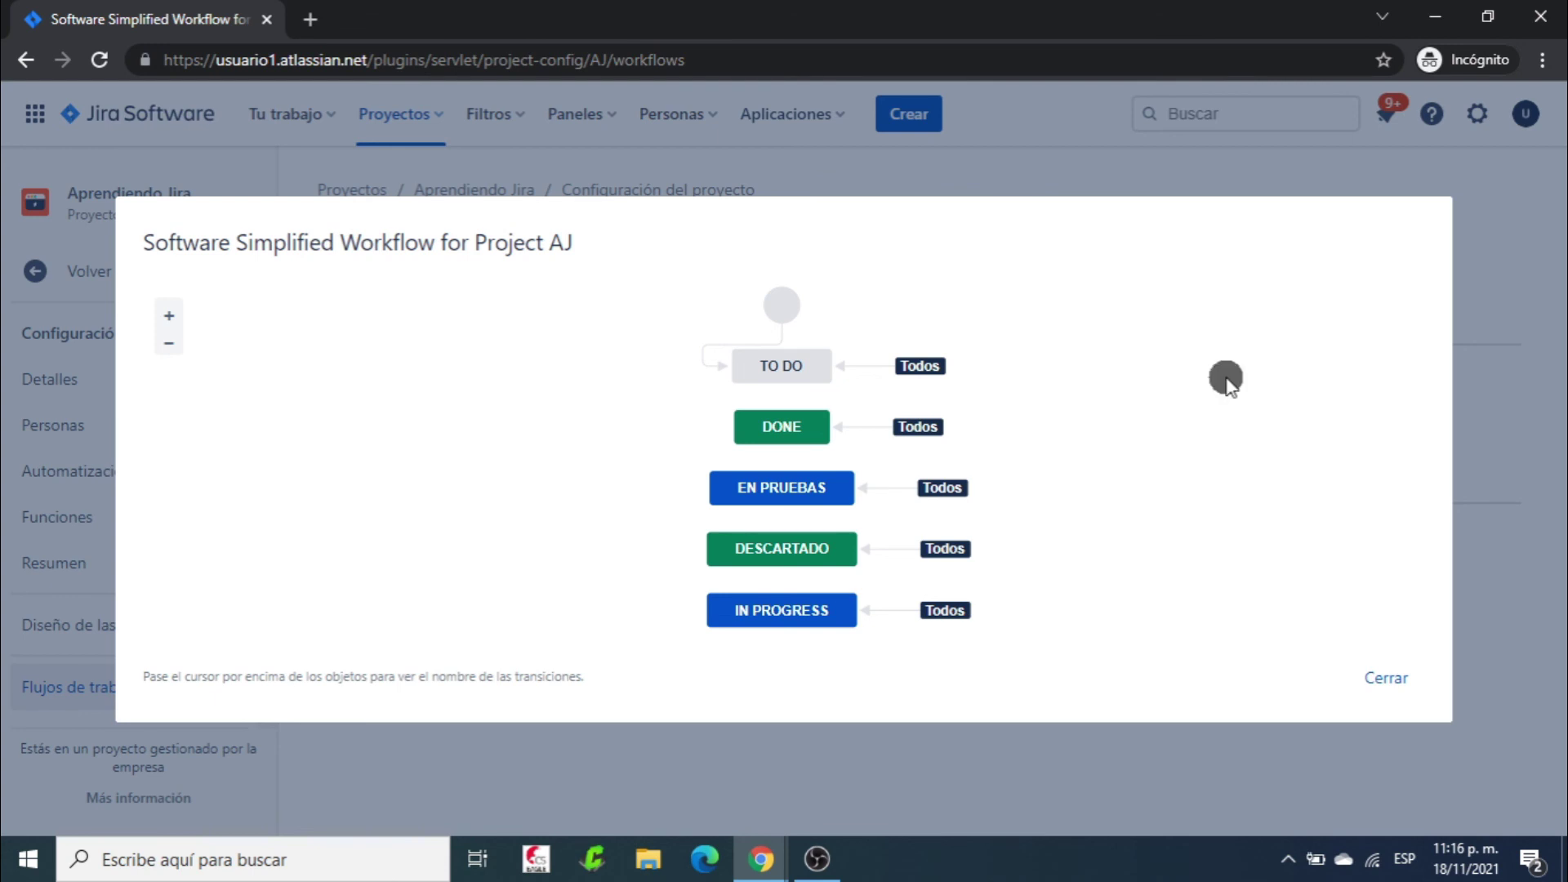
Close the diagram, reopen the board's column configuration, move the "En pruebas" column before "Por hacer" and view the board.
click(1386, 678)
click(126, 270)
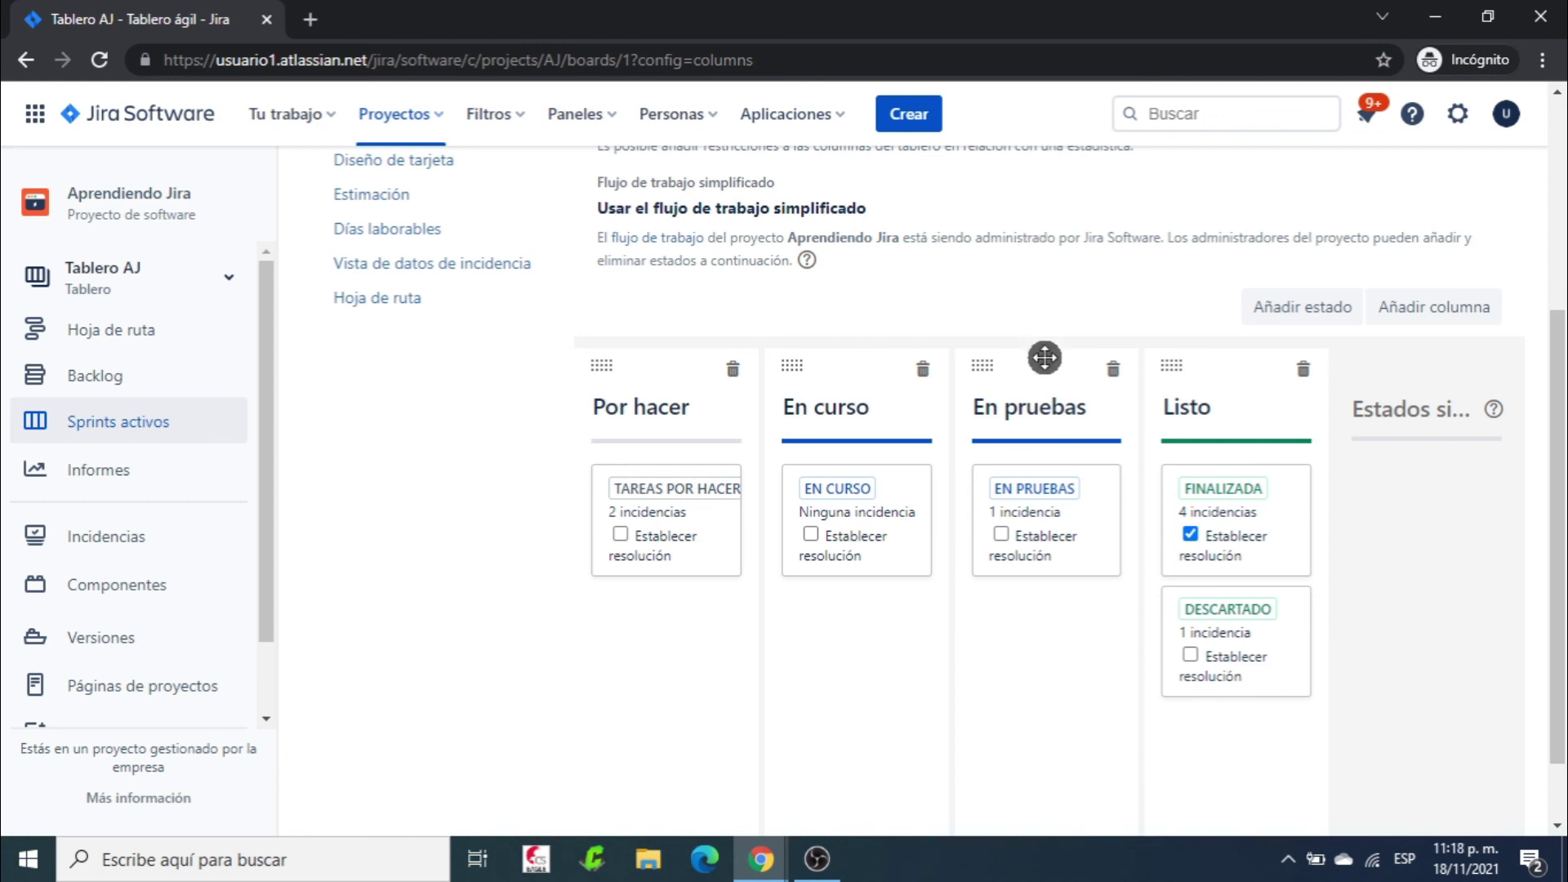
drag(1044, 372, 668, 364)
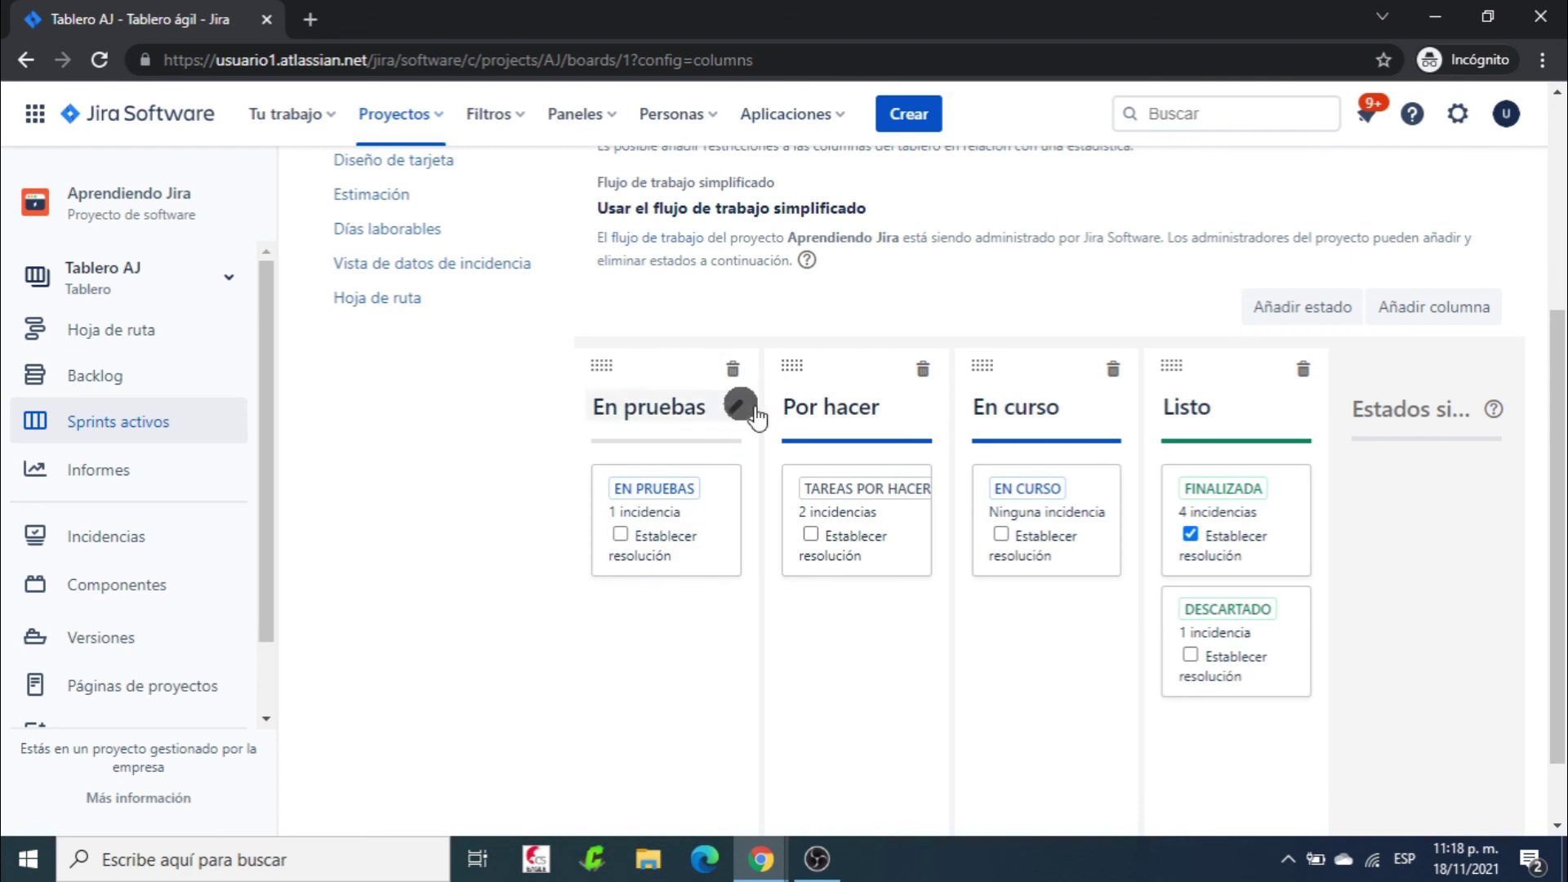
scroll(1209, 284, up, 5)
click(1389, 209)
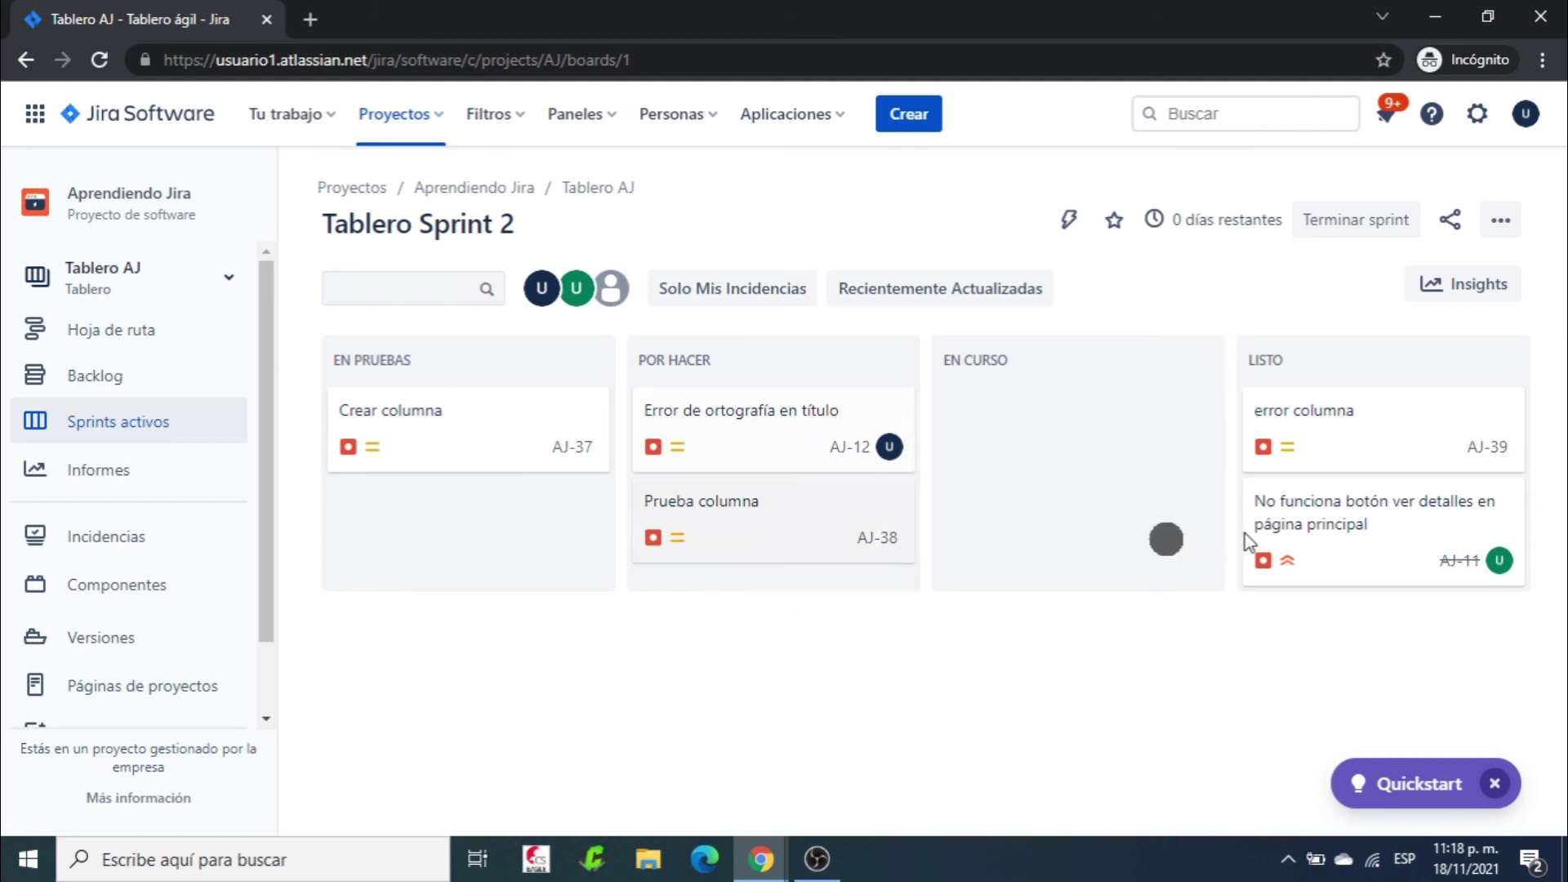
Reopen the board configuration and move the "En pruebas" column back between "En curso" and "Listo".
click(1503, 236)
click(1400, 272)
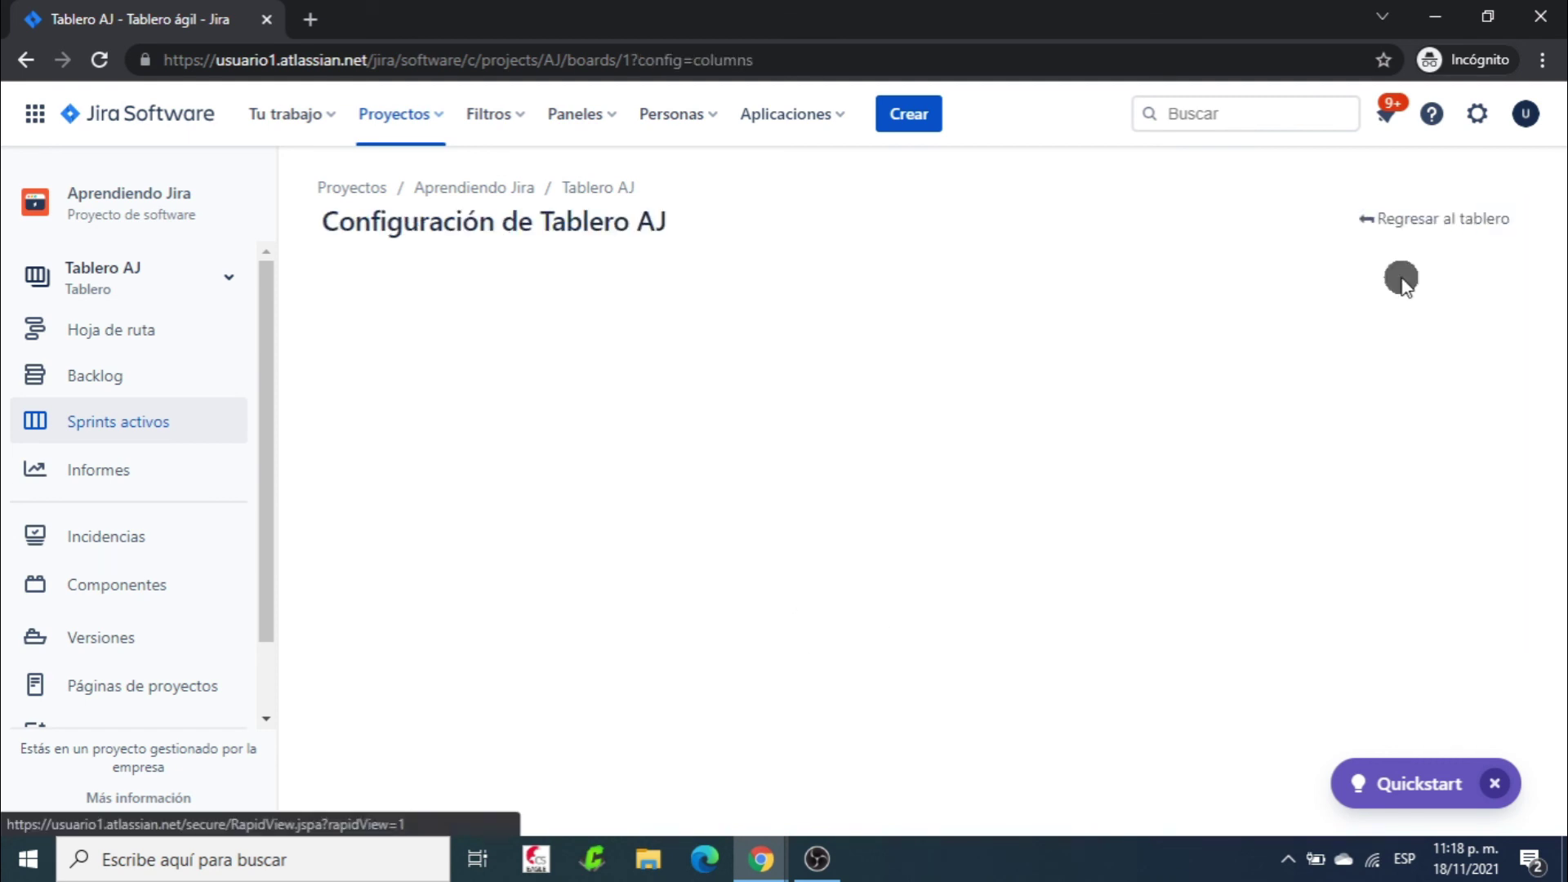
drag(648, 351, 1007, 351)
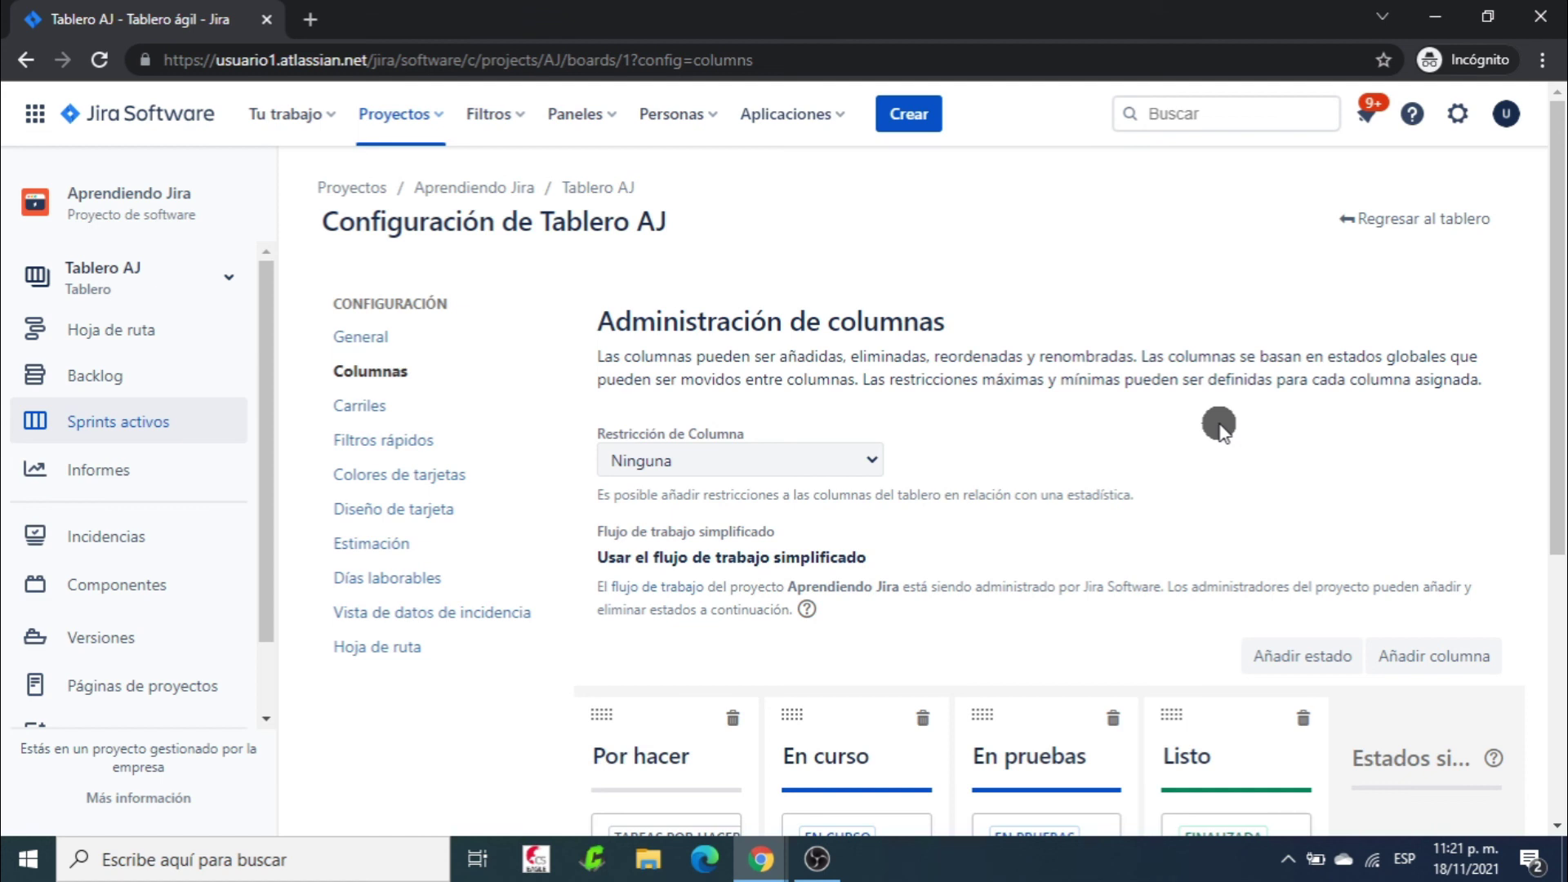
scroll(1219, 424, down, 1)
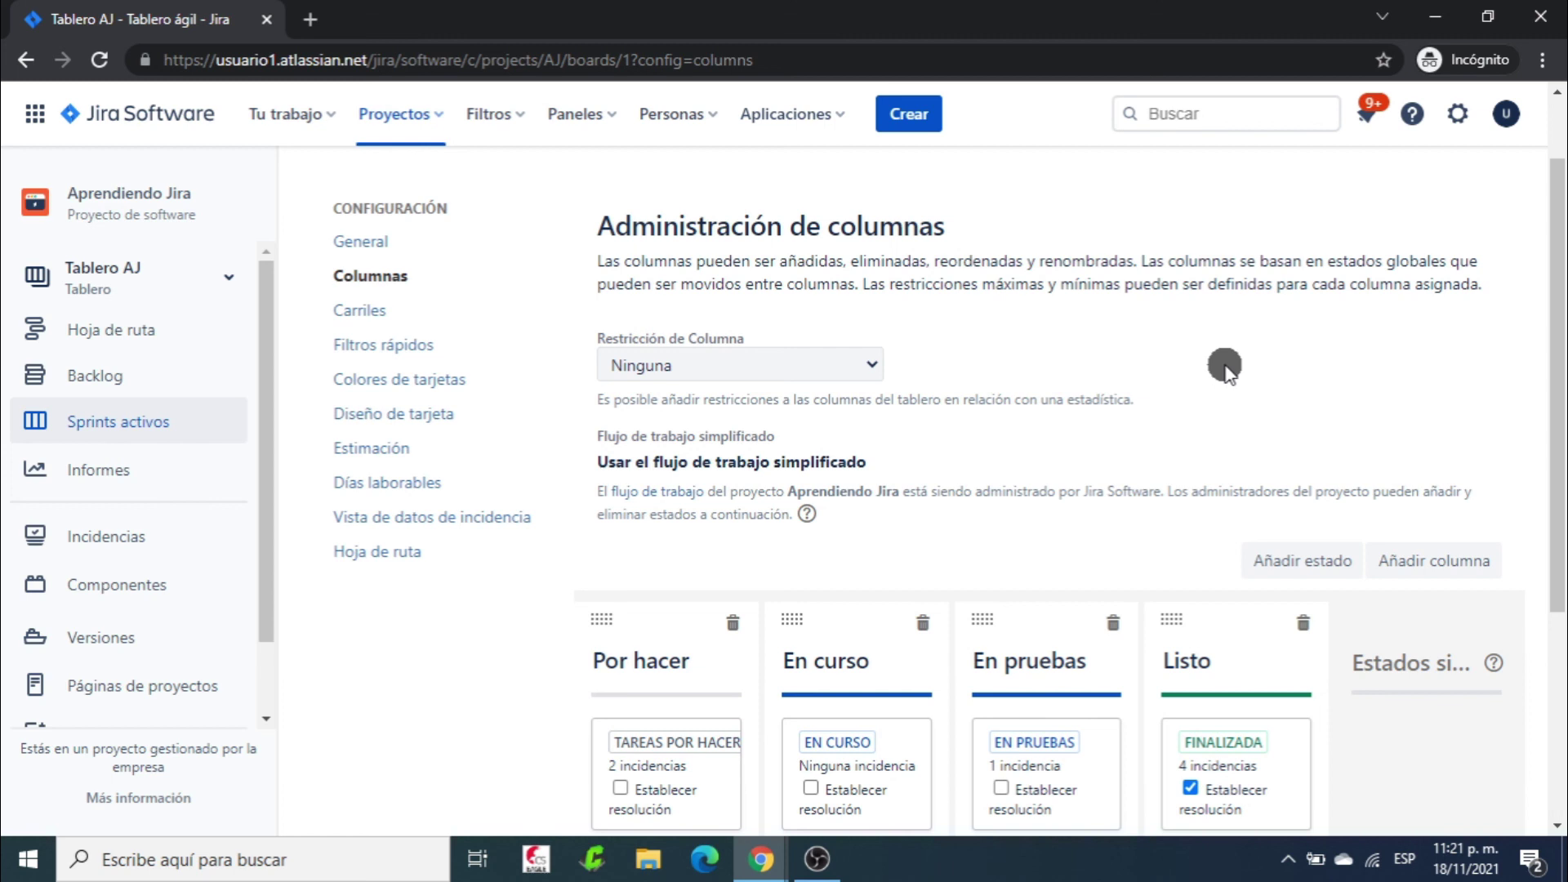